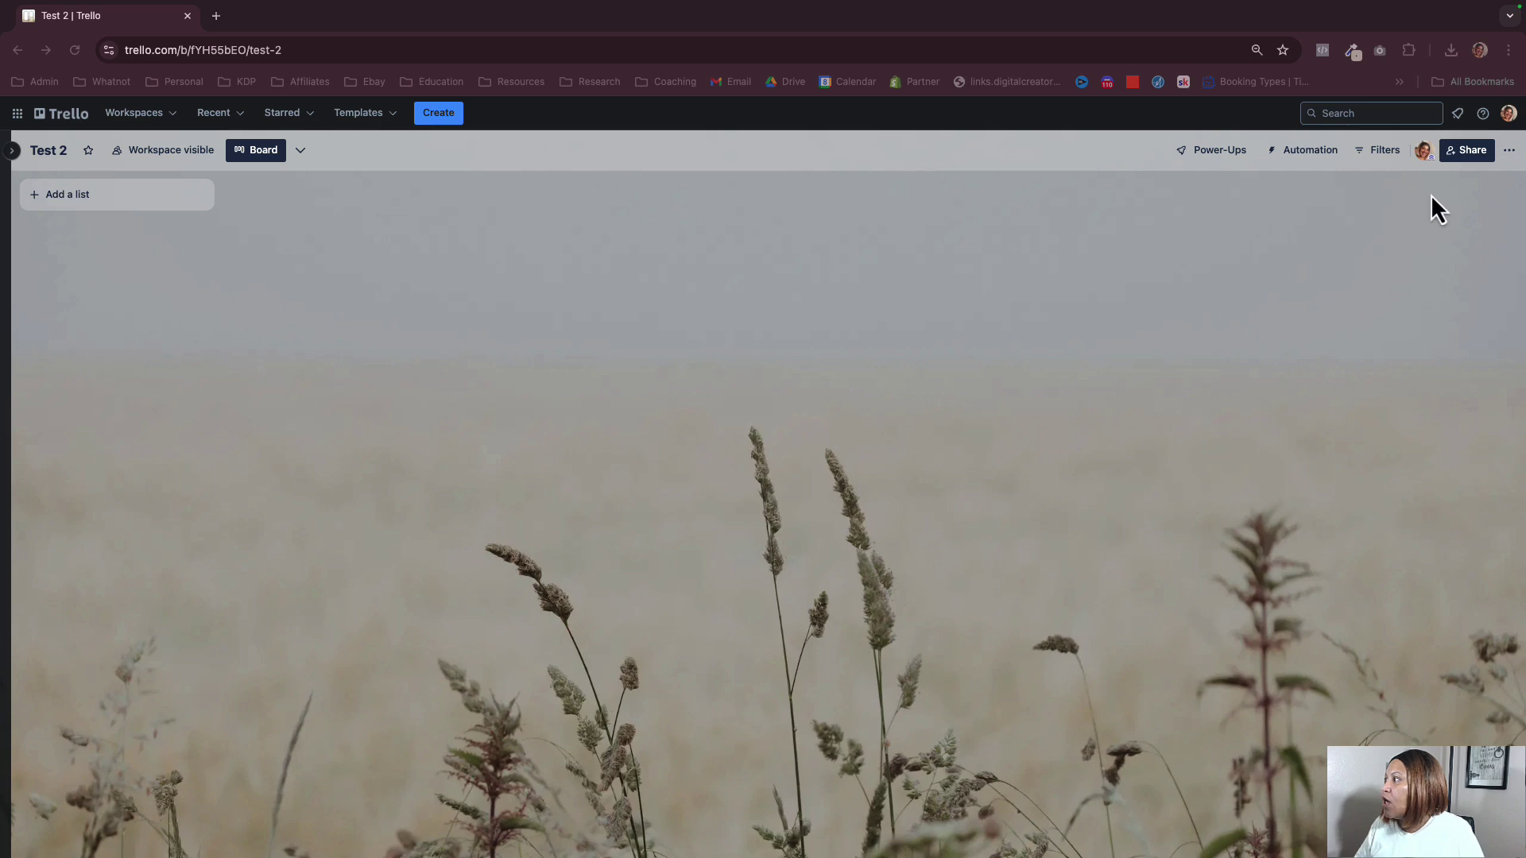
# - Browse the board's background options, looking through the available colors and the Unsplash photos
pyautogui.click(1508, 150)
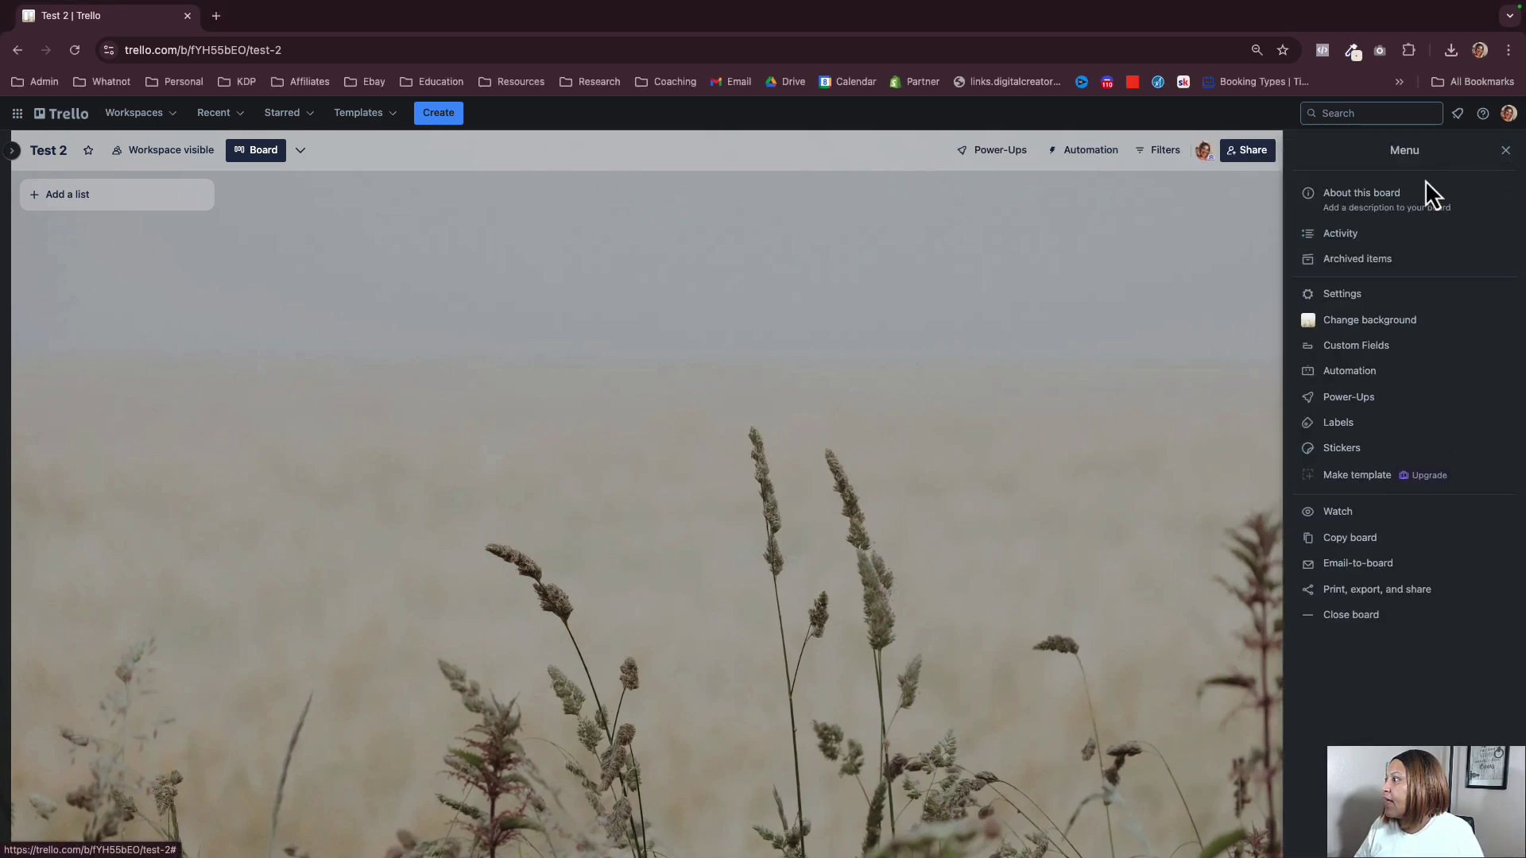
pyautogui.click(1373, 318)
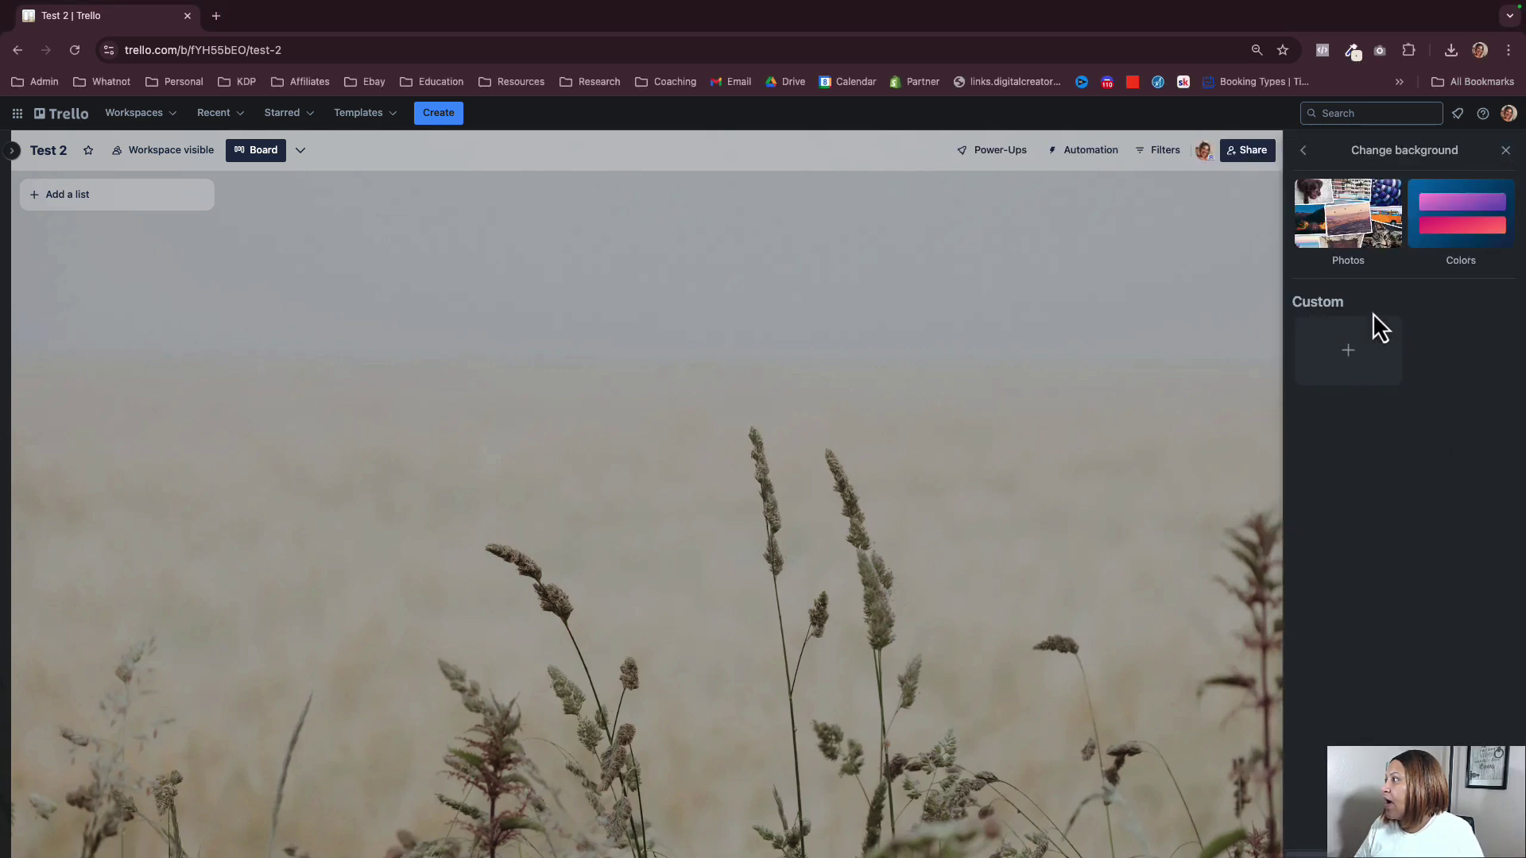
pyautogui.click(1463, 227)
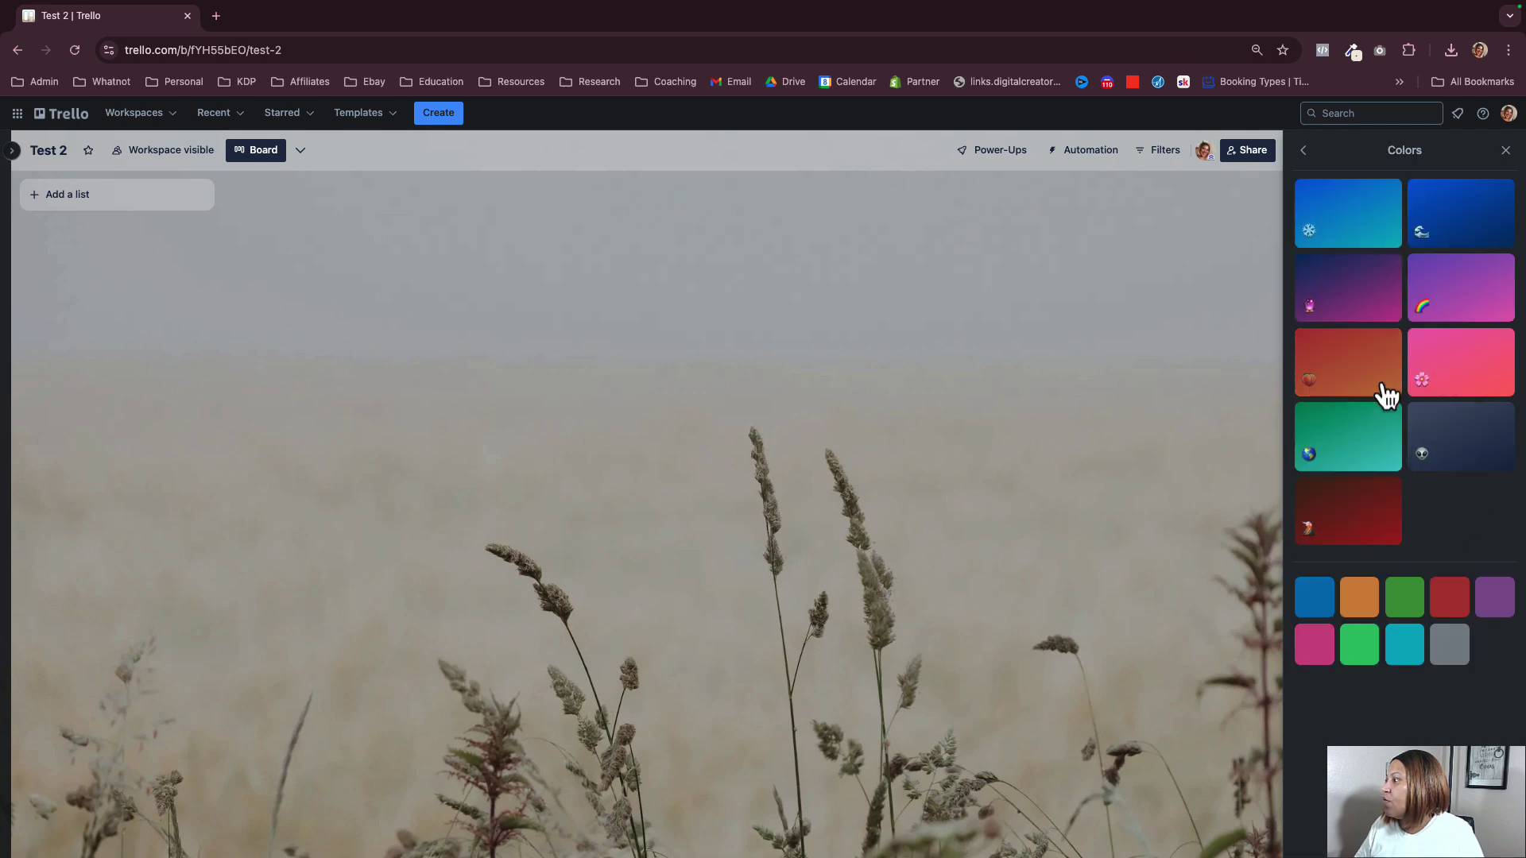
pyautogui.click(1308, 152)
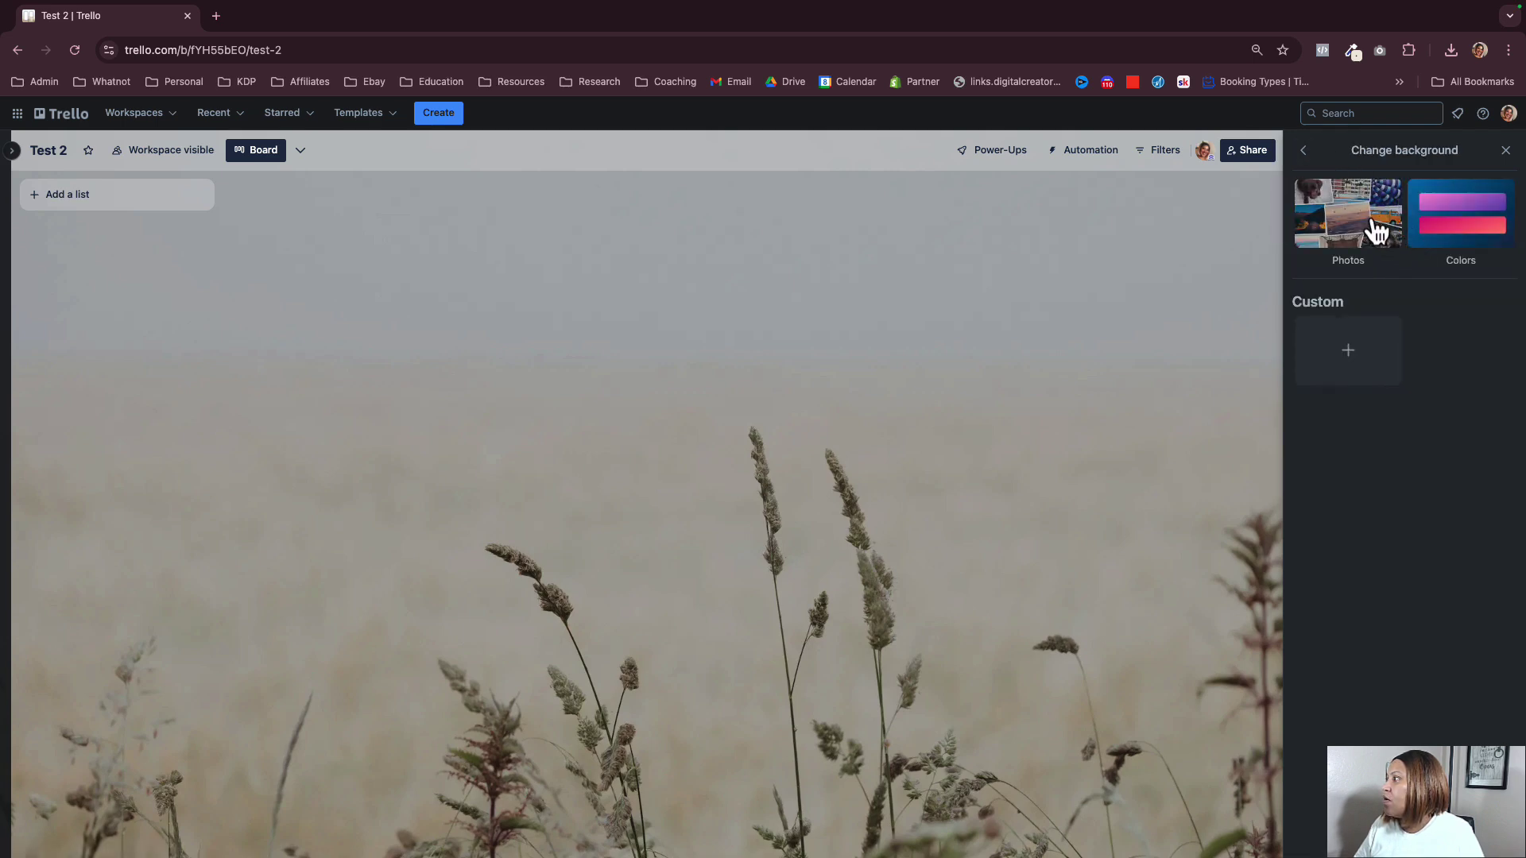
pyautogui.click(1378, 230)
pyautogui.scroll(-5, 1396, 603)
pyautogui.scroll(5, 1419, 604)
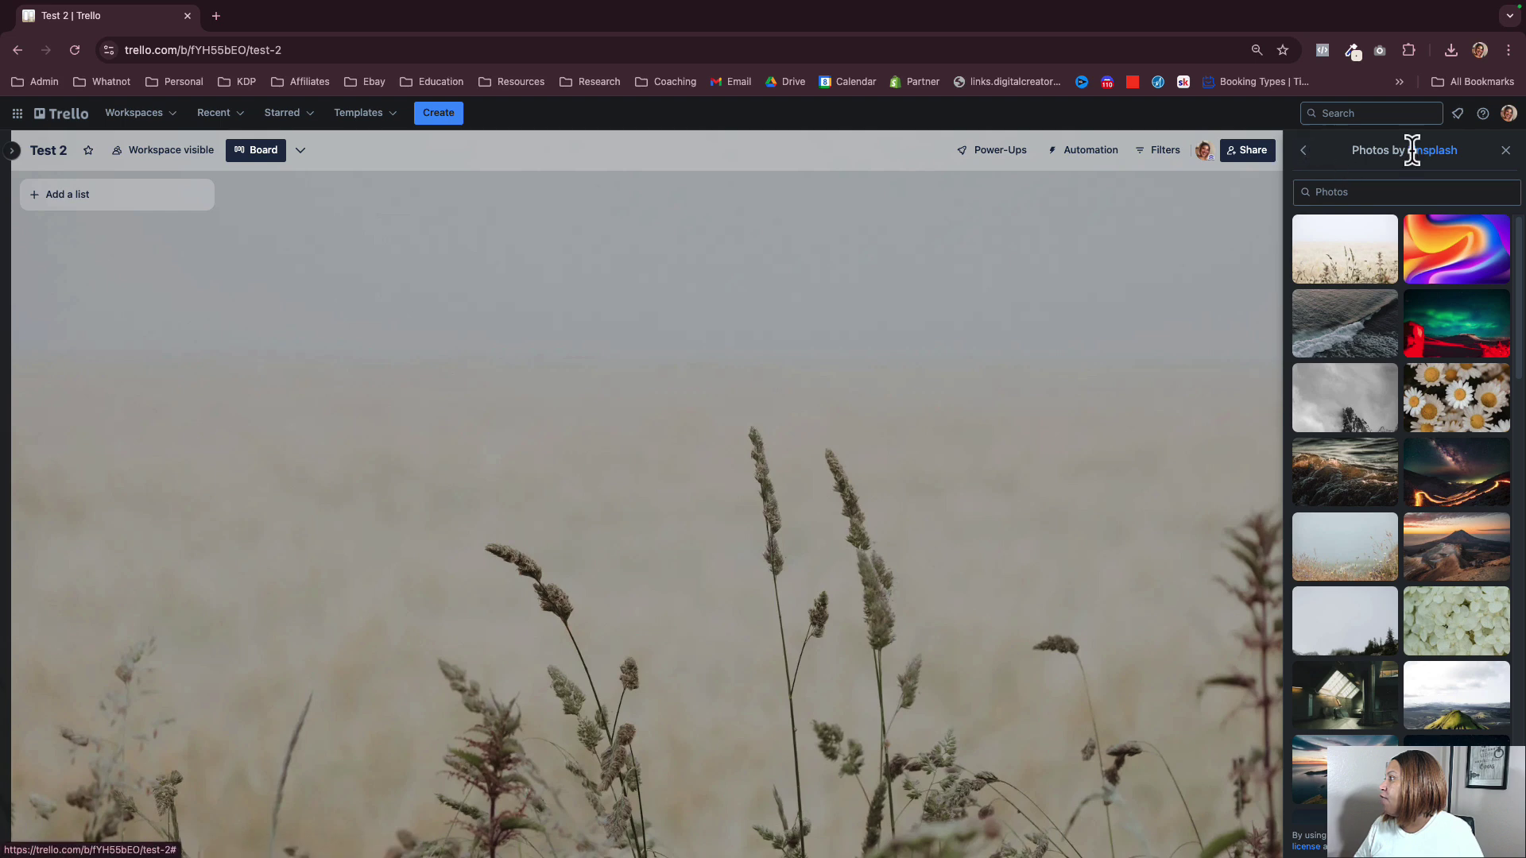
pyautogui.click(1505, 150)
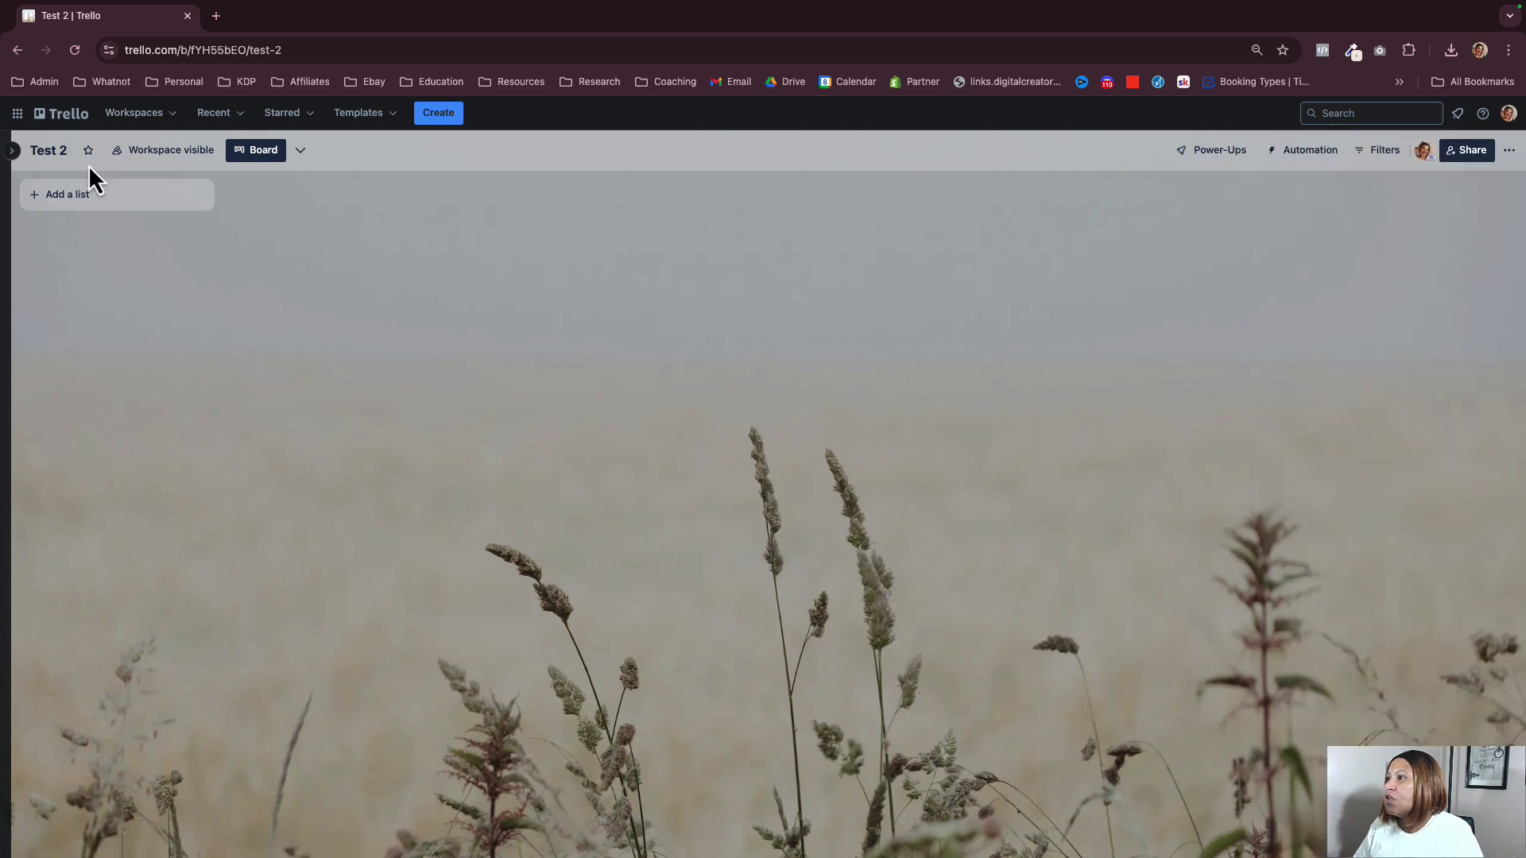
# - Rename the board as "Test Course Outline"
pyautogui.click(56, 152)
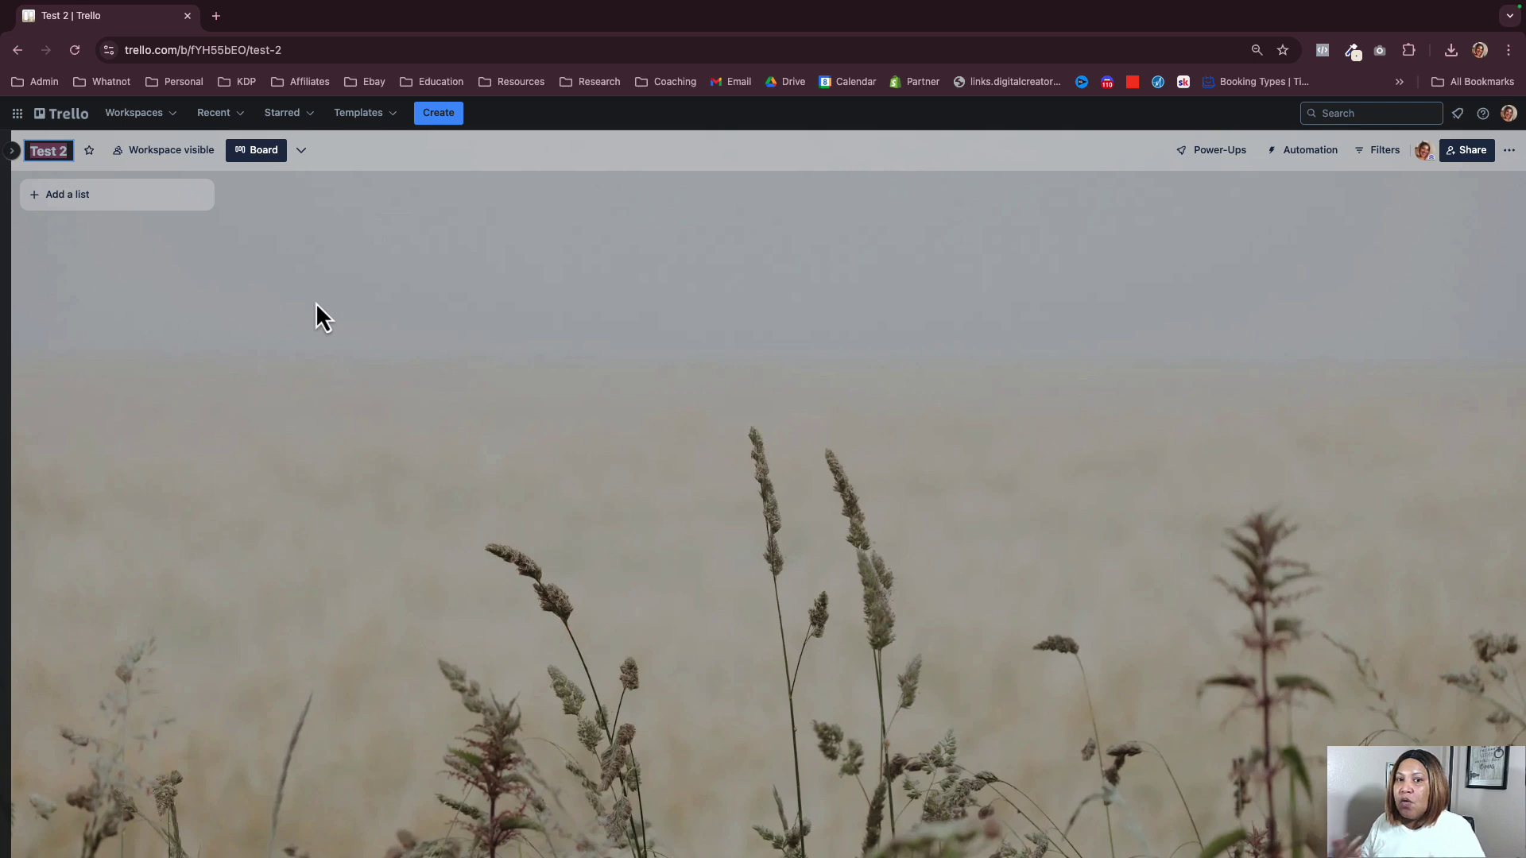
pyautogui.write('Test Co')
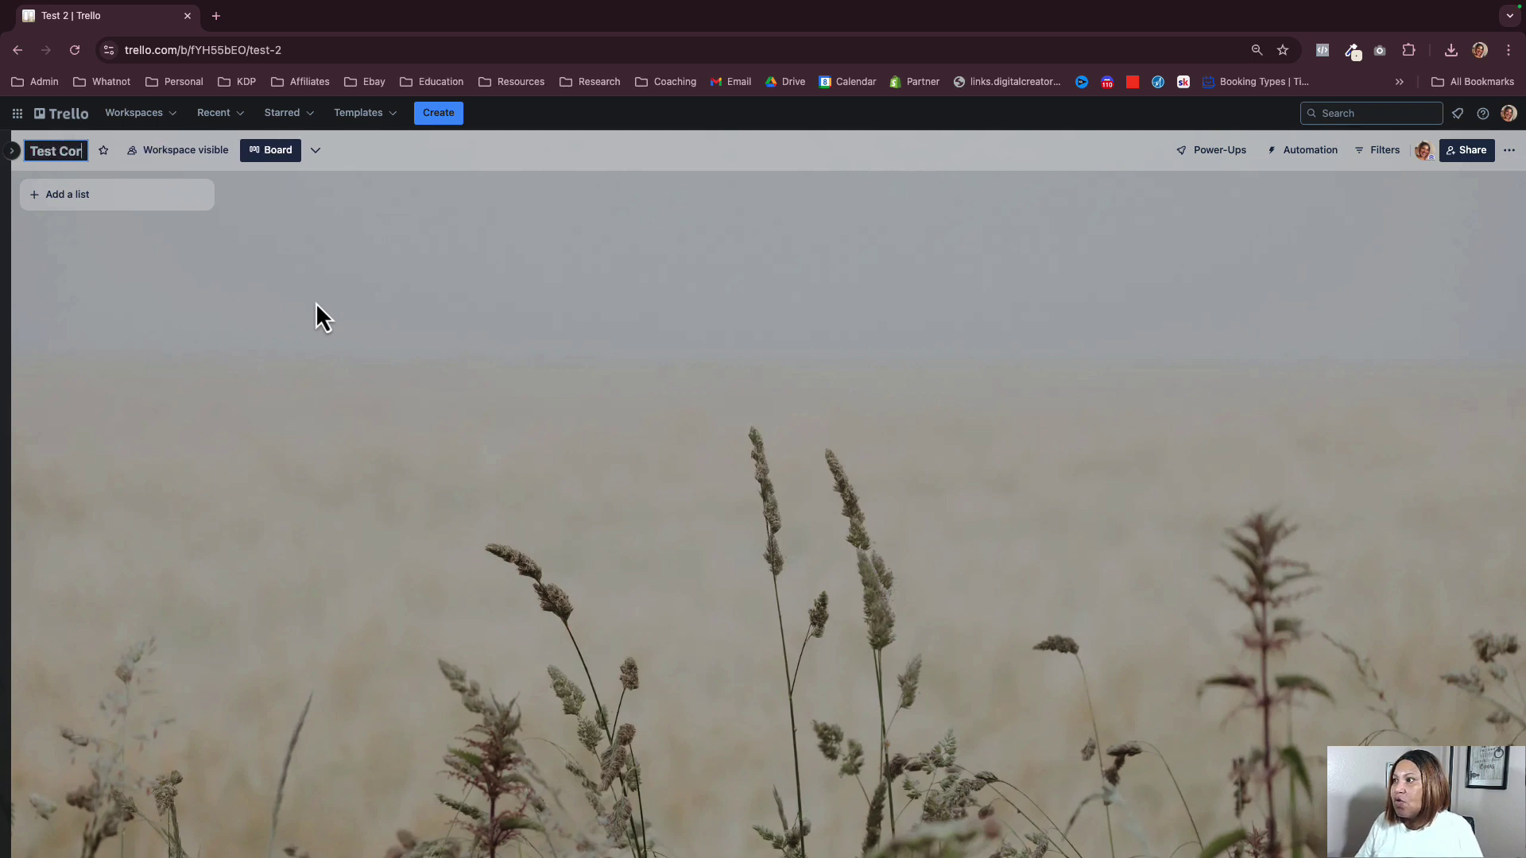
pyautogui.write('urse Outline')
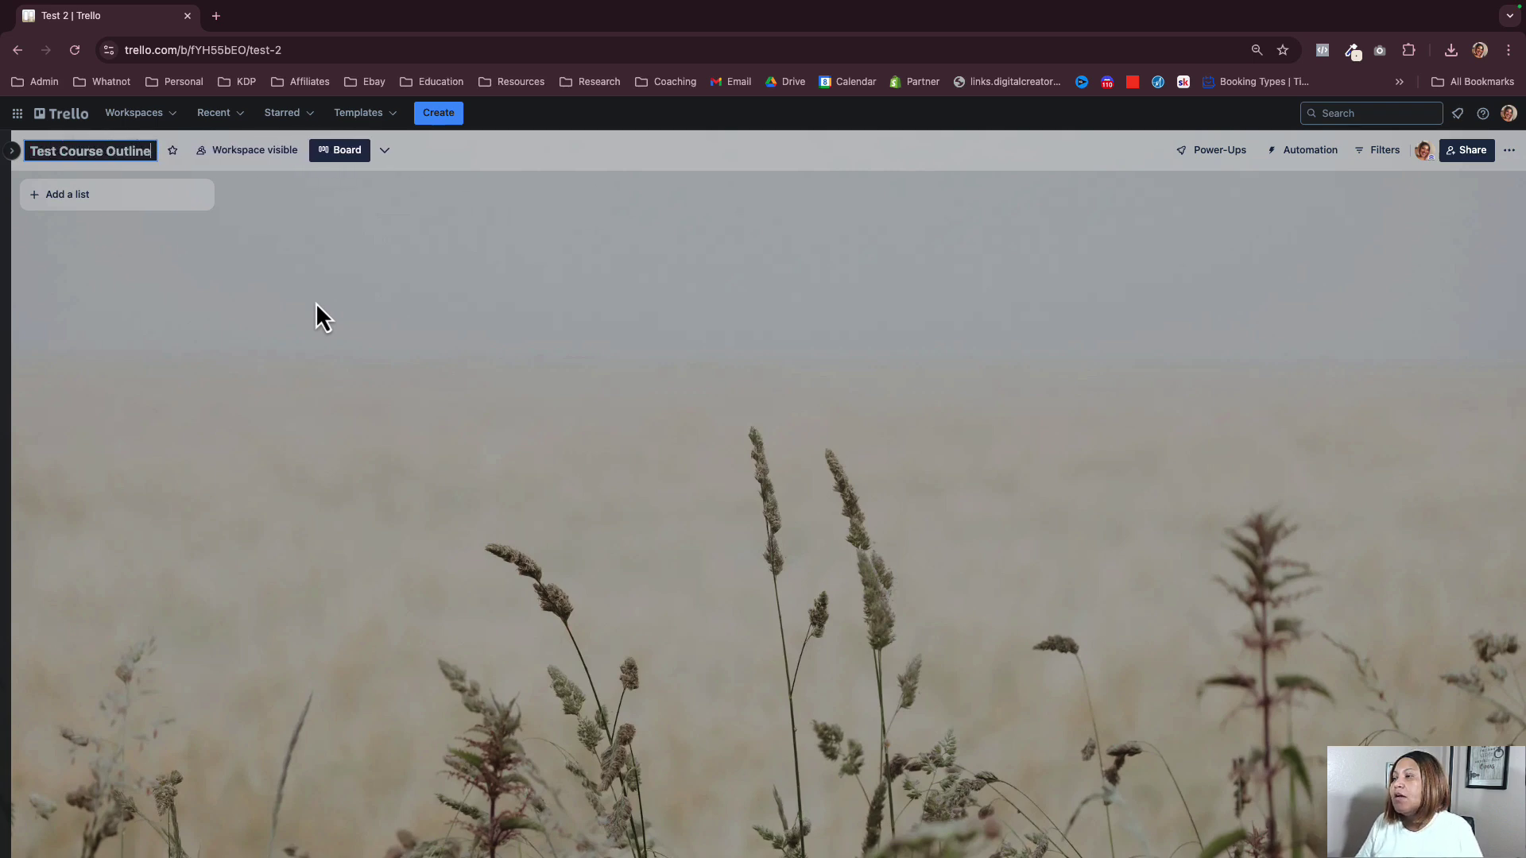
pyautogui.press('Return')
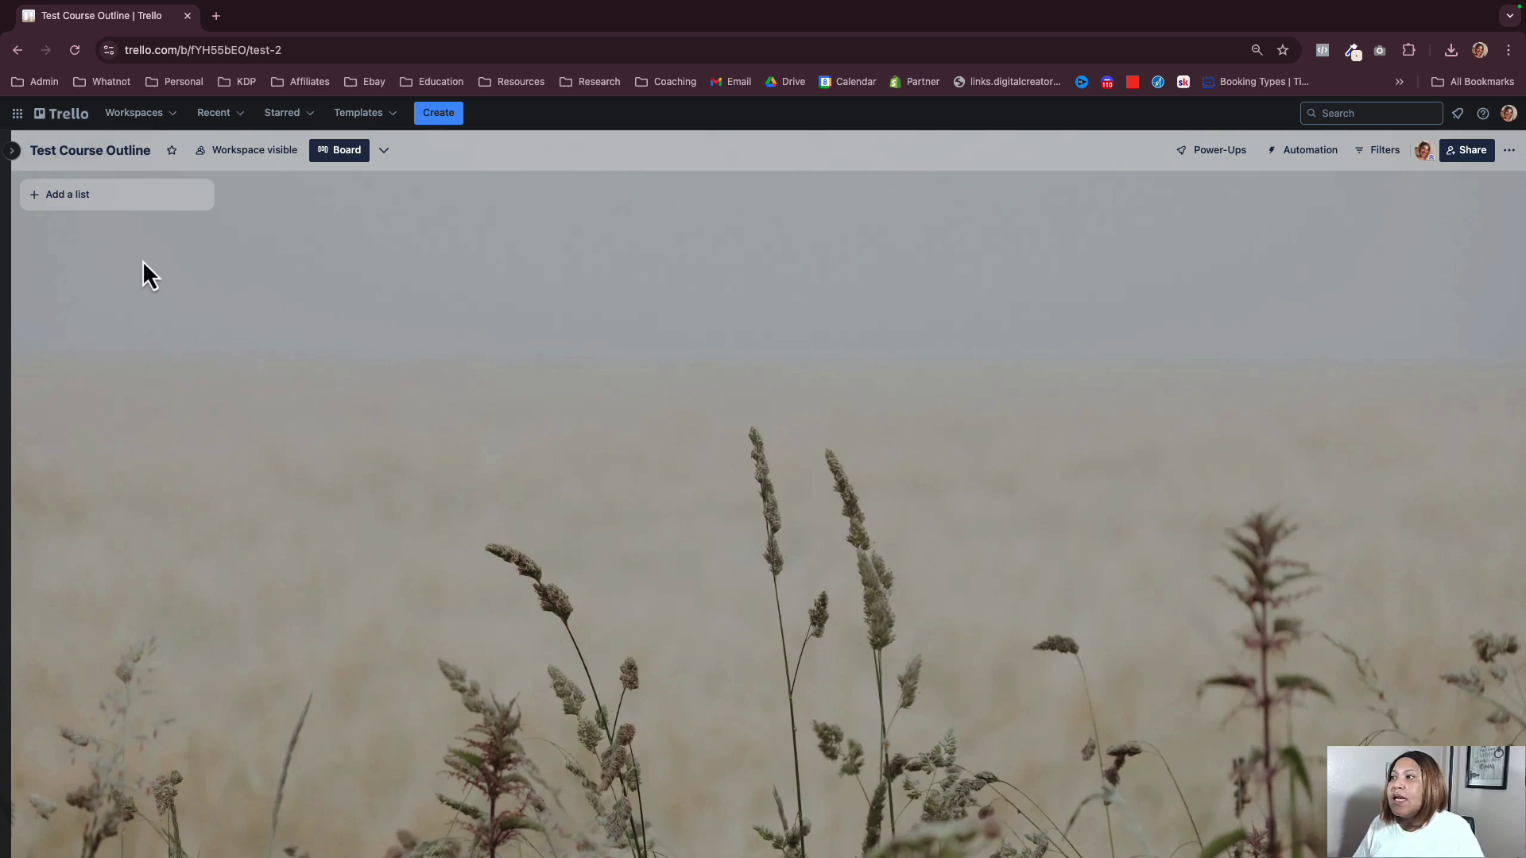
# - Add a first list named "Planning" to the board
pyautogui.click(129, 203)
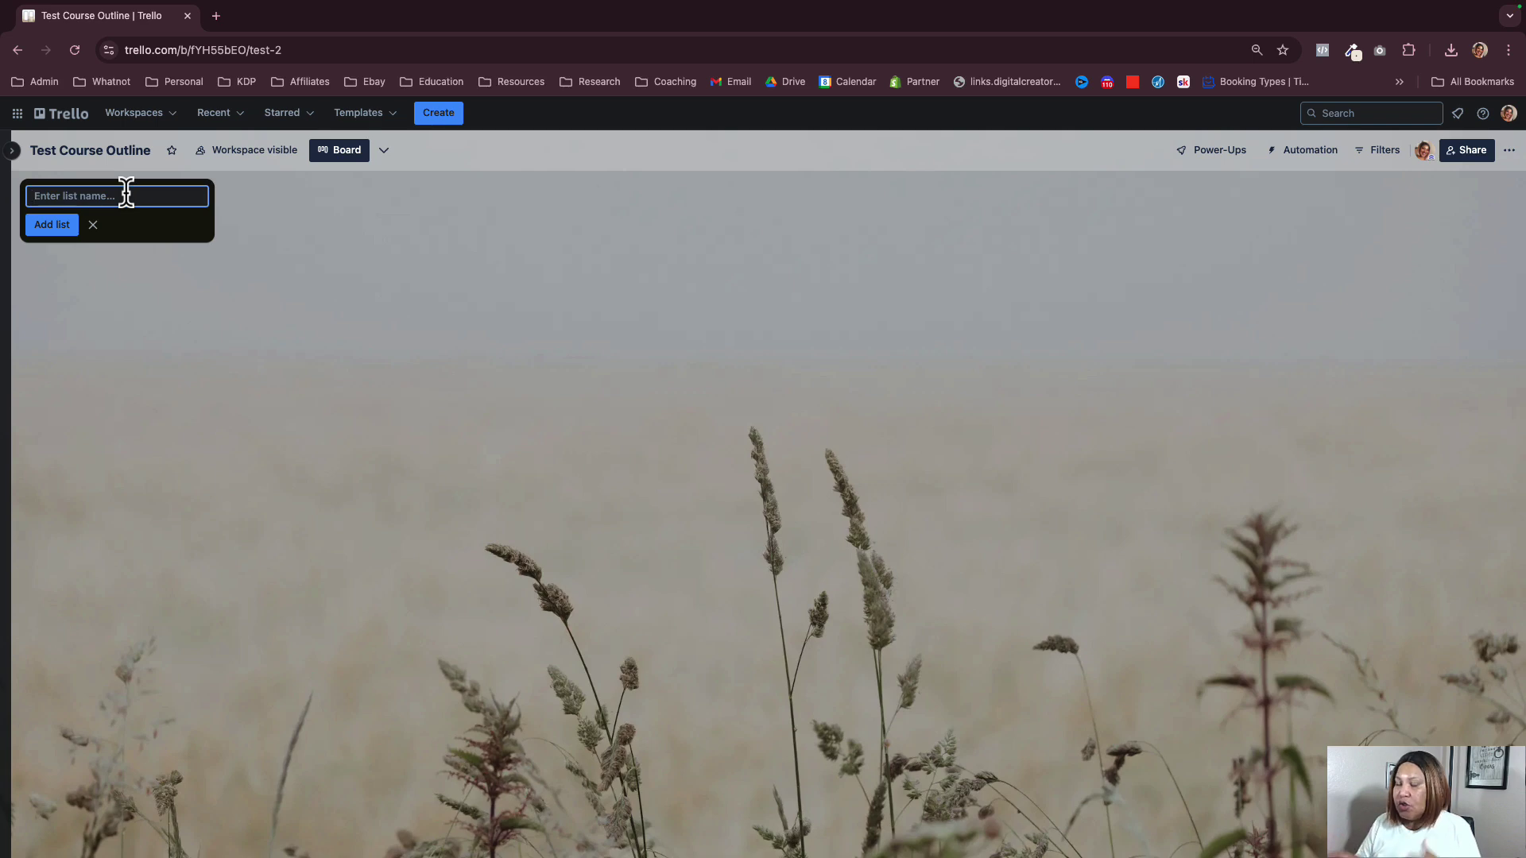
pyautogui.write('Planning')
pyautogui.press('Return')
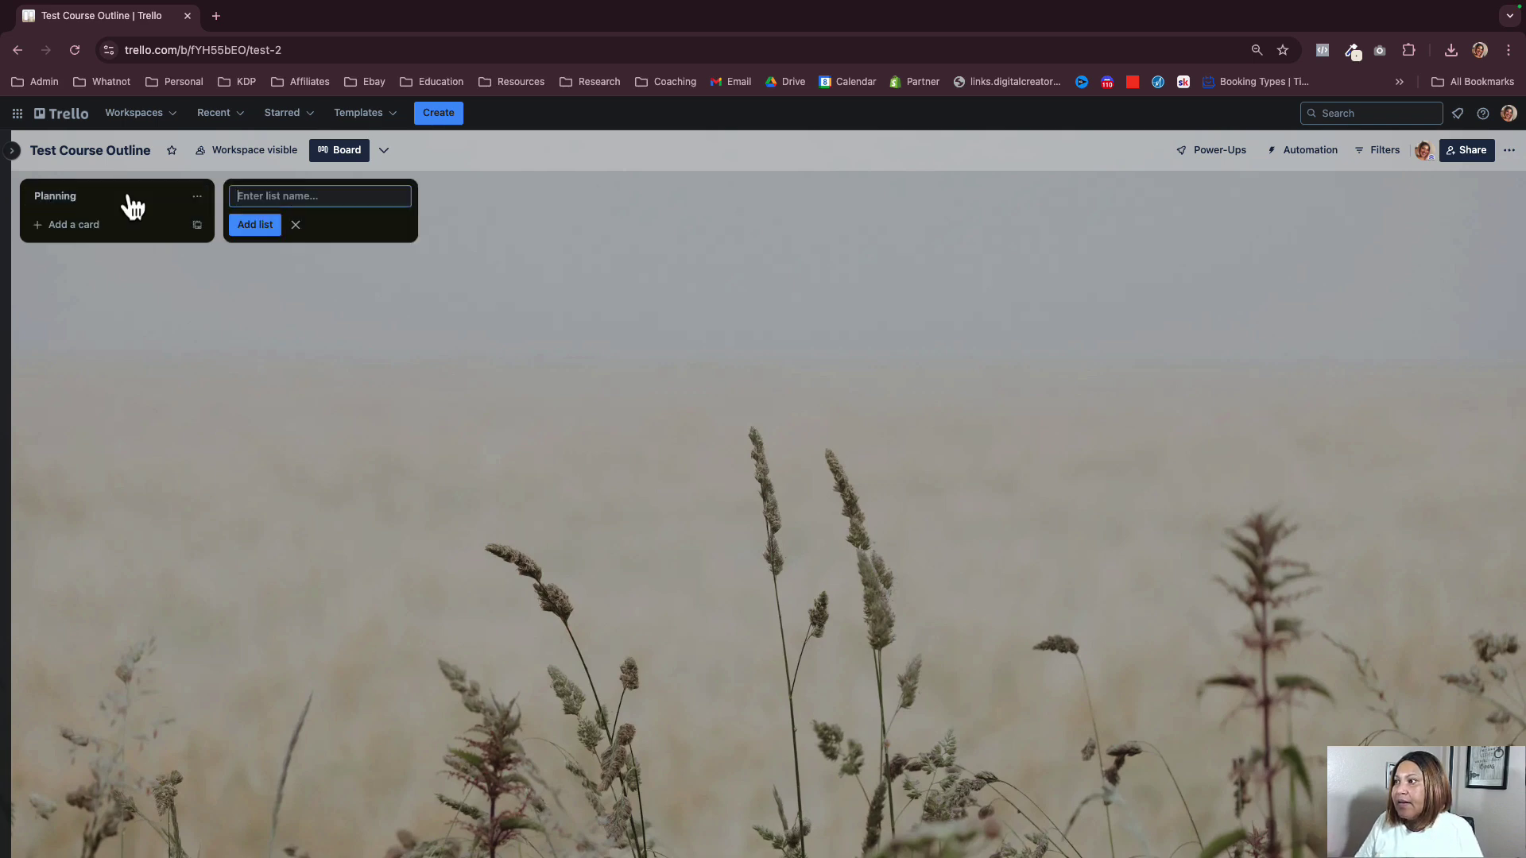
# - Add three cards to the Planning list: "Use trello", "Use Boards" and "Use Cards"
pyautogui.click(101, 236)
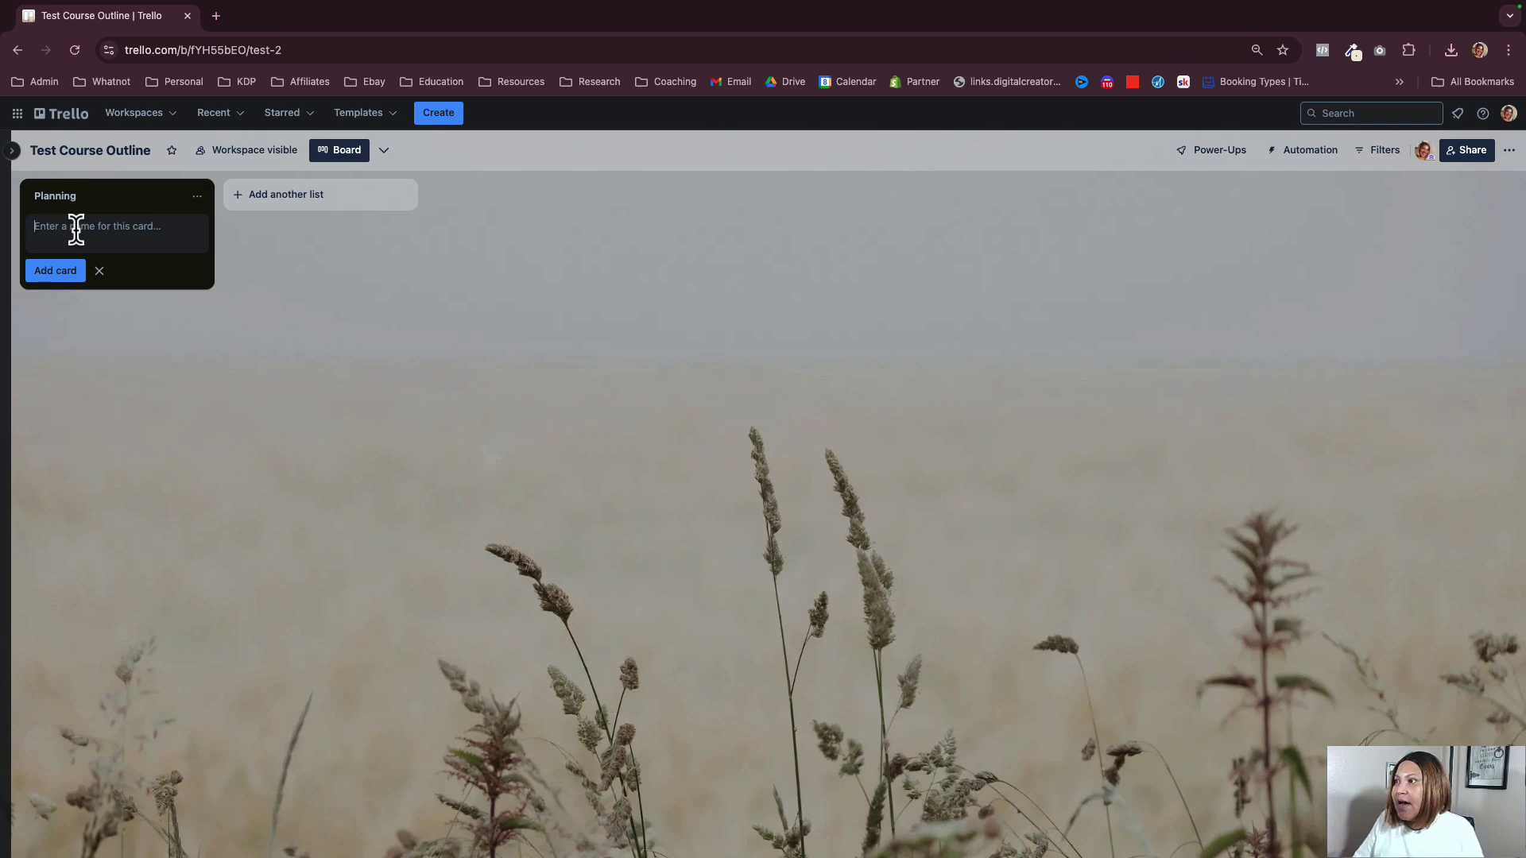
pyautogui.write('Use tre')
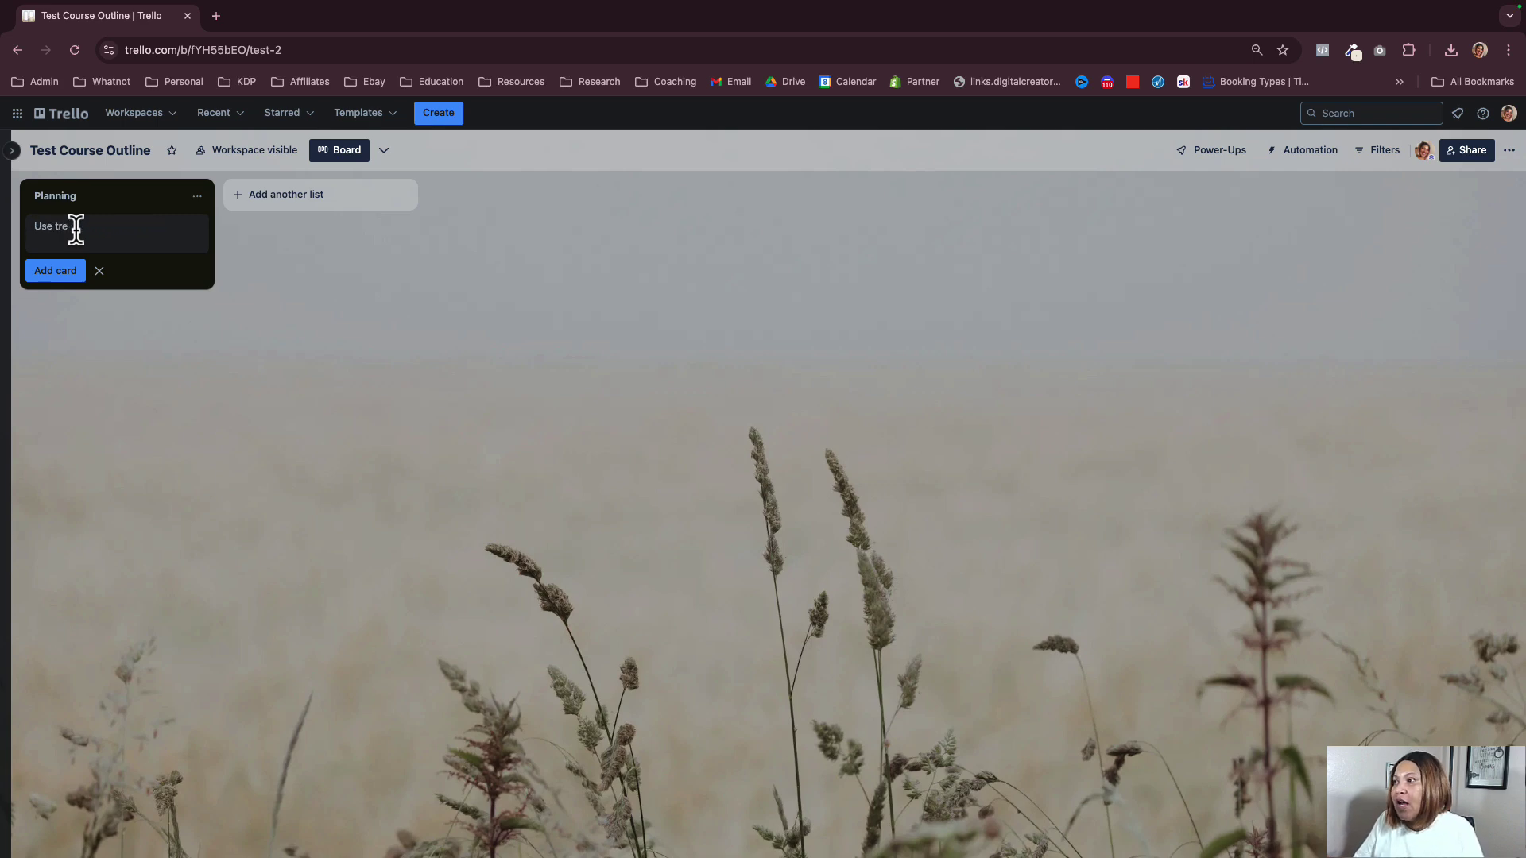
pyautogui.write('llo')
pyautogui.press('Return')
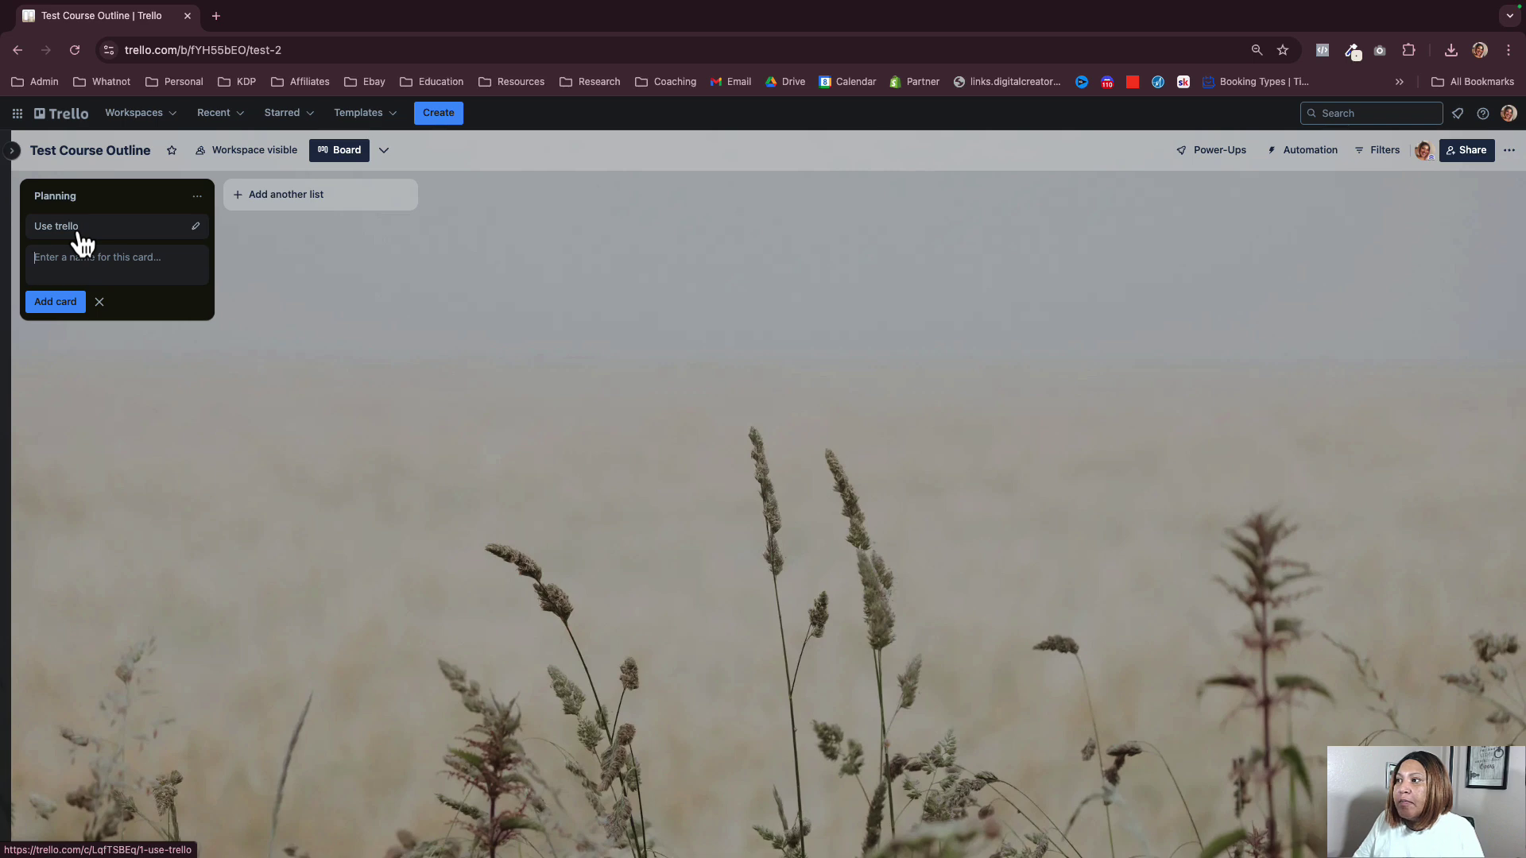
pyautogui.write('Use Borad')
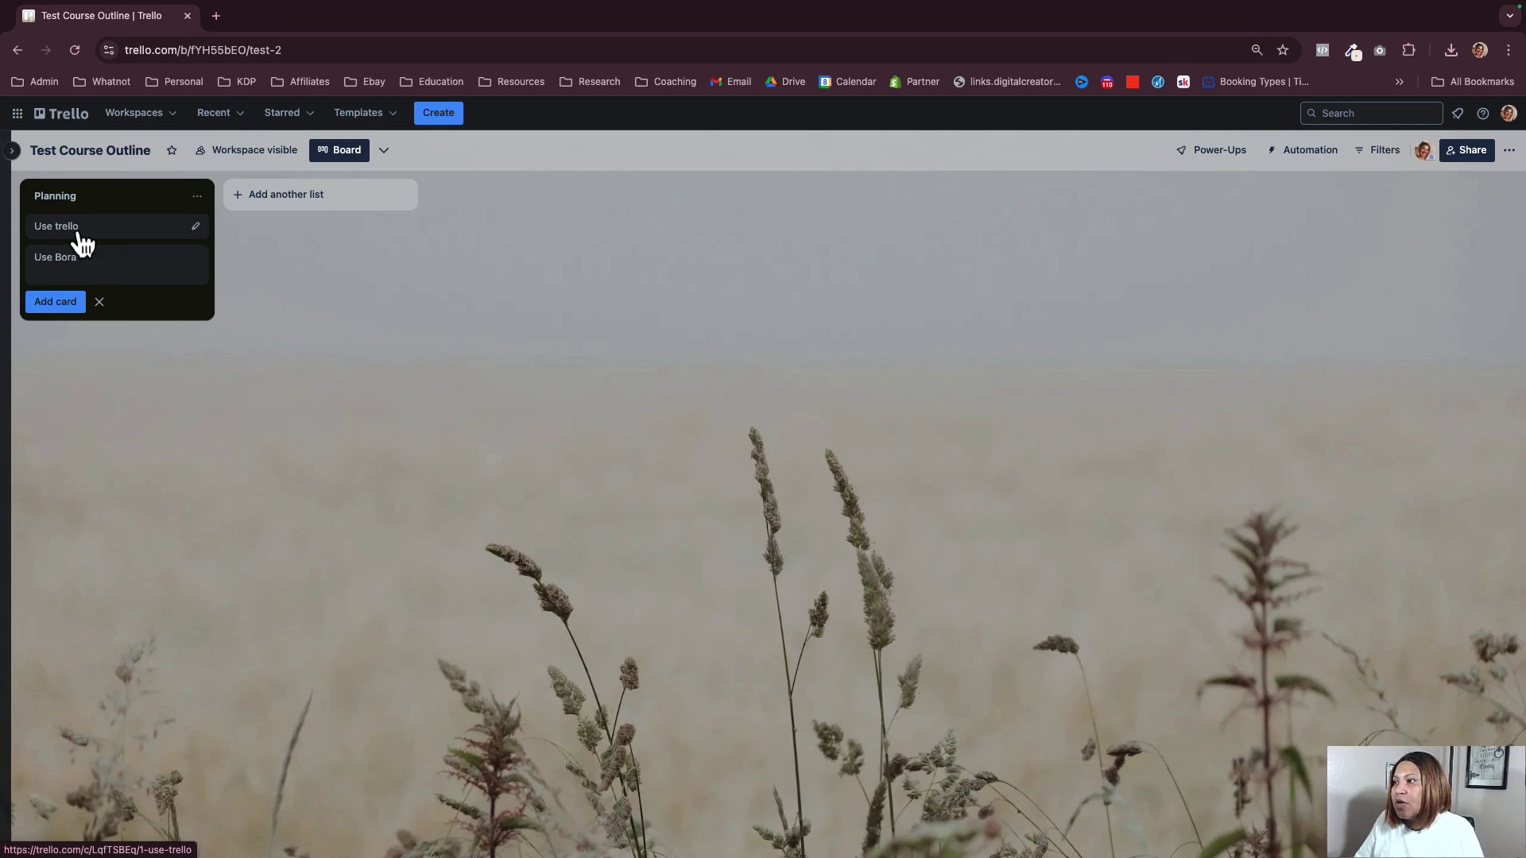
pyautogui.press('BackSpace')
pyautogui.press('BackSpace')
pyautogui.write('ards')
pyautogui.press('Return')
pyautogui.write('Use ')
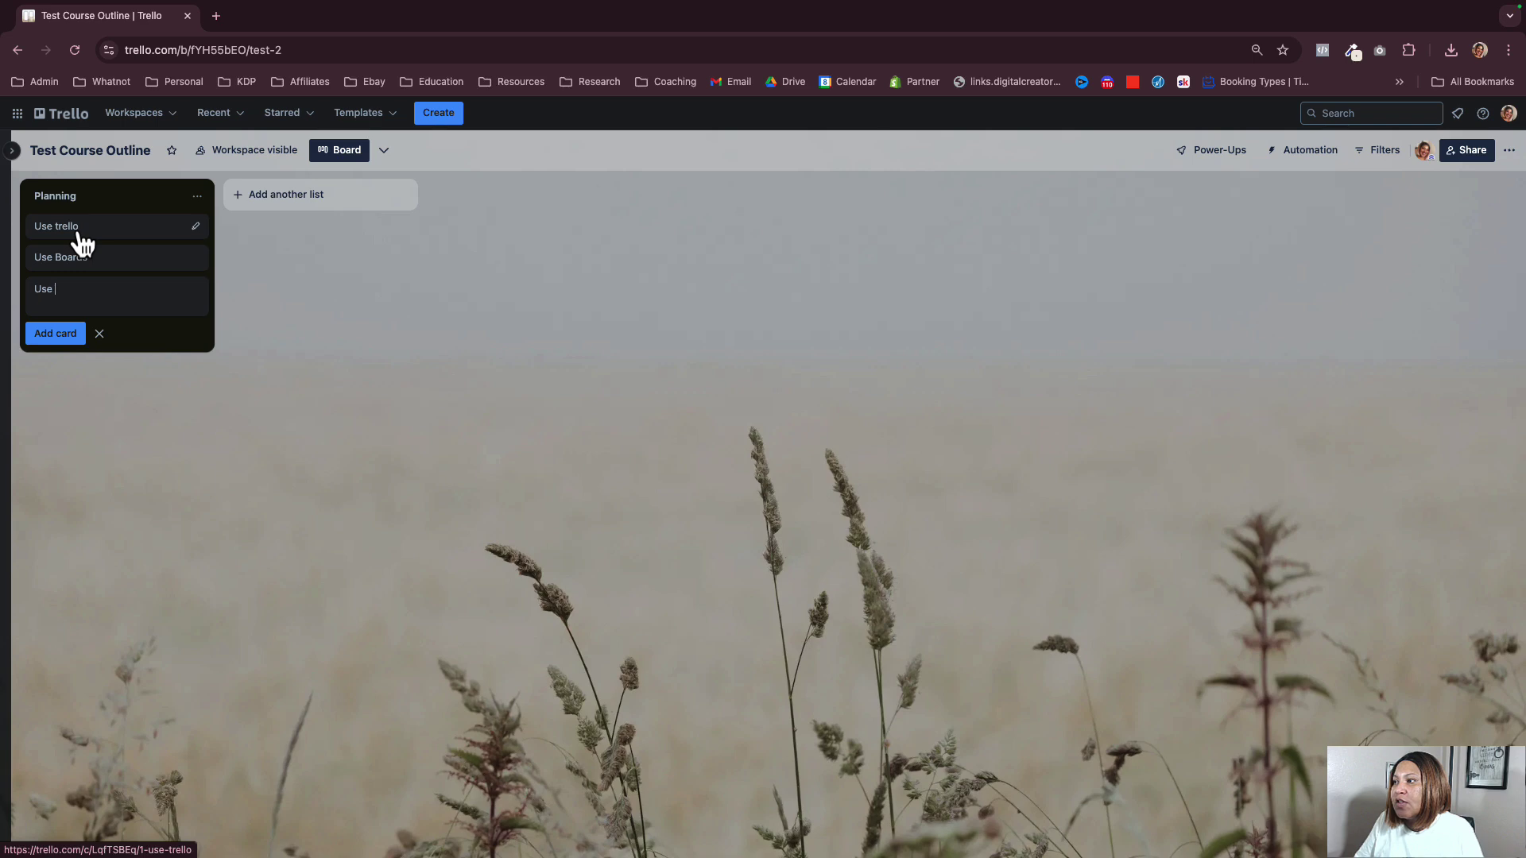
pyautogui.write('Cards')
pyautogui.press('Return')
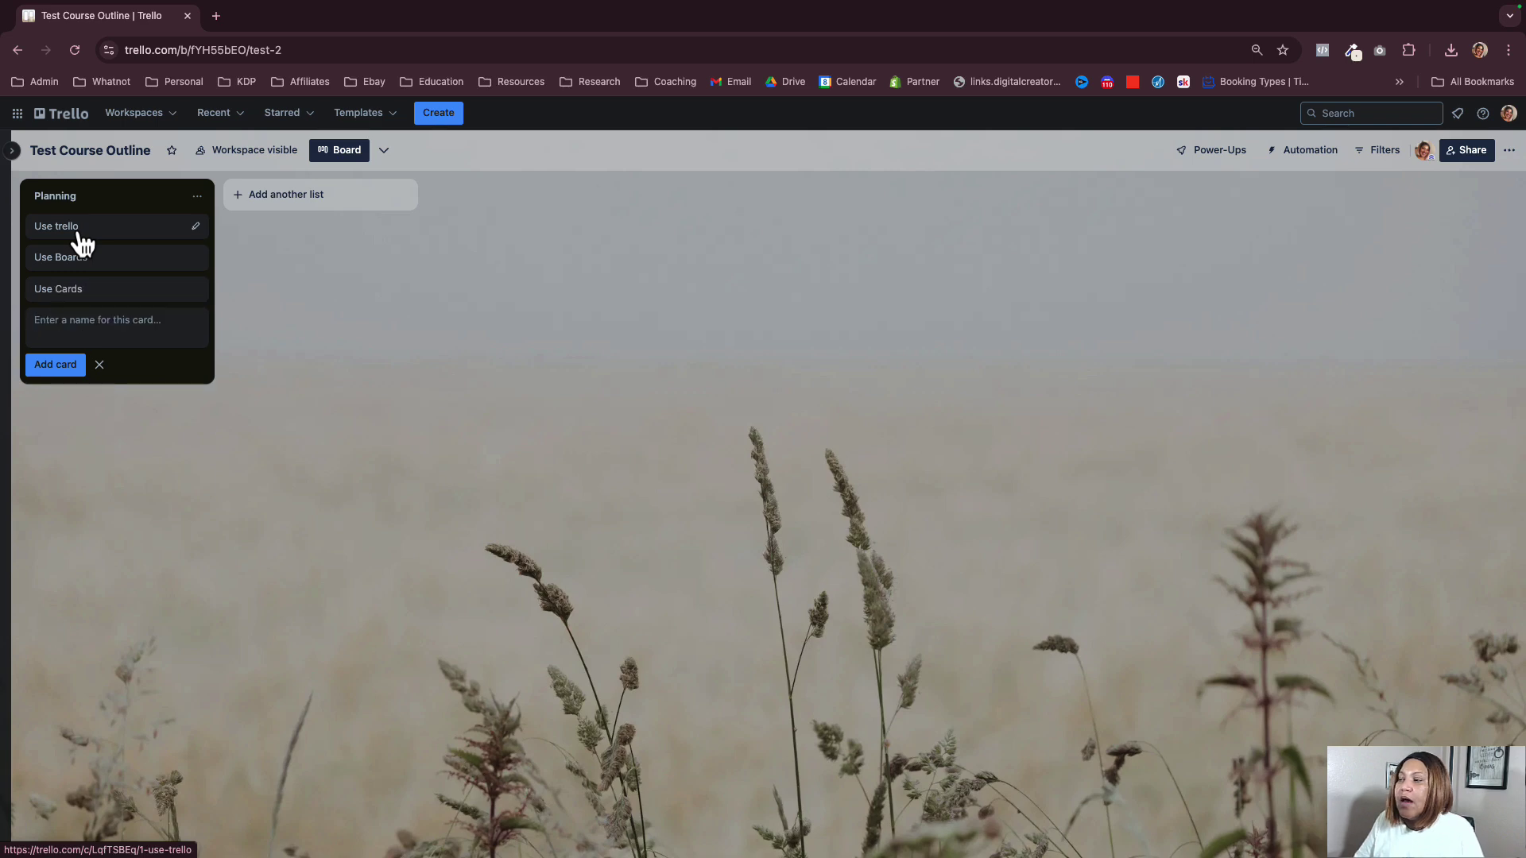
# - Add the cards "Mapping" and "Ideas" at the end of the Planning list
pyautogui.write('Mapping')
pyautogui.press('Return')
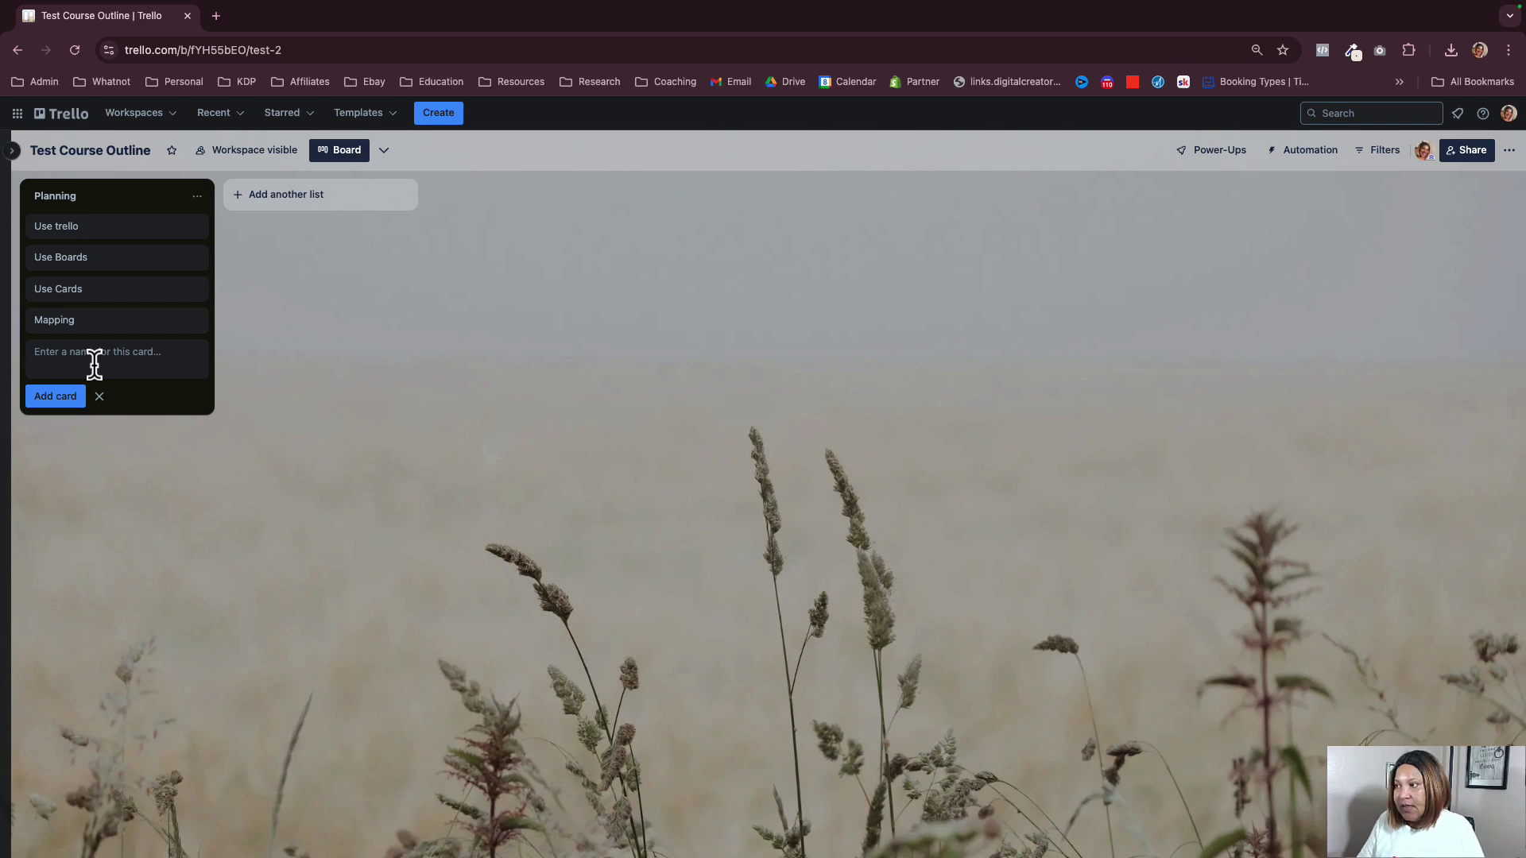
pyautogui.write('Ideas')
pyautogui.press('Return')
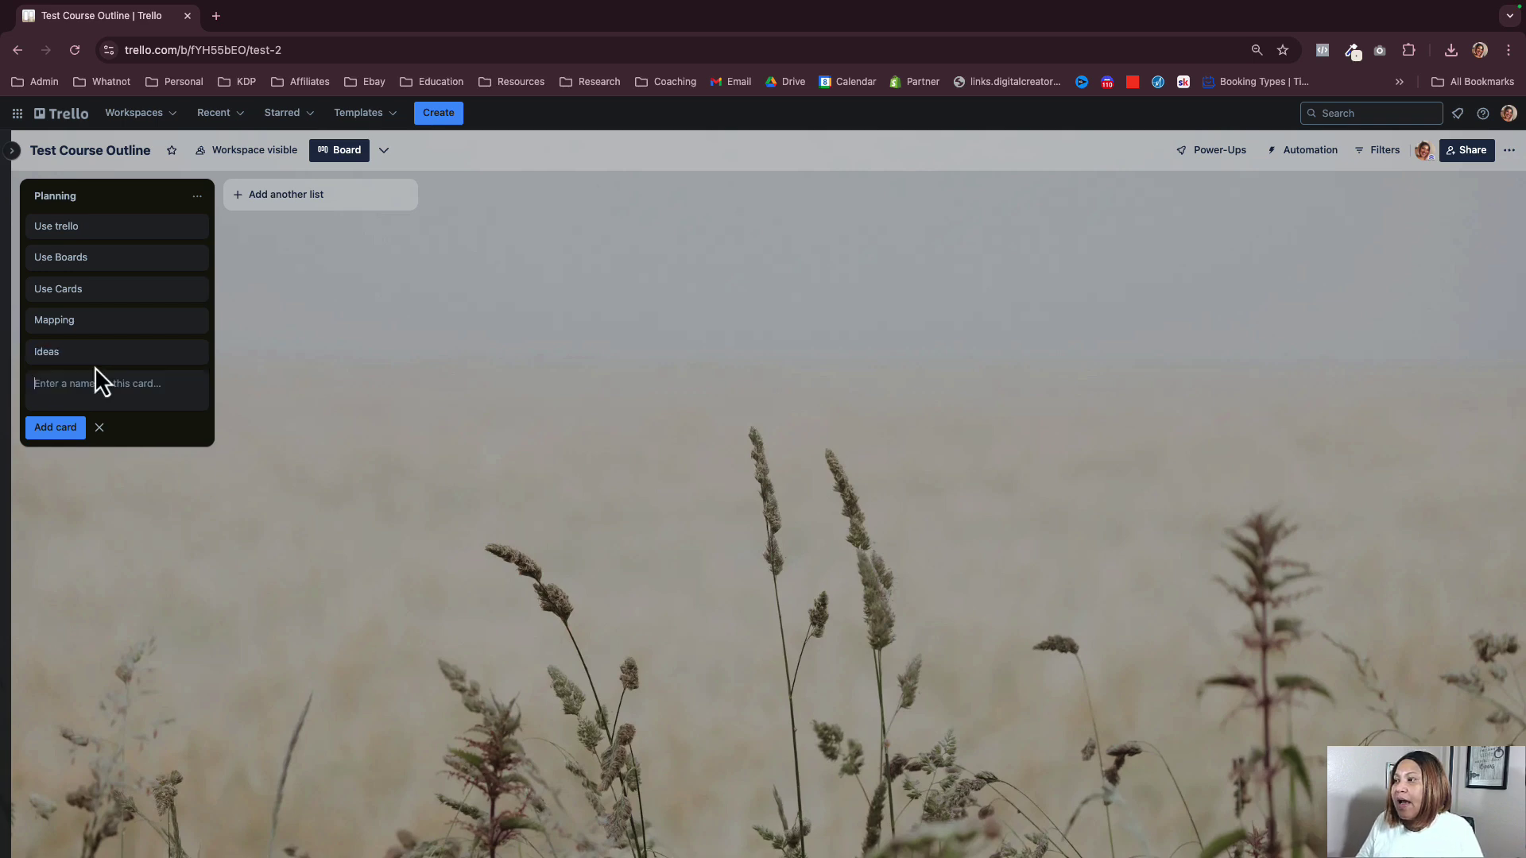
# - Add five lists after Planning, named "Week 1:", "Week 2:", "Week 3:", "Week 4:" and "Week 5:"
pyautogui.click(270, 213)
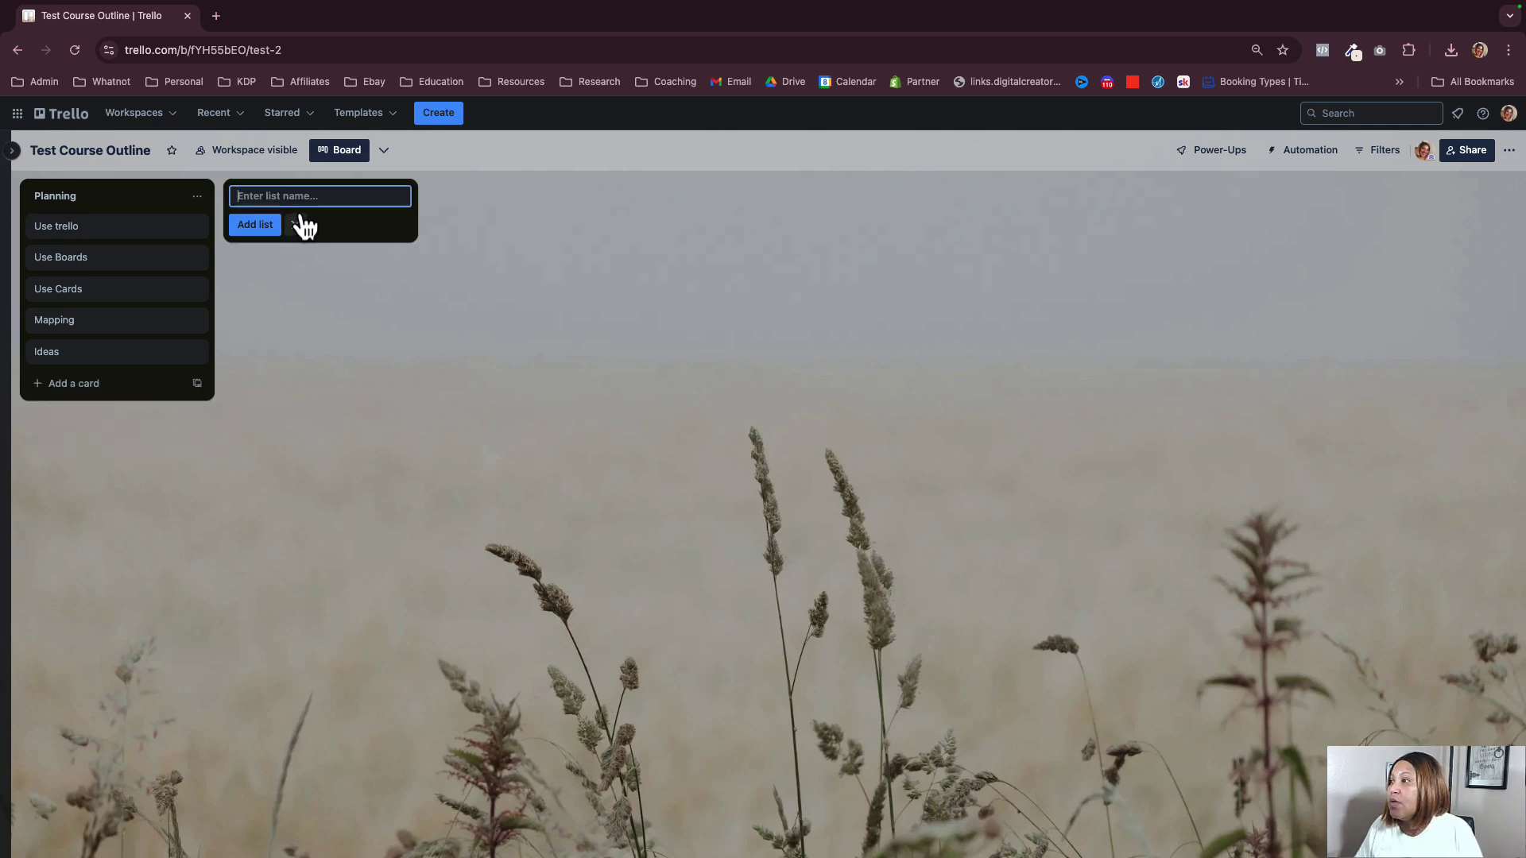
pyautogui.write('Week 1:')
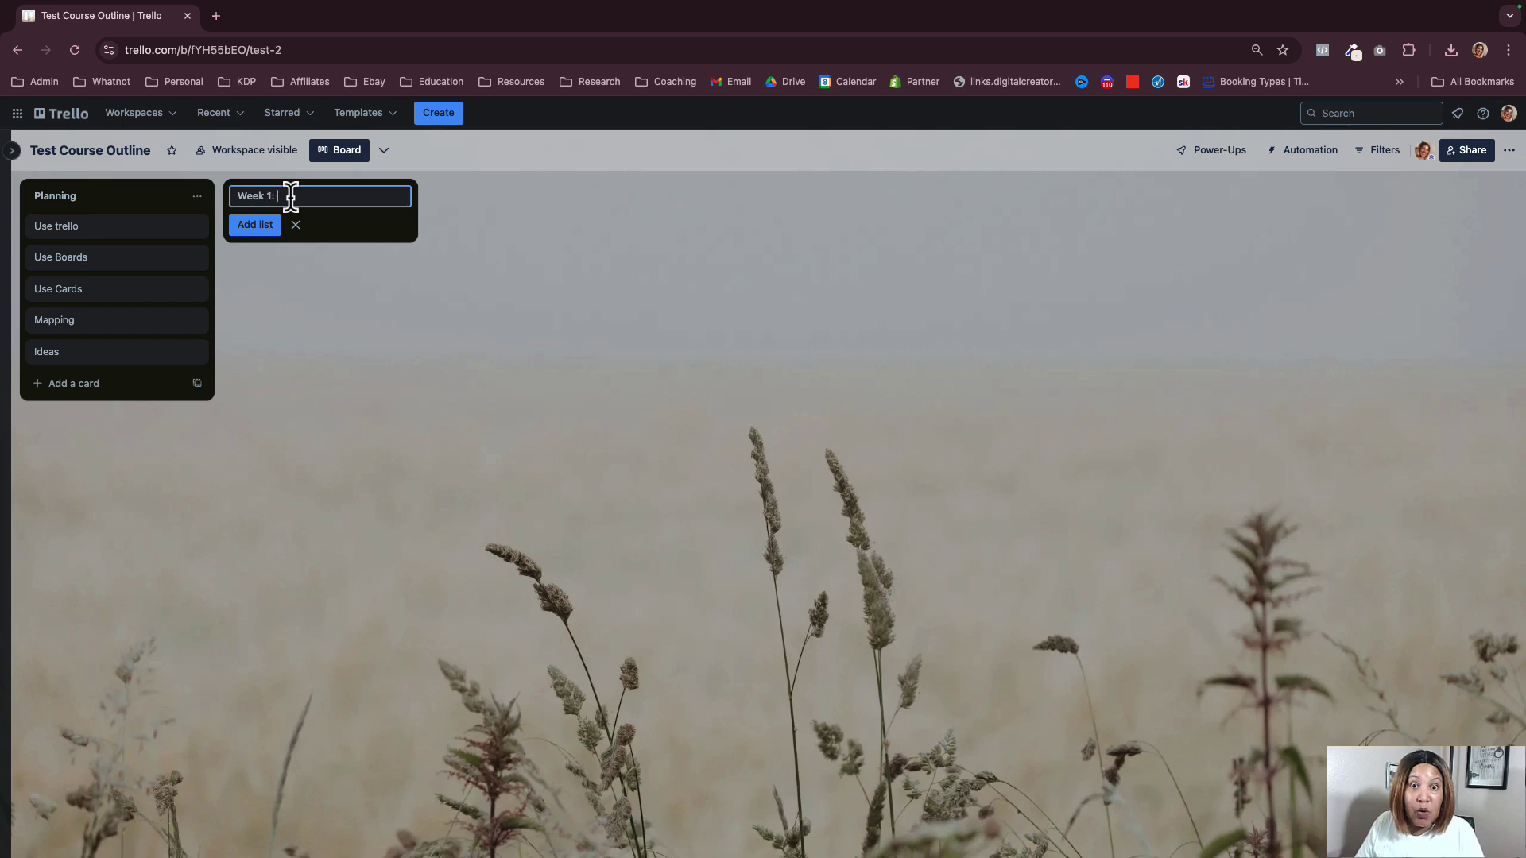
pyautogui.press('Return')
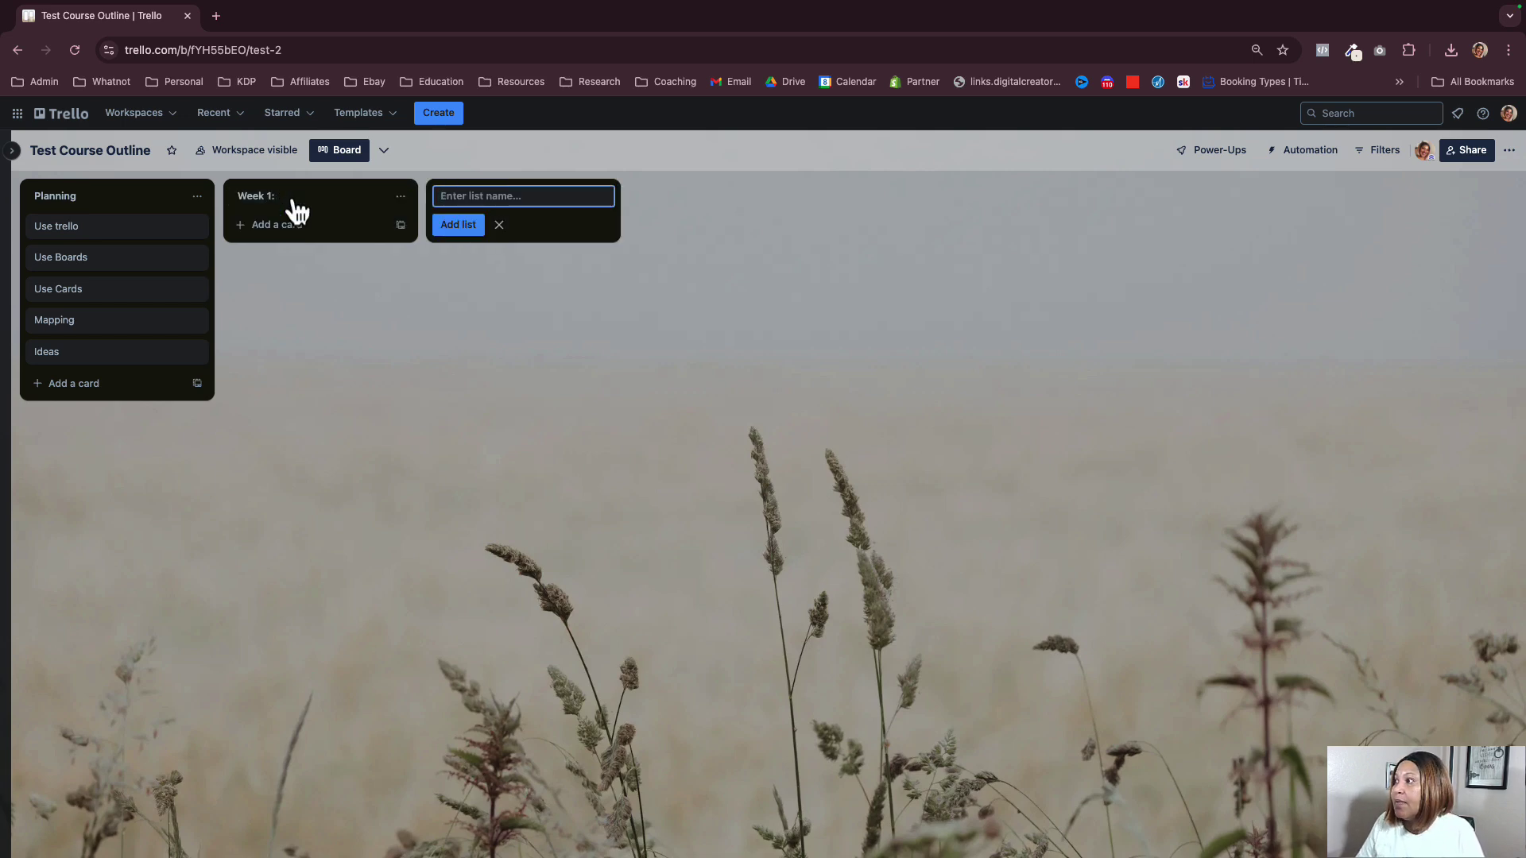
pyautogui.write('Week 2:')
pyautogui.press('Return')
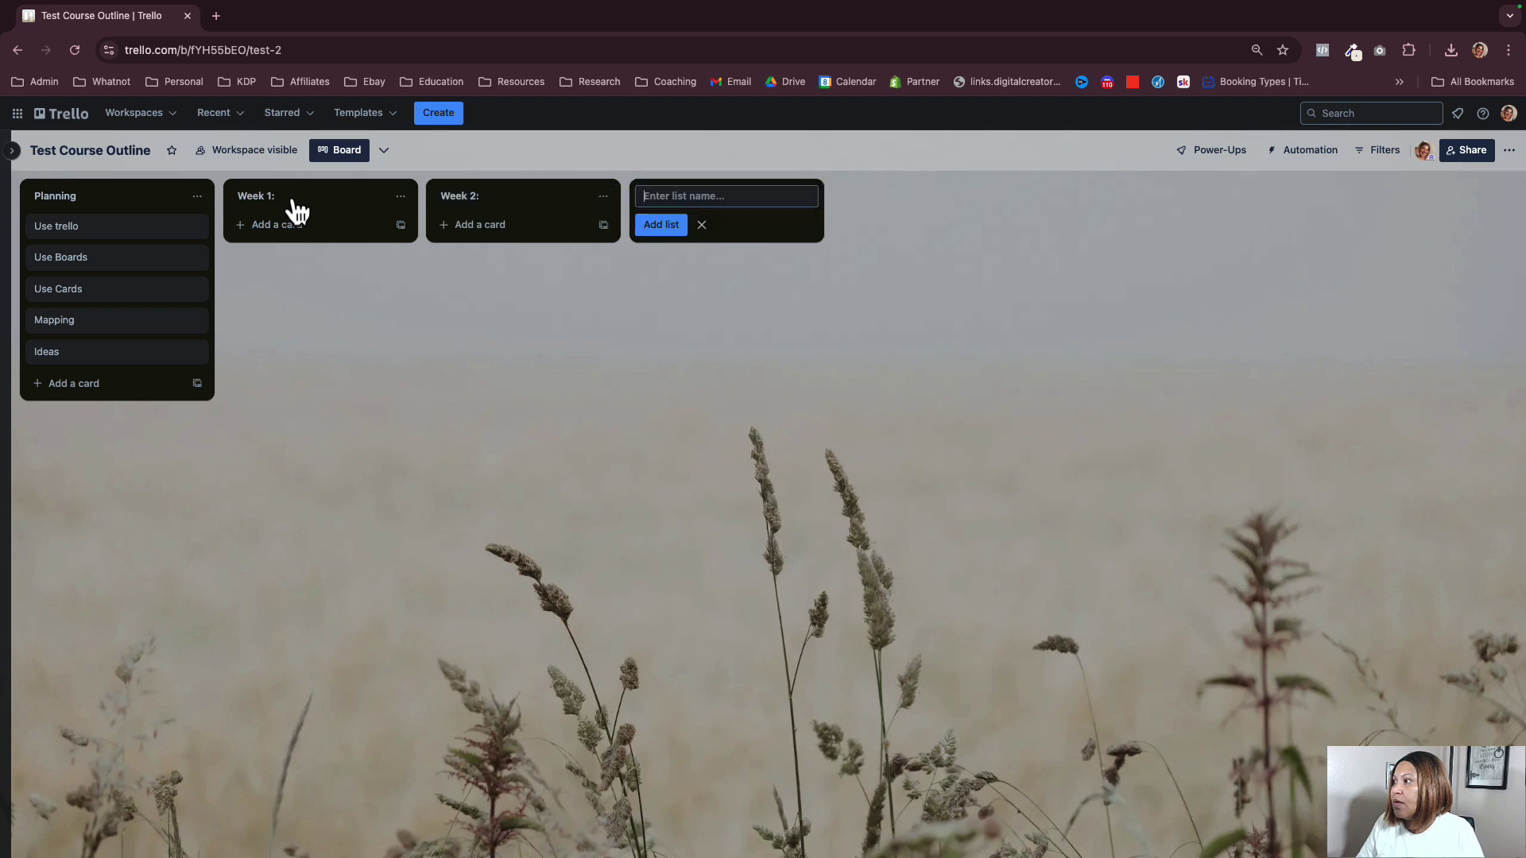
pyautogui.write('Week 3:')
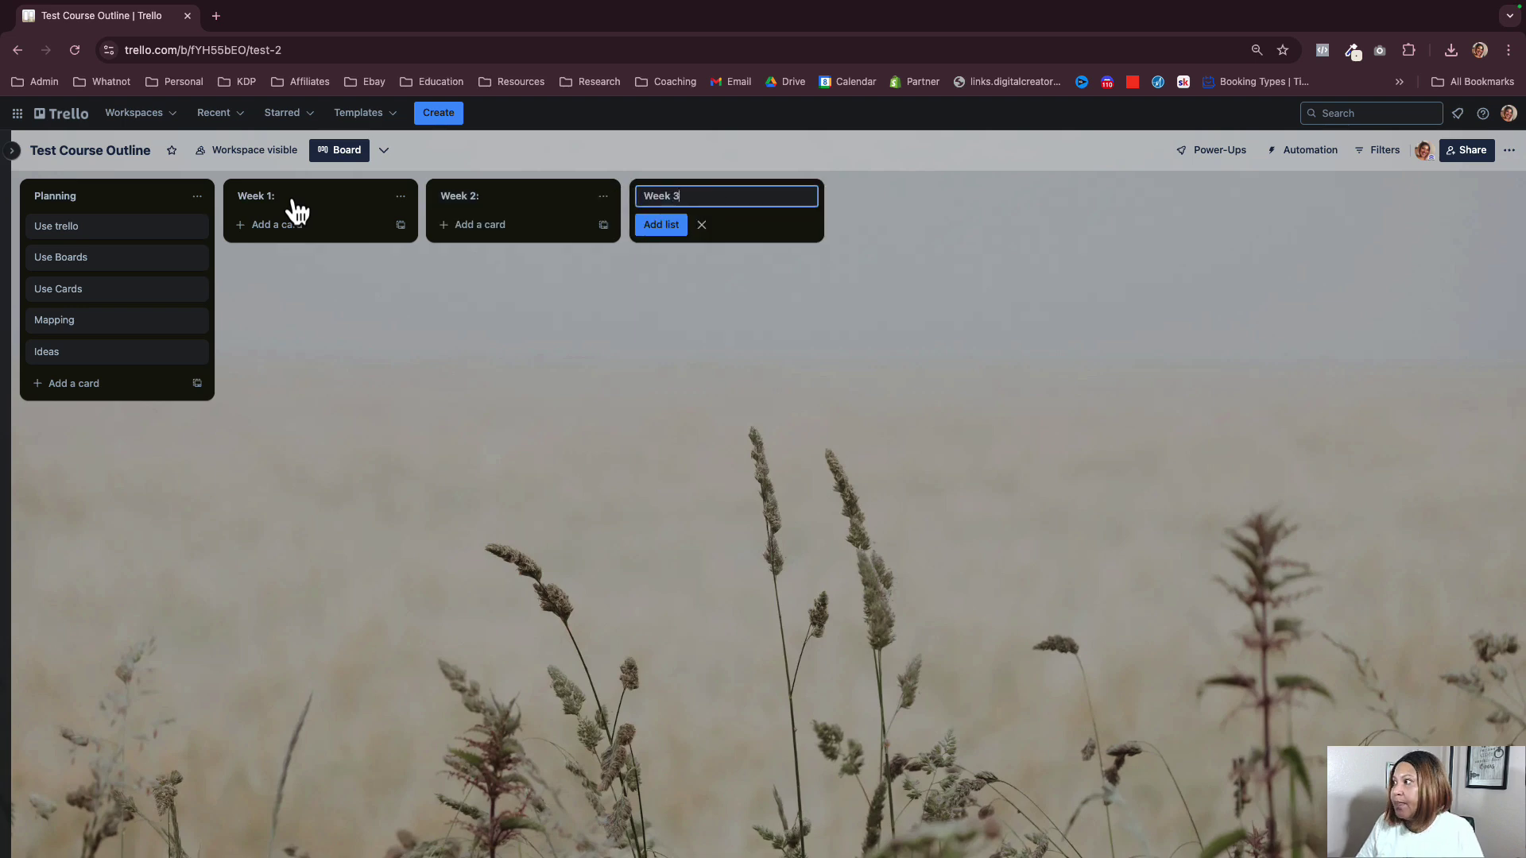
pyautogui.press('Return')
pyautogui.write('Week')
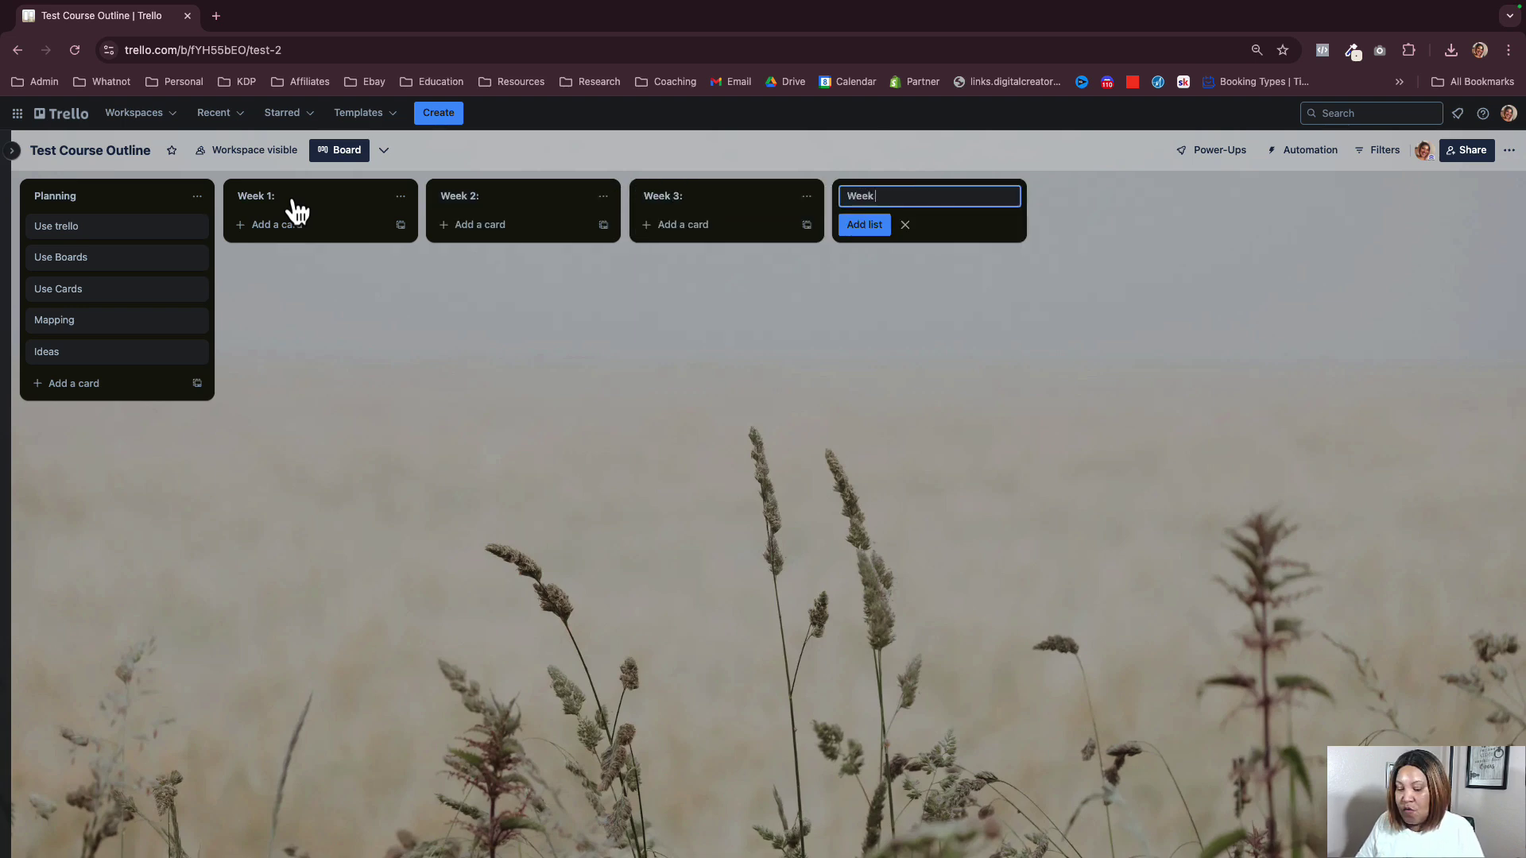
pyautogui.write(' 4:')
pyautogui.press('Return')
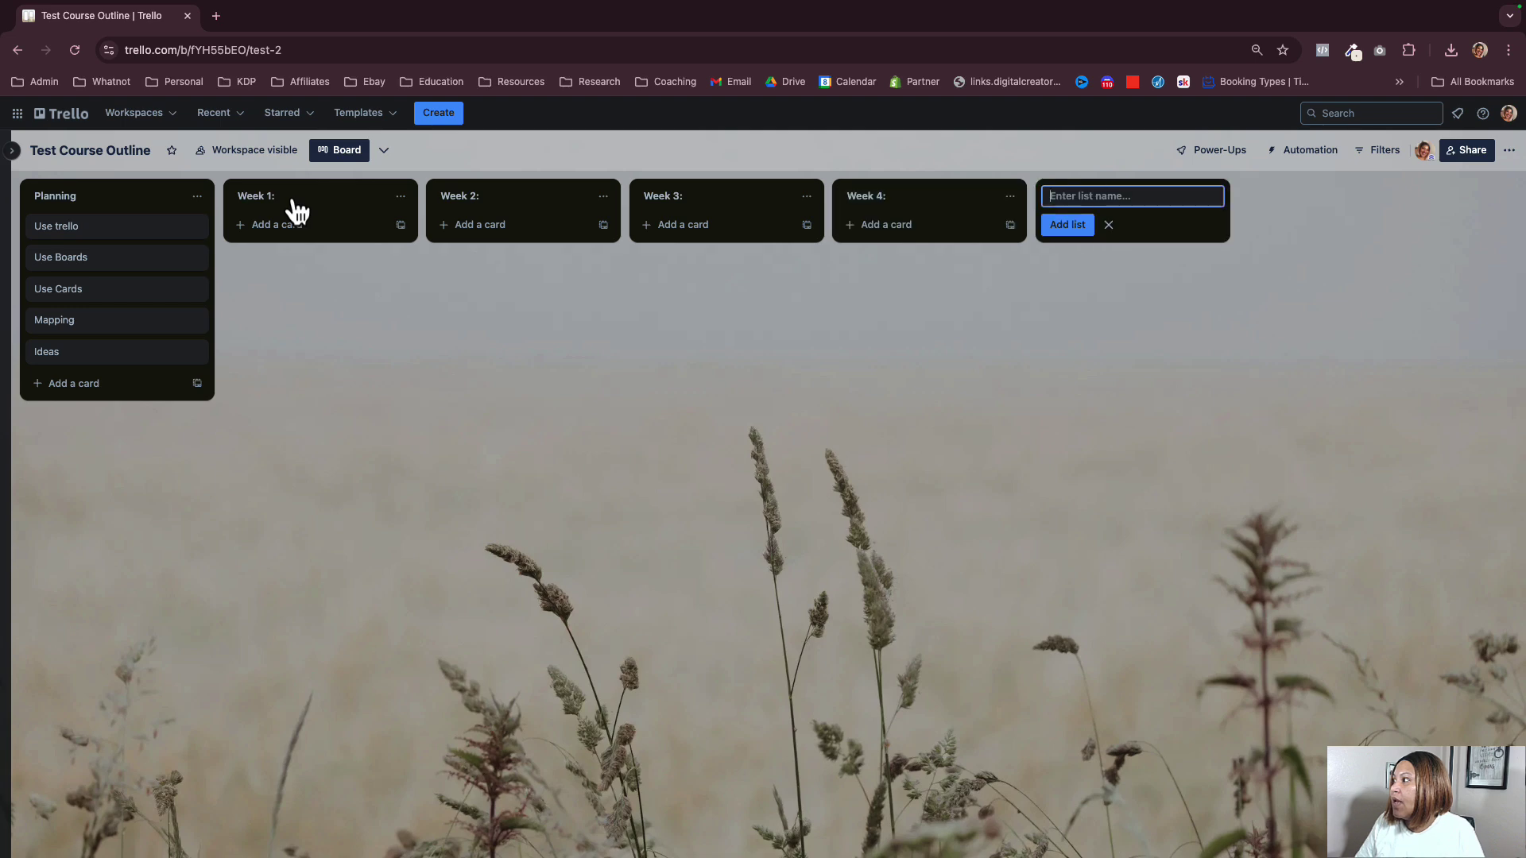
pyautogui.write('Week 5:')
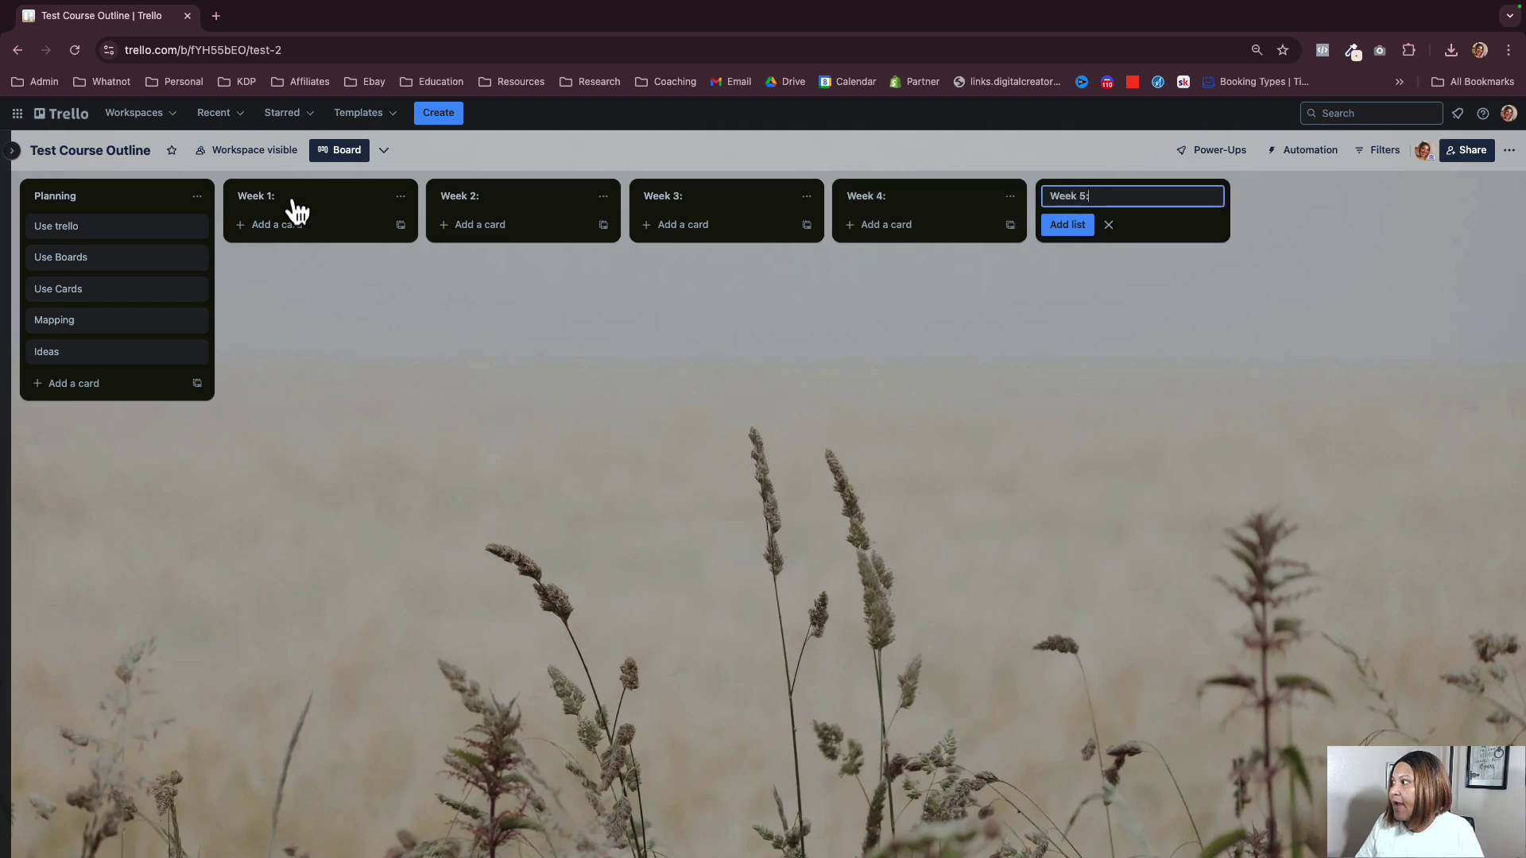
pyautogui.press('Return')
# - Add the cards "Lesson 1", "Lesson 2" and "Lesson 3" to the Week 1 list
pyautogui.click(278, 231)
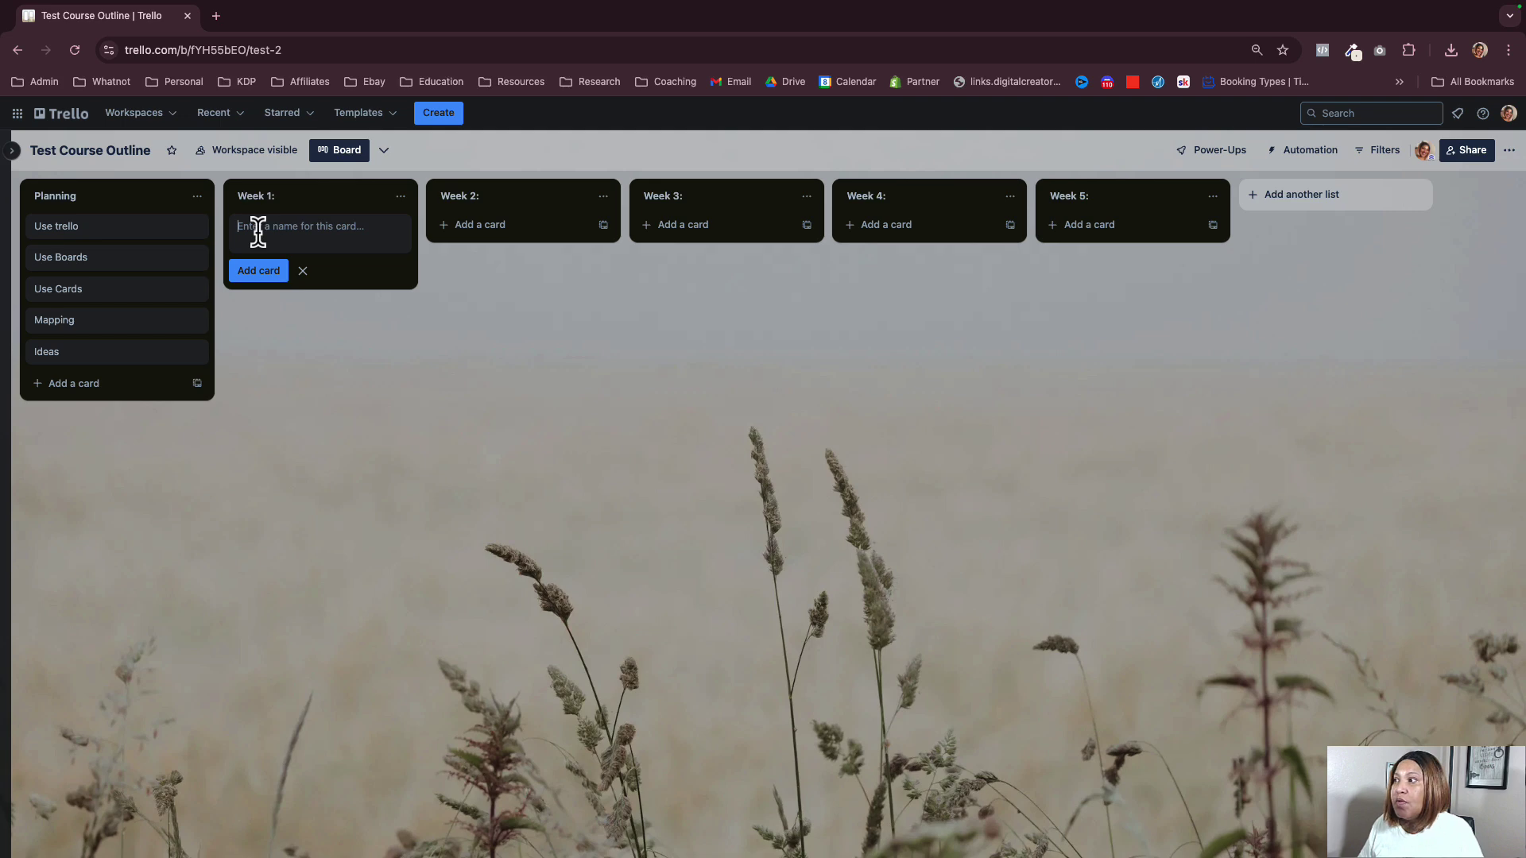
pyautogui.write('Less')
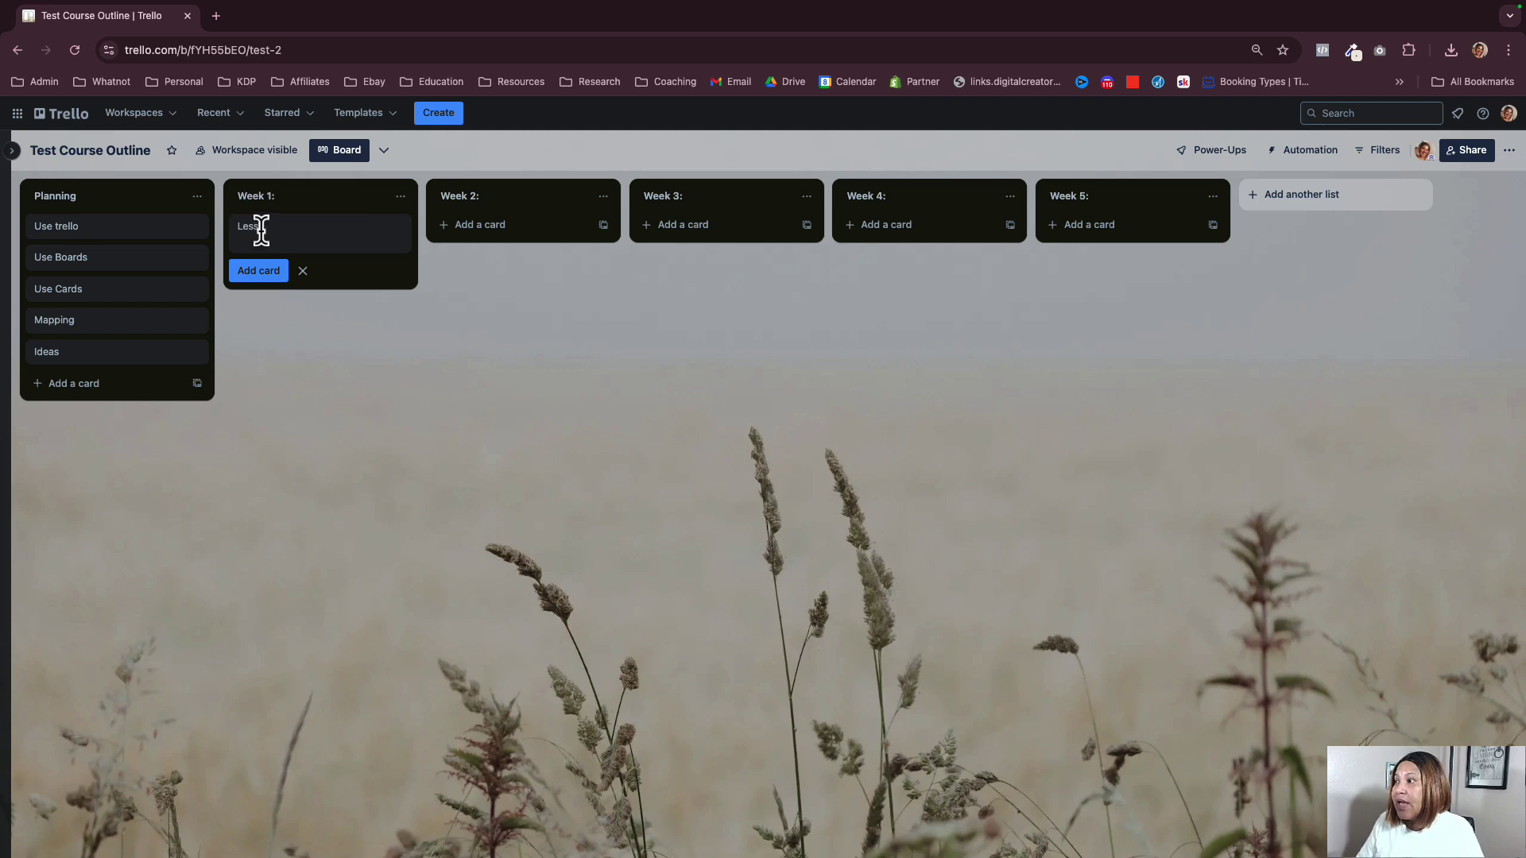
pyautogui.write('on 1')
pyautogui.press('Return')
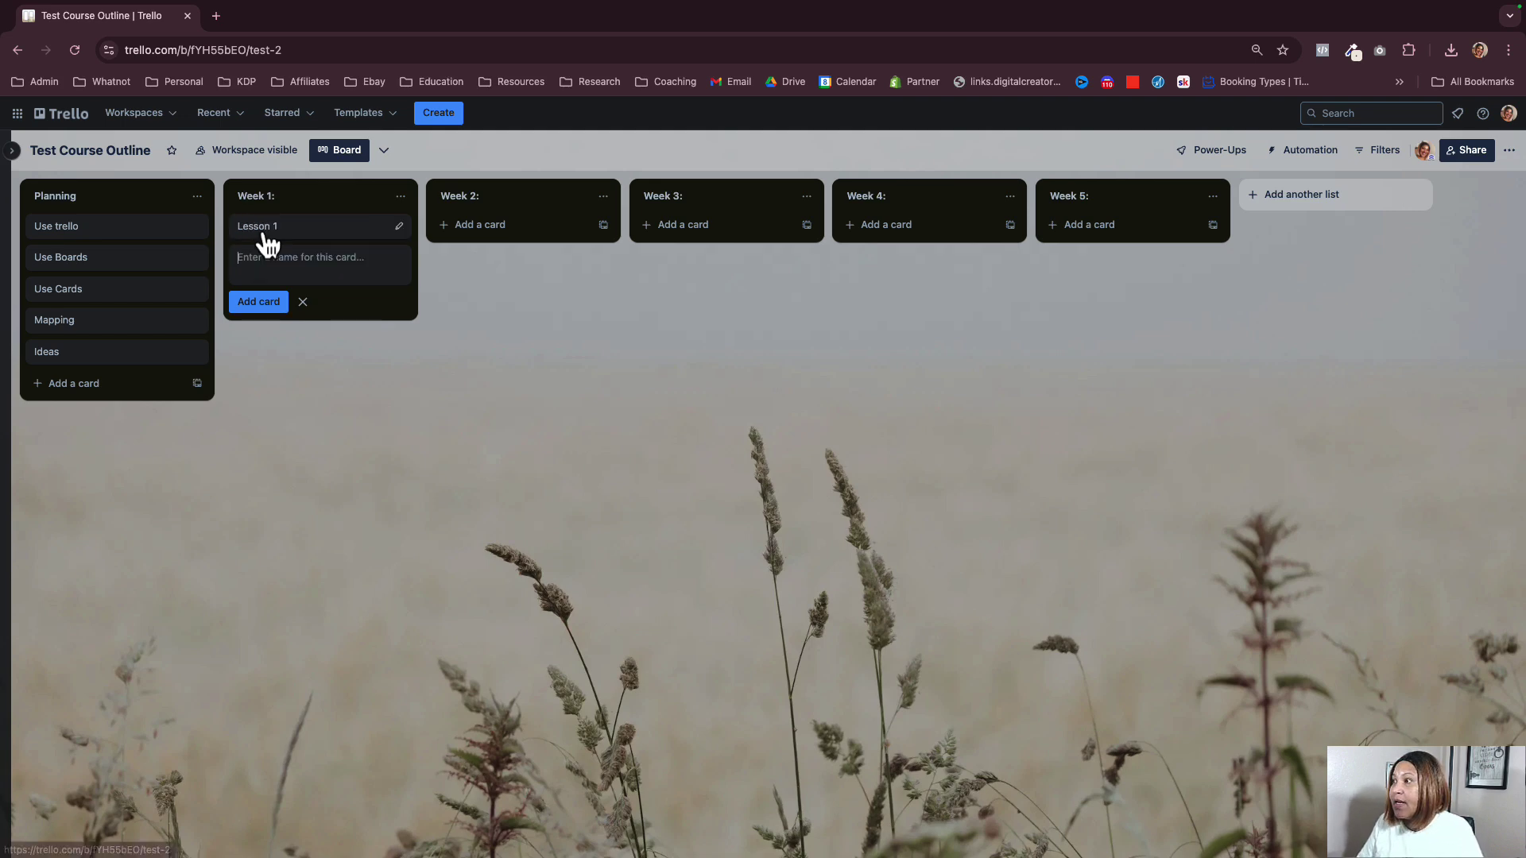
pyautogui.write('Lesson 2')
pyautogui.press('Return')
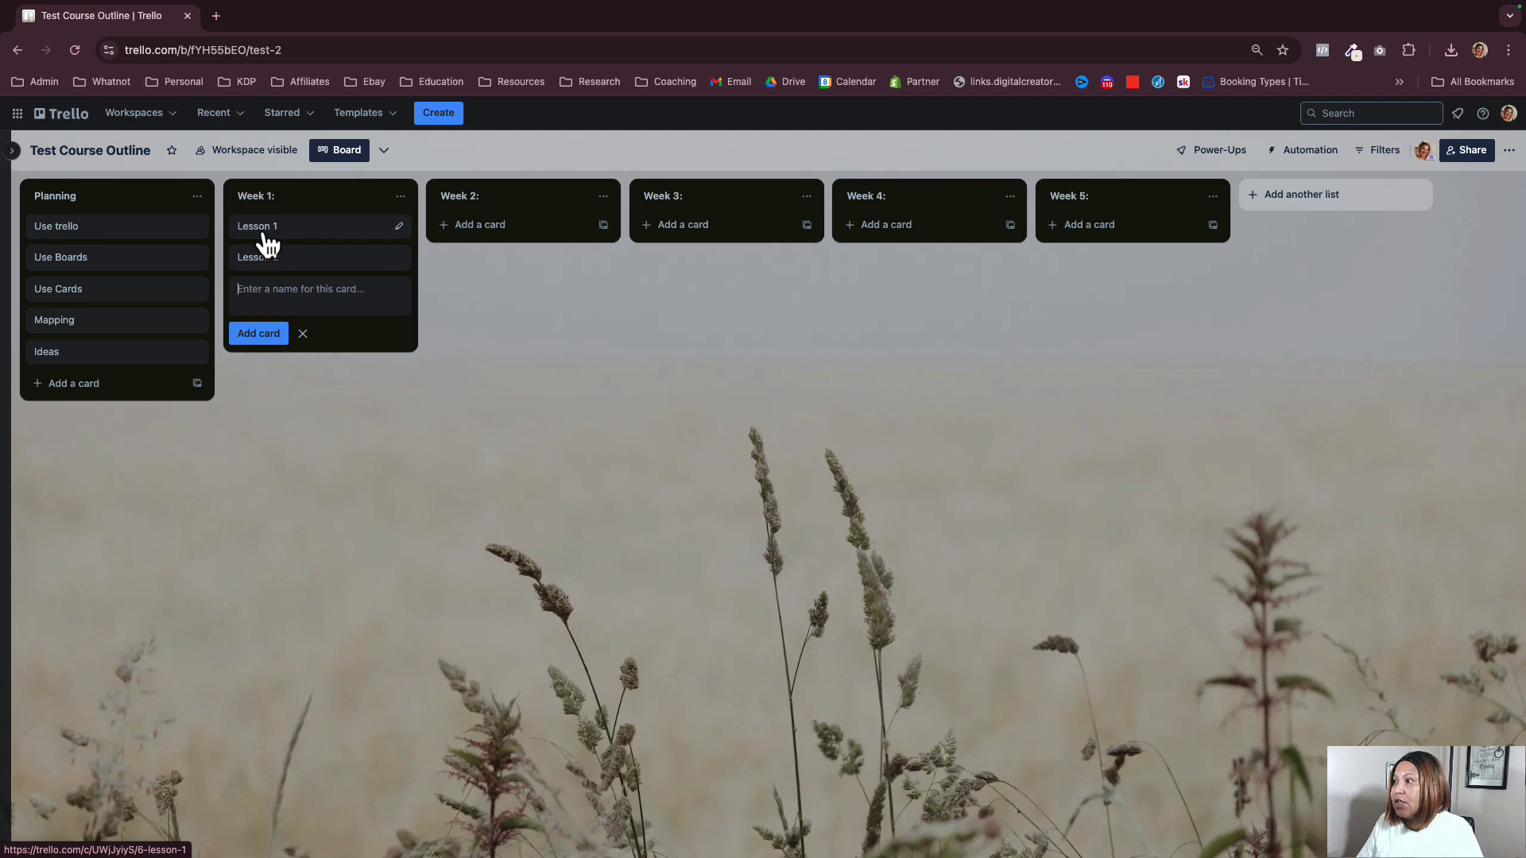
pyautogui.write('Lesson 3')
pyautogui.press('Return')
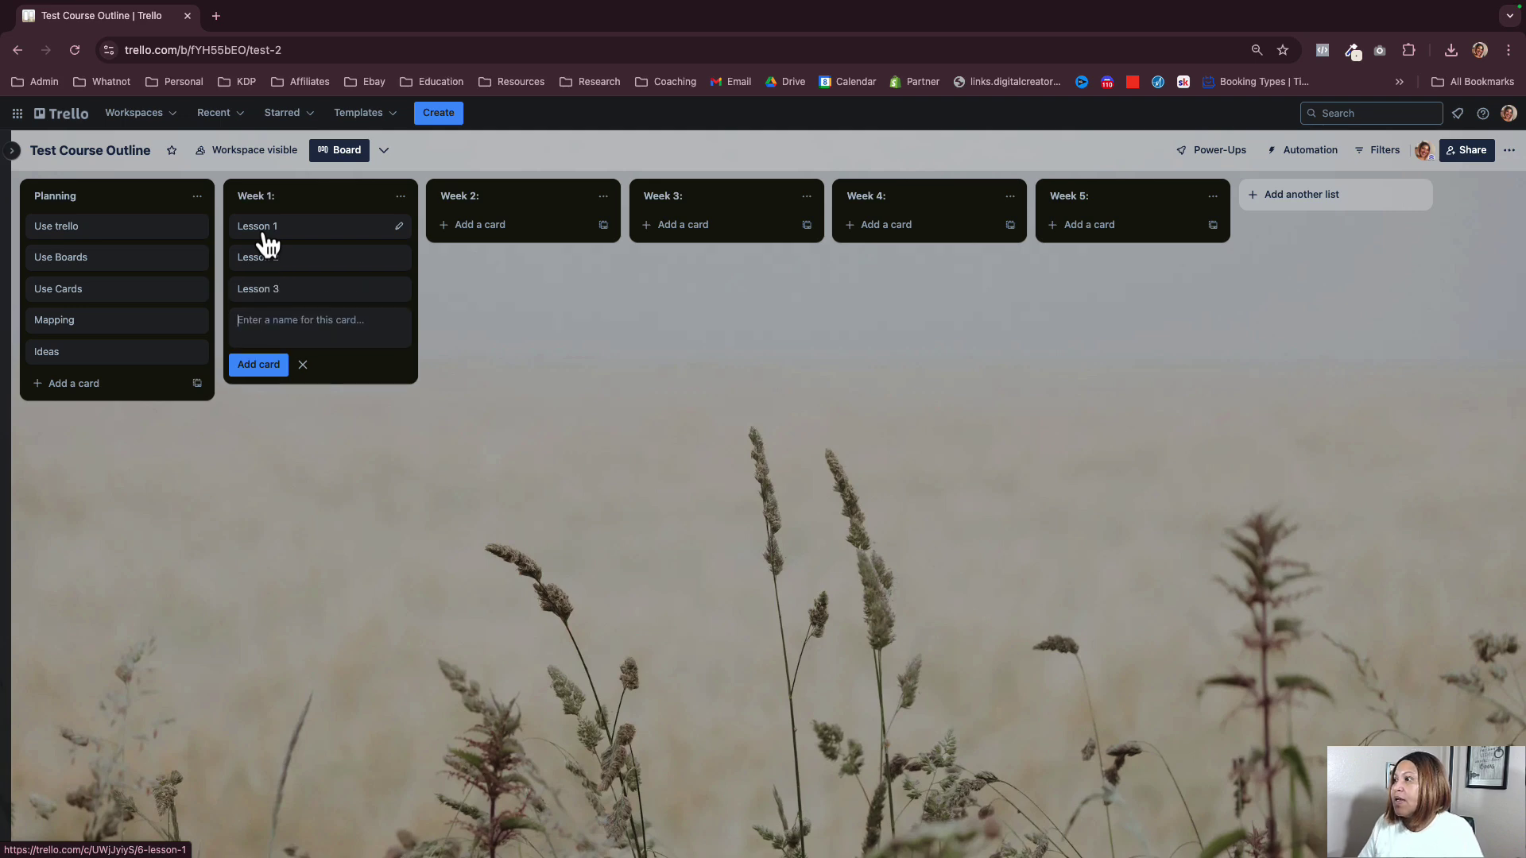
# - Add the cards "Lesson 1", "Lesson 2" and "Lesson" to the Week 2 list
pyautogui.click(509, 227)
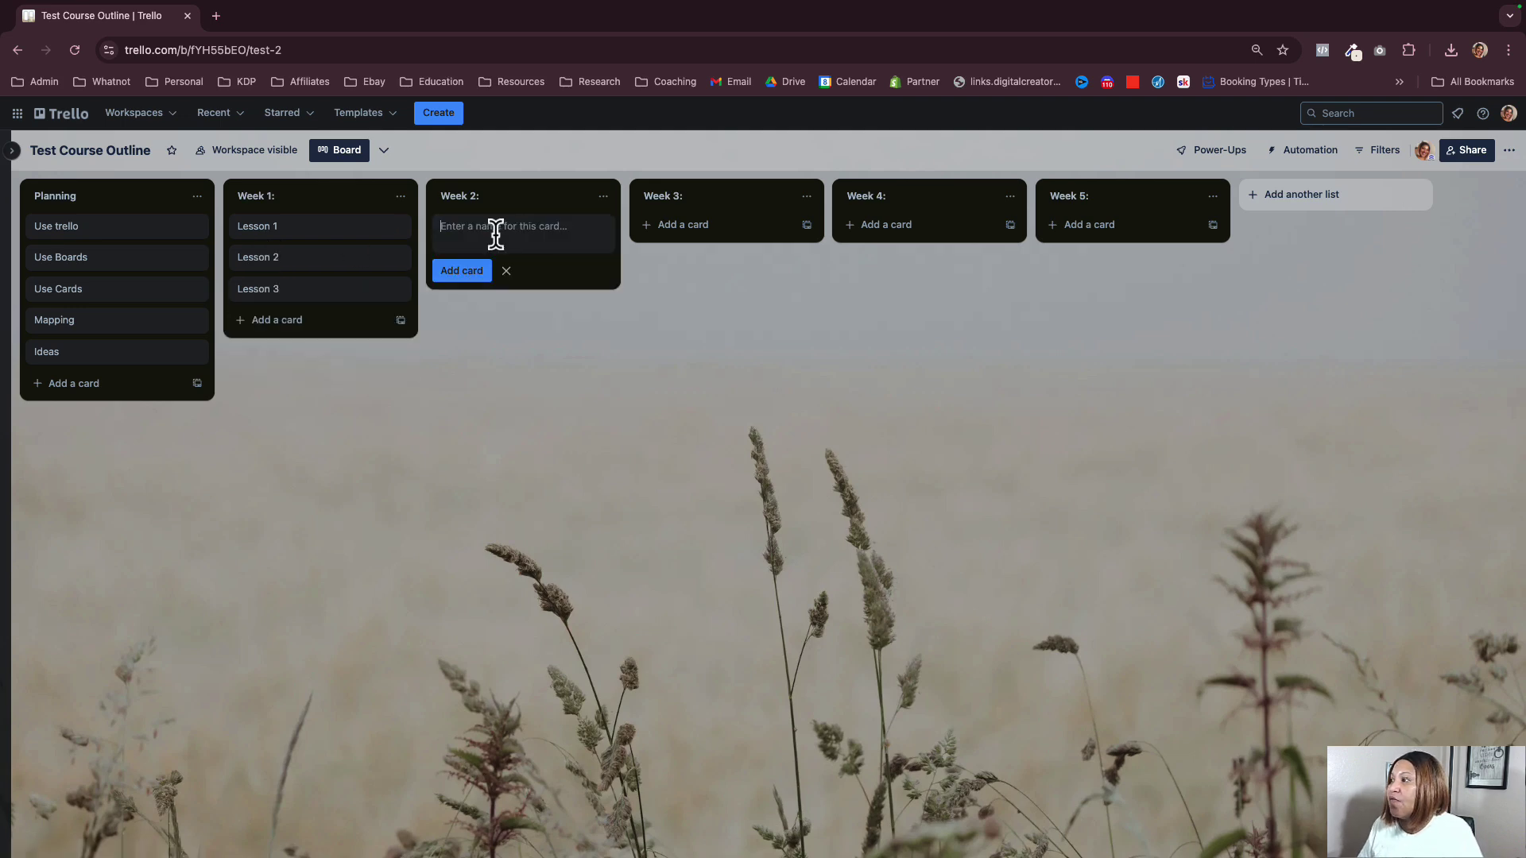
pyautogui.write('Lesson ')
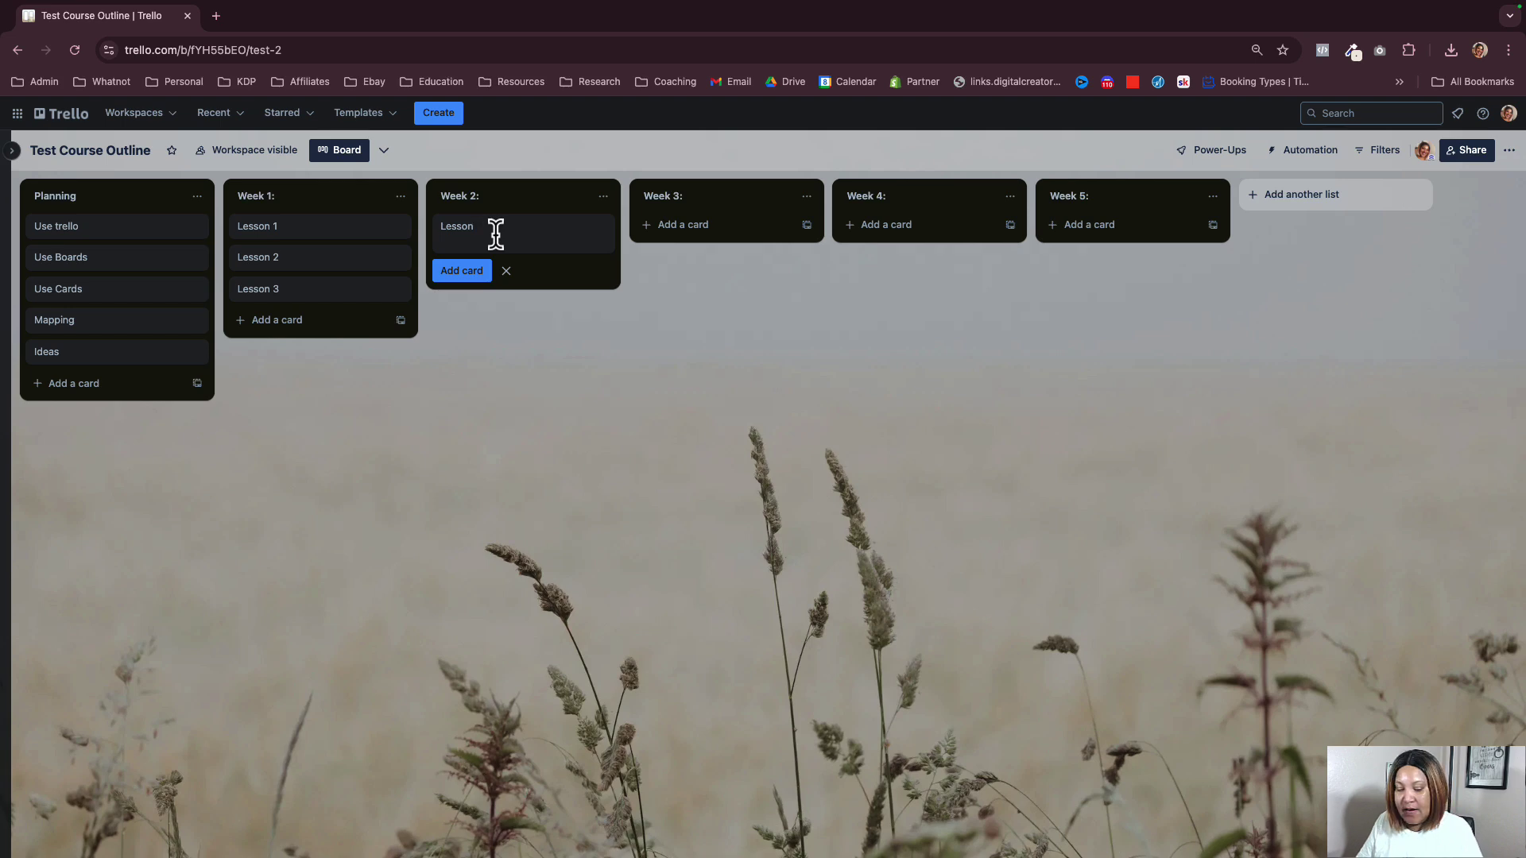
pyautogui.write('1')
pyautogui.press('Return')
pyautogui.write('Less')
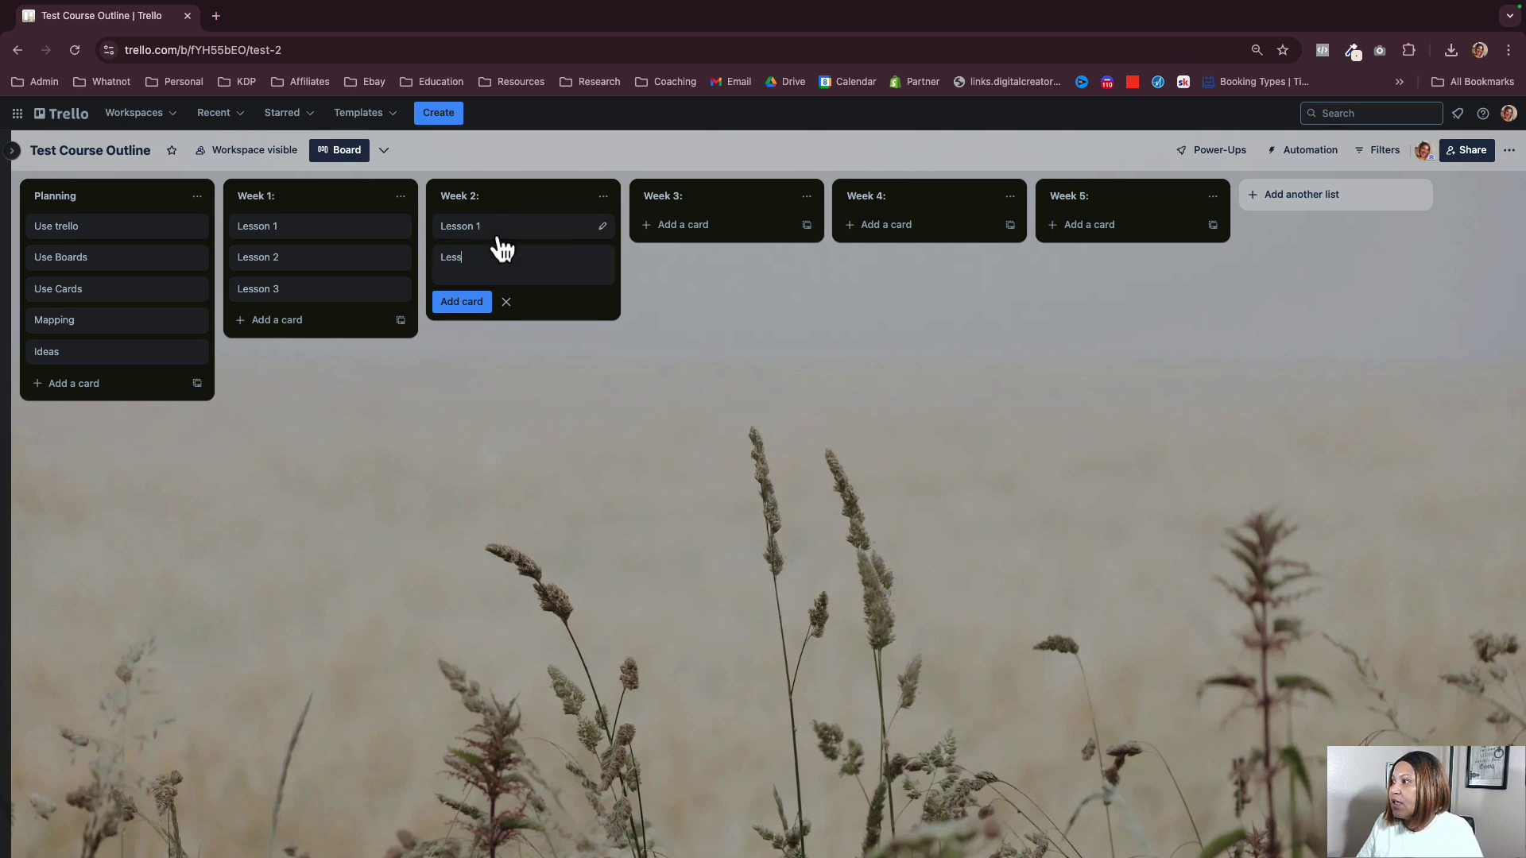
pyautogui.write('on 2')
pyautogui.press('Return')
pyautogui.write('Lesson')
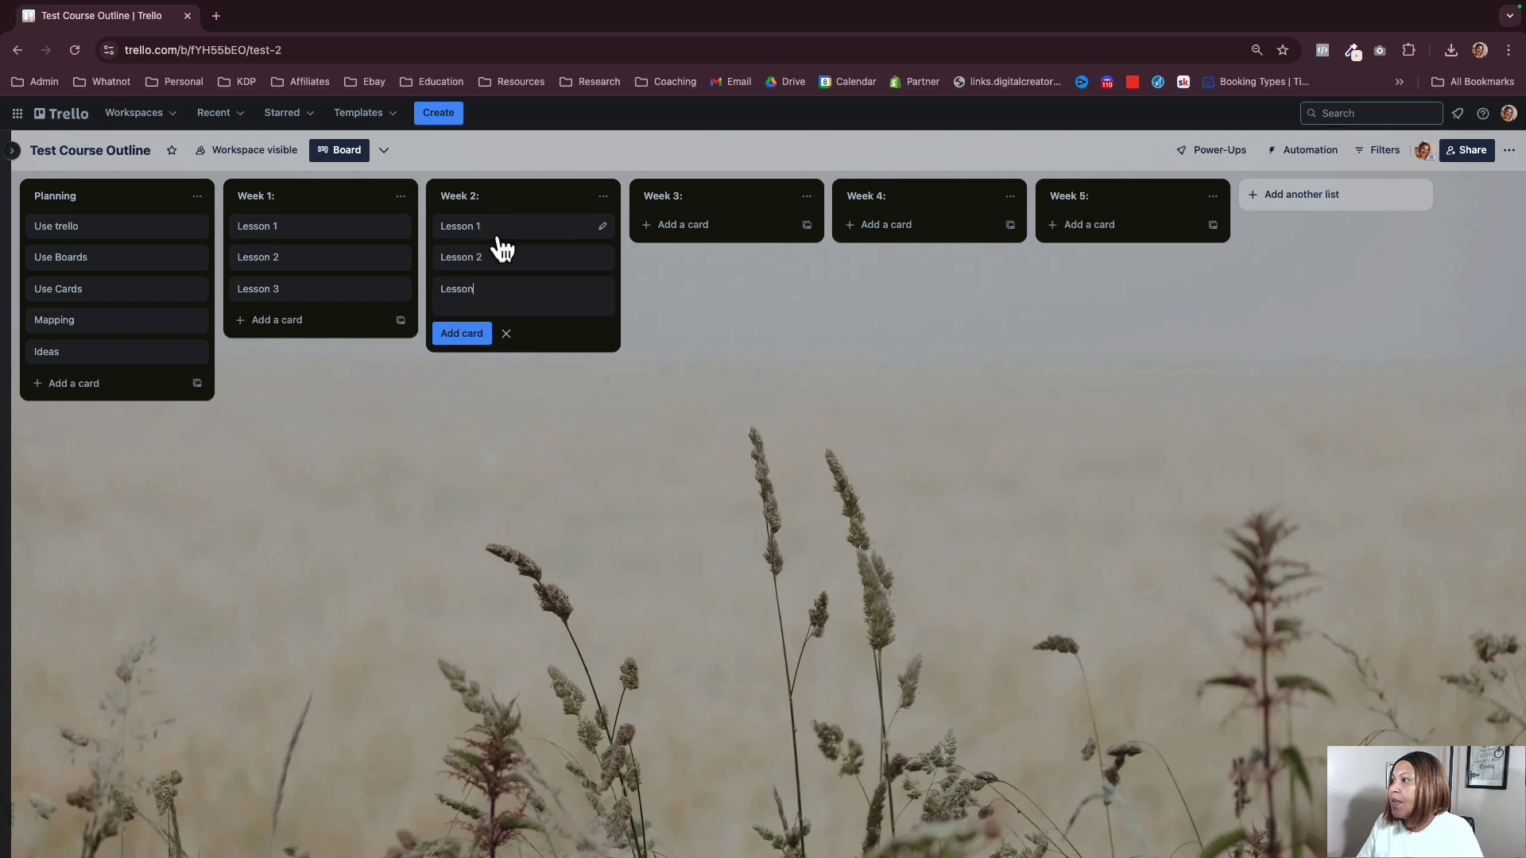
pyautogui.press('Return')
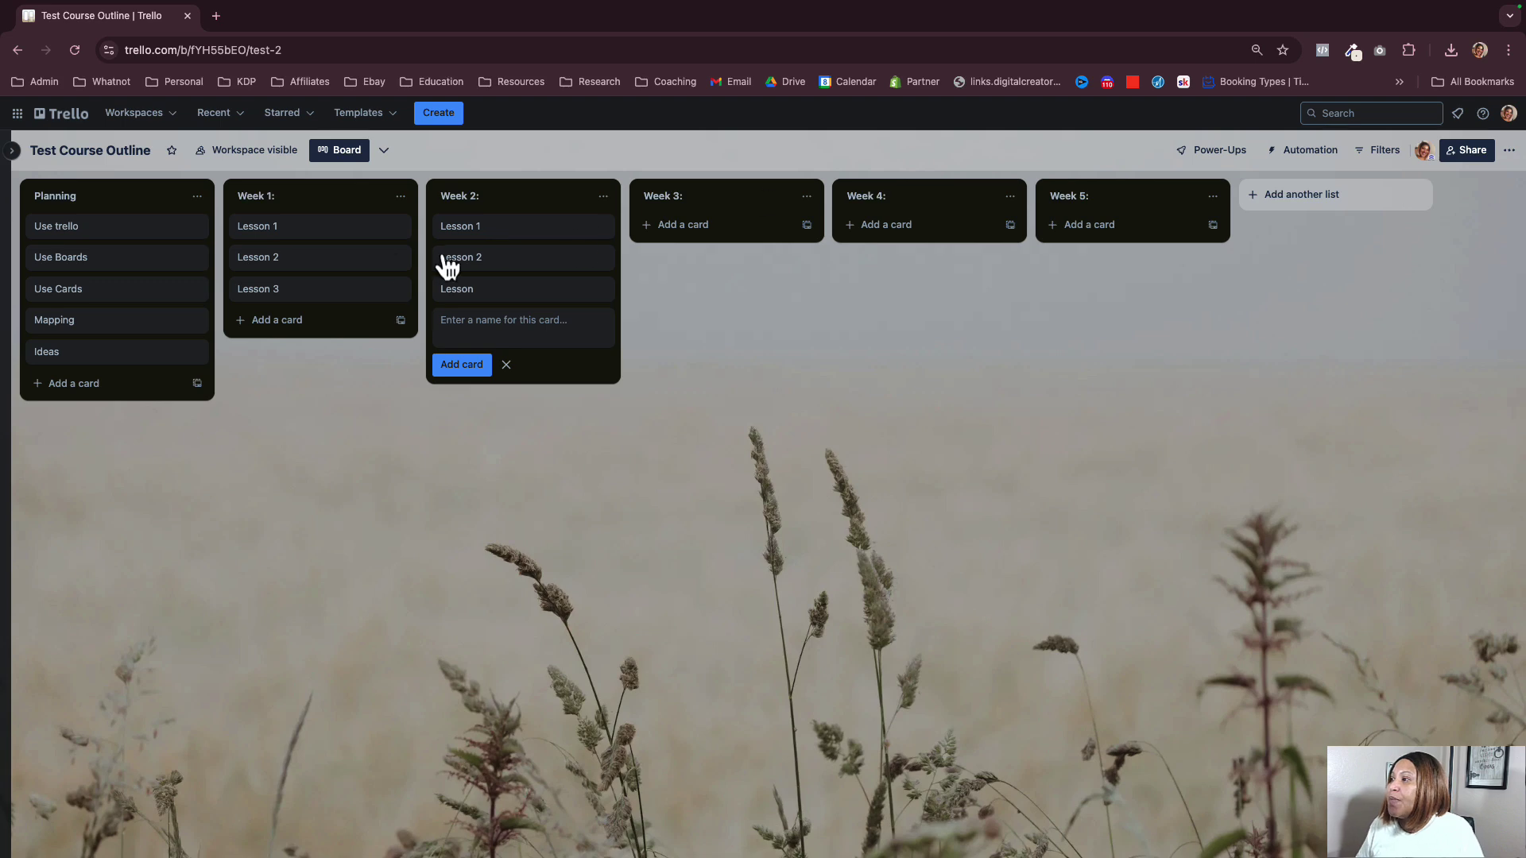
# - Add a card named "Lesson 5" below "Lesson 3" in the Week 1 list
pyautogui.click(290, 319)
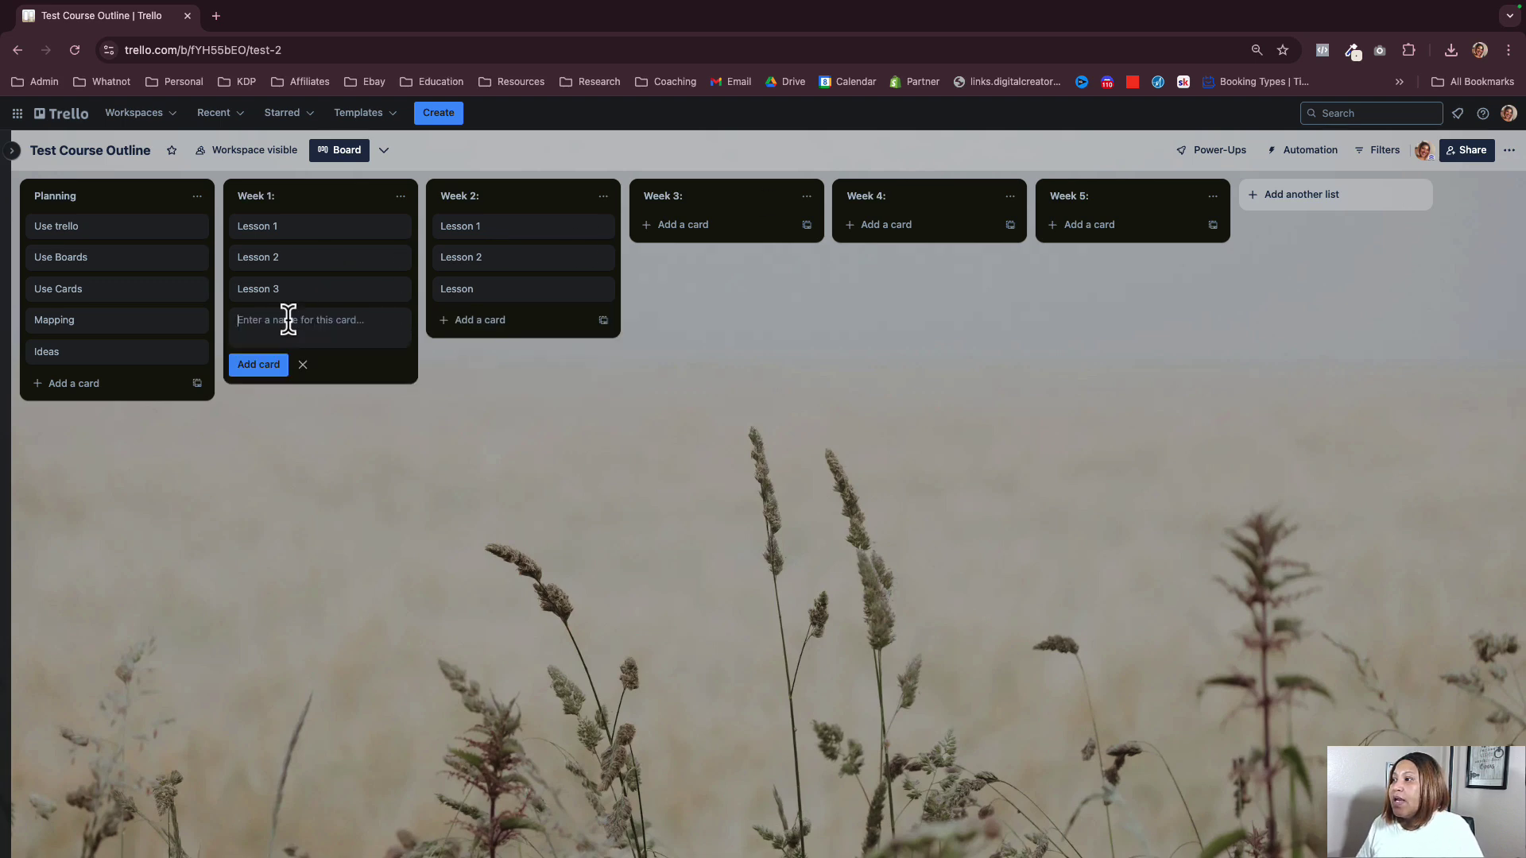
pyautogui.write('Lesson ')
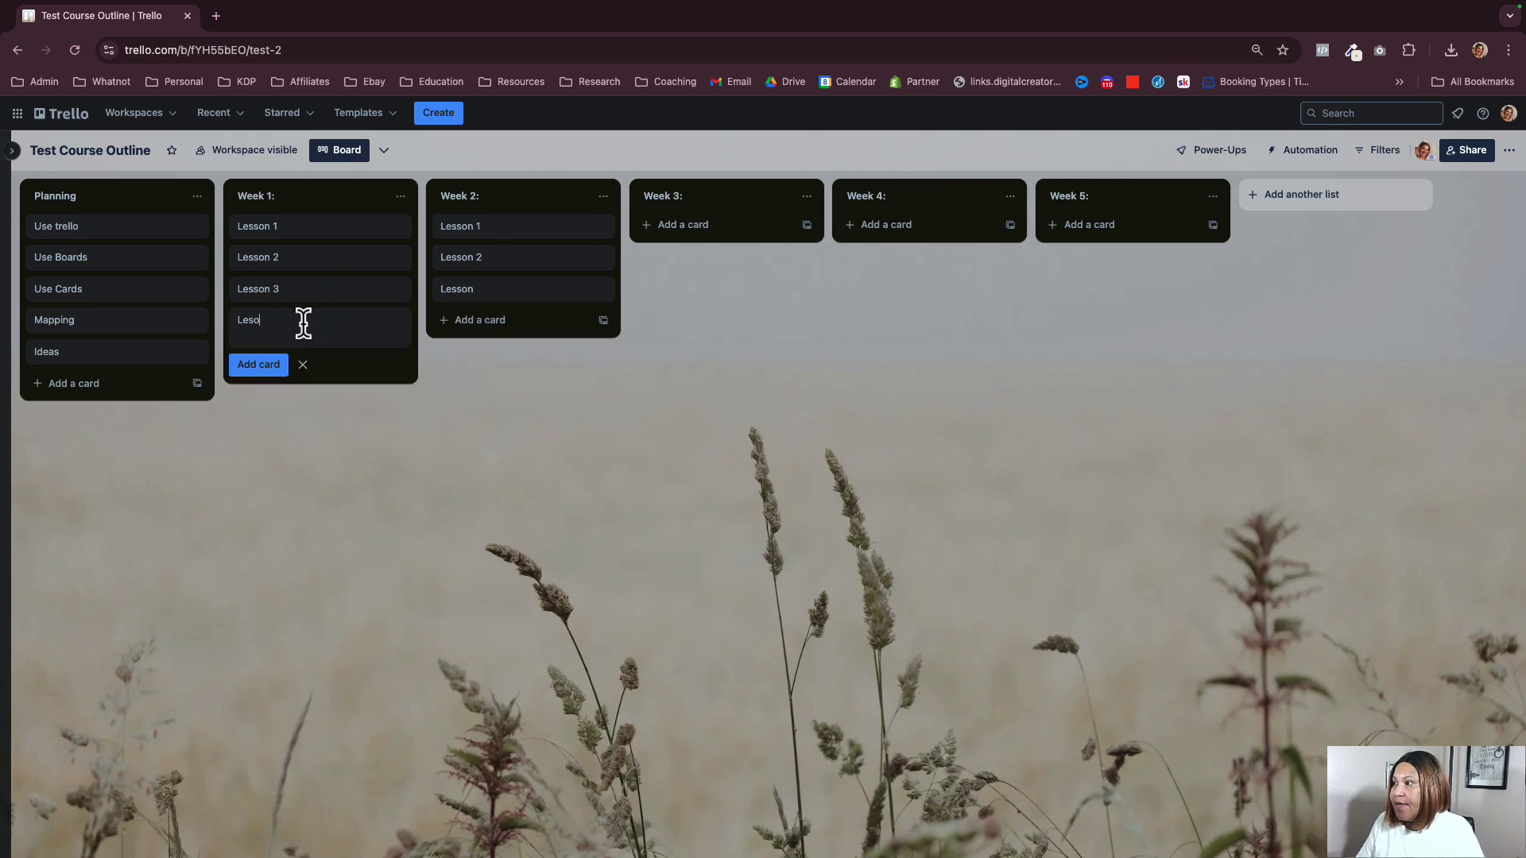
pyautogui.write('5')
pyautogui.press('Return')
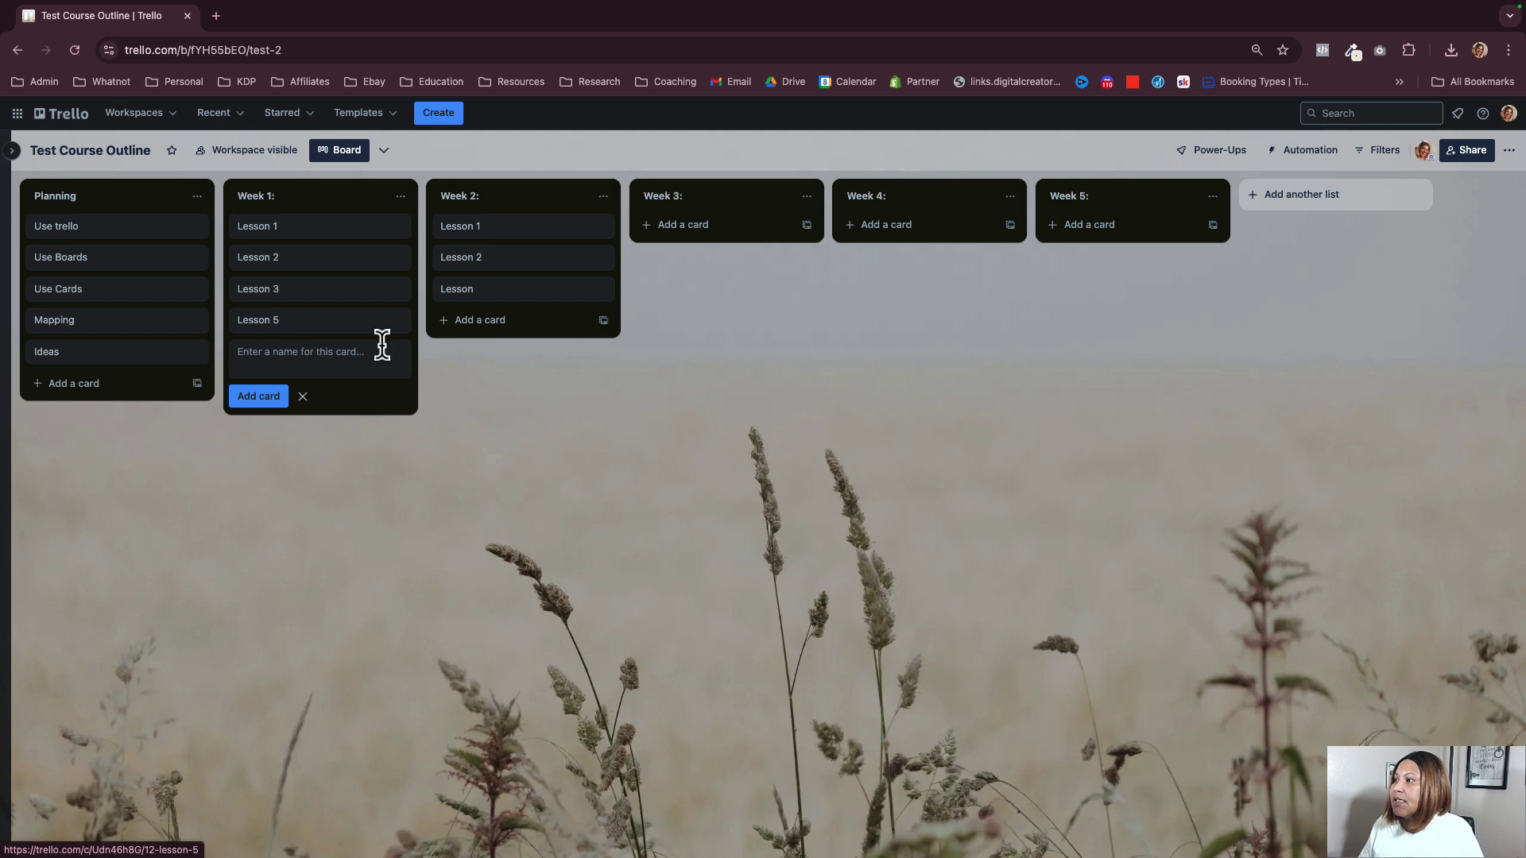
# - Rename the "Lesson 5" card in the Week 1 list as "Lesson 4" and return to the board
pyautogui.click(278, 328)
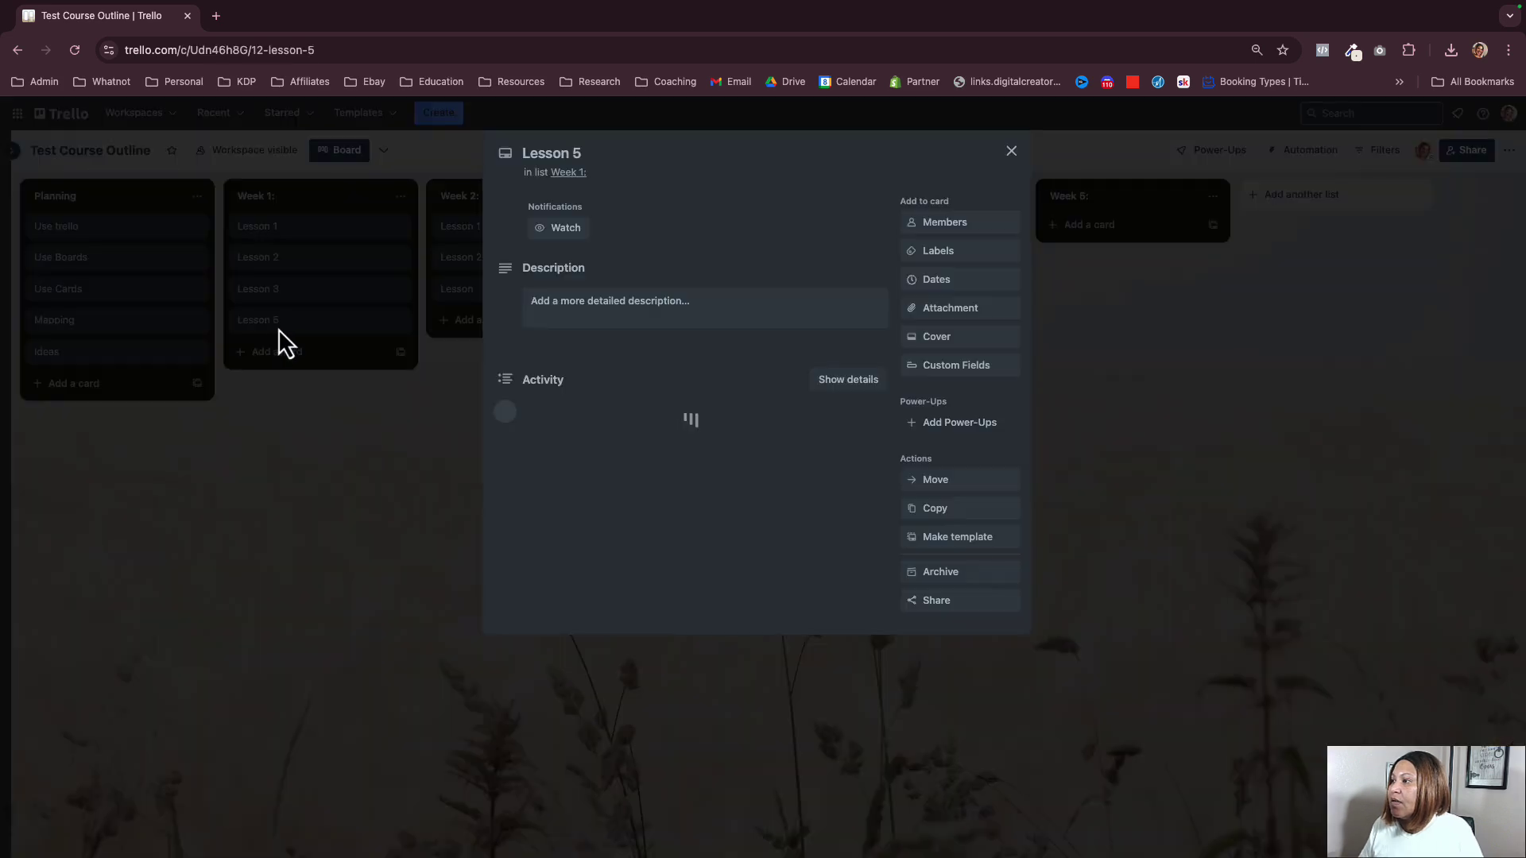
pyautogui.click(574, 153)
pyautogui.press('BackSpace')
pyautogui.write('4')
pyautogui.press('Return')
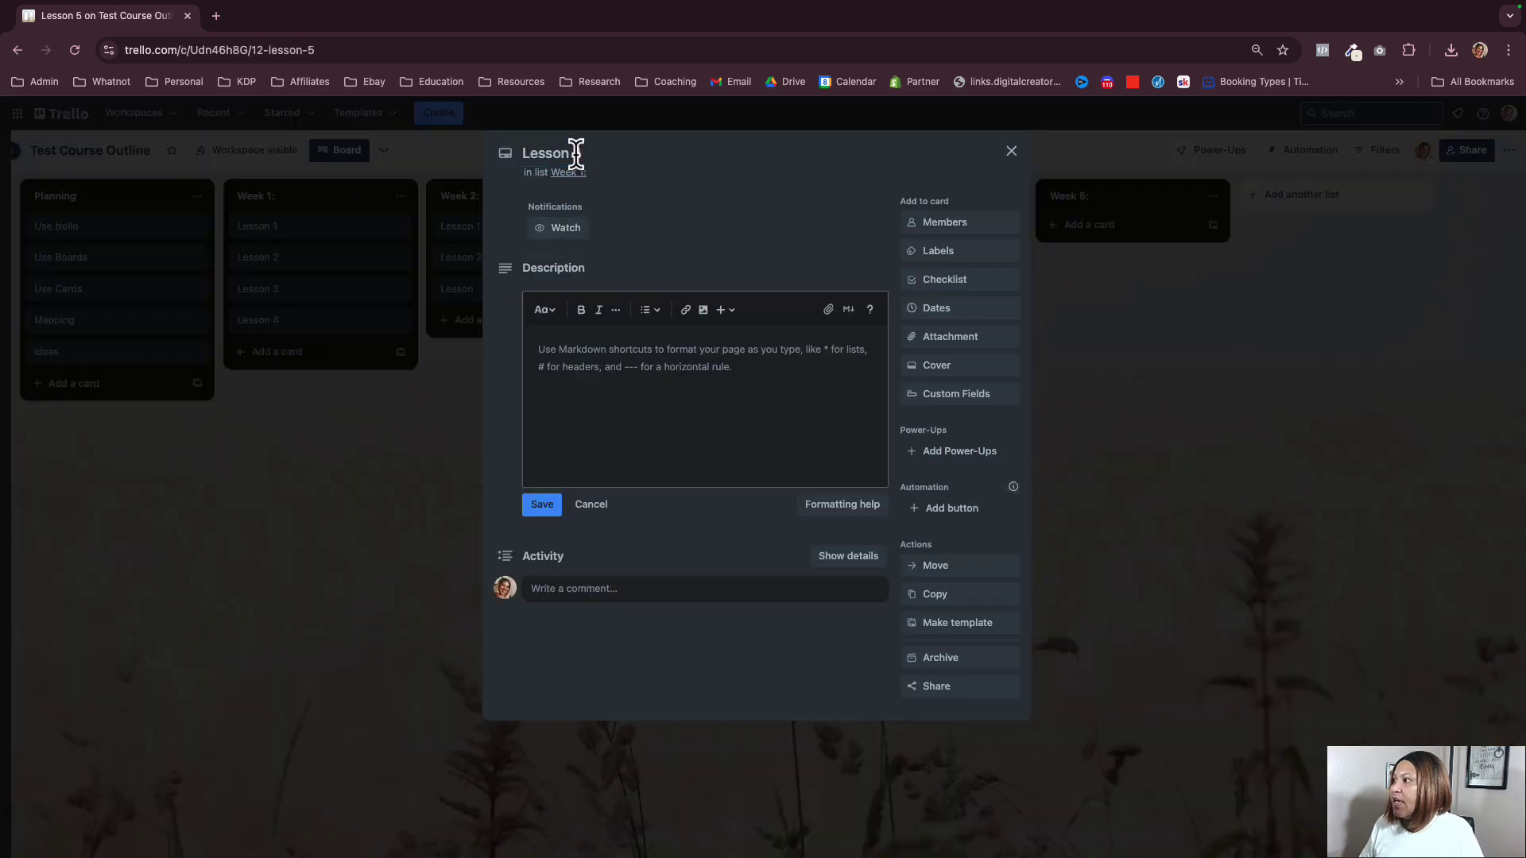
pyautogui.click(270, 343)
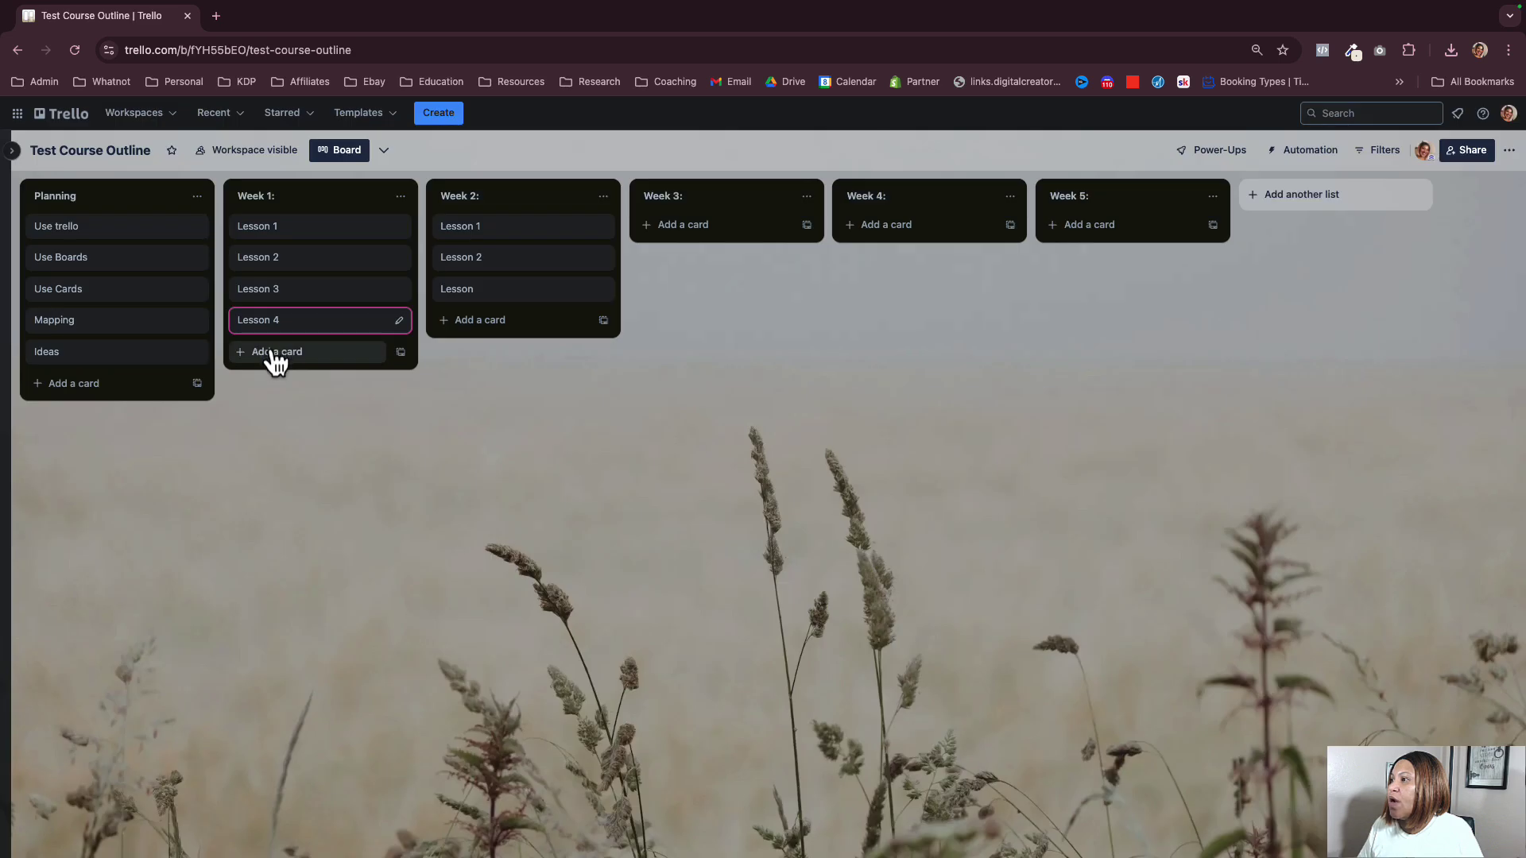
# - Add a "Lesson 5" card below "Lesson 4" at the end of the Week 1 list
pyautogui.click(274, 351)
pyautogui.write('Lesson')
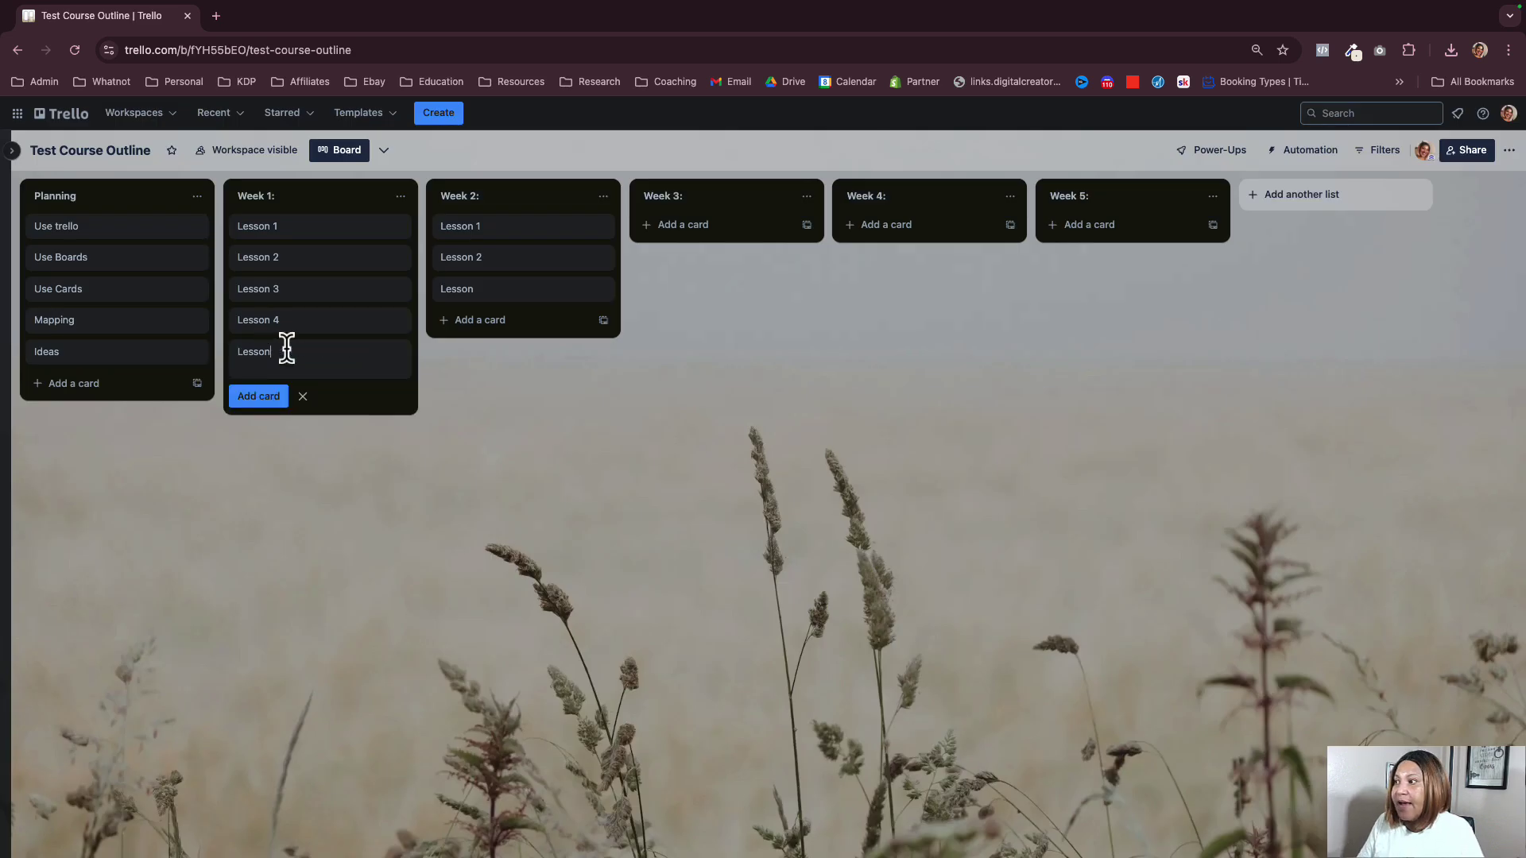
pyautogui.write(' 5')
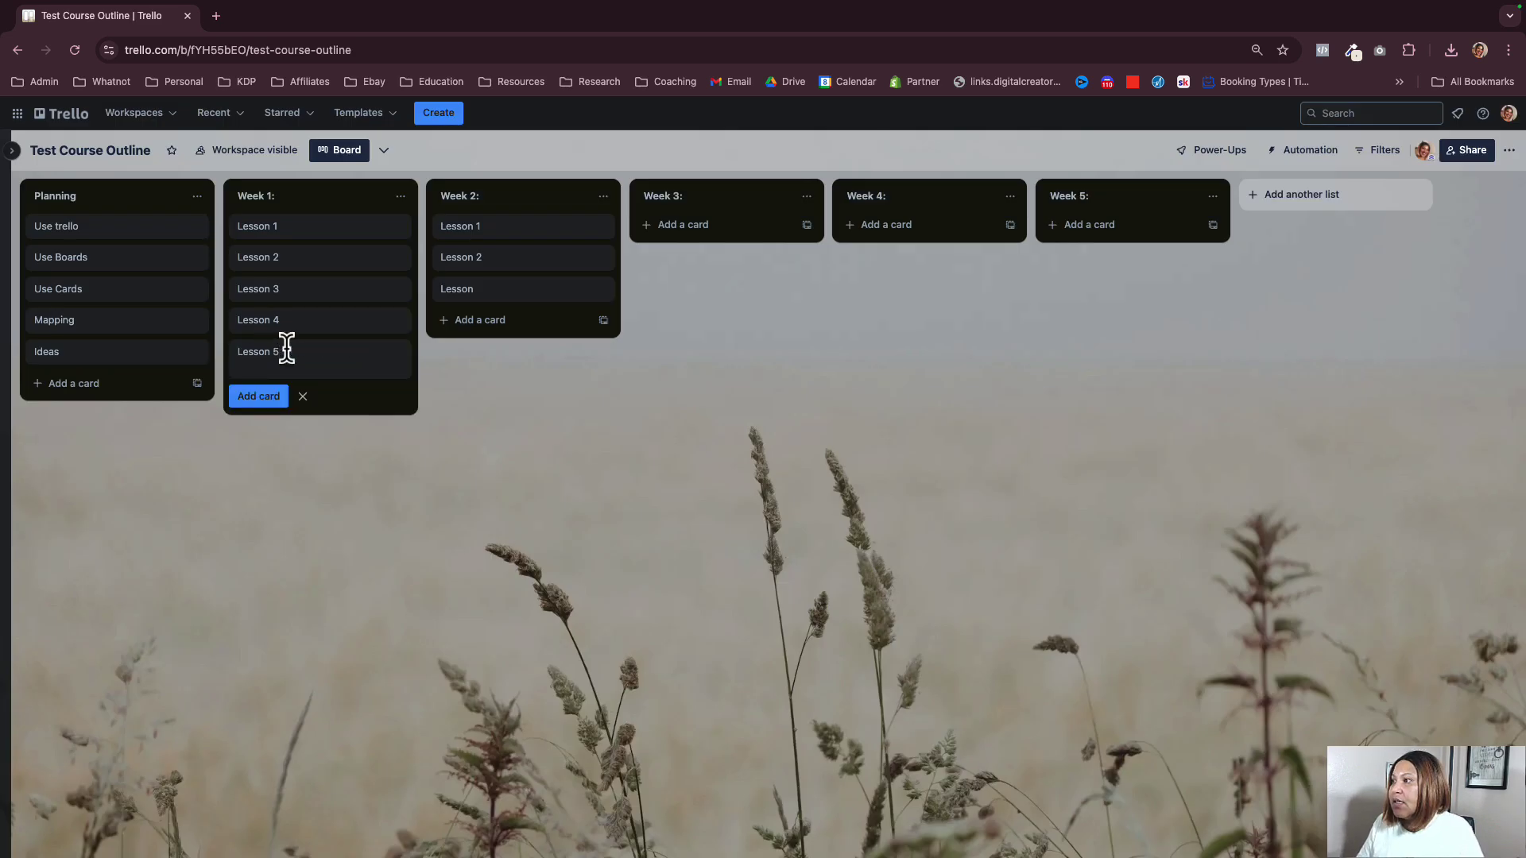
pyautogui.press('Return')
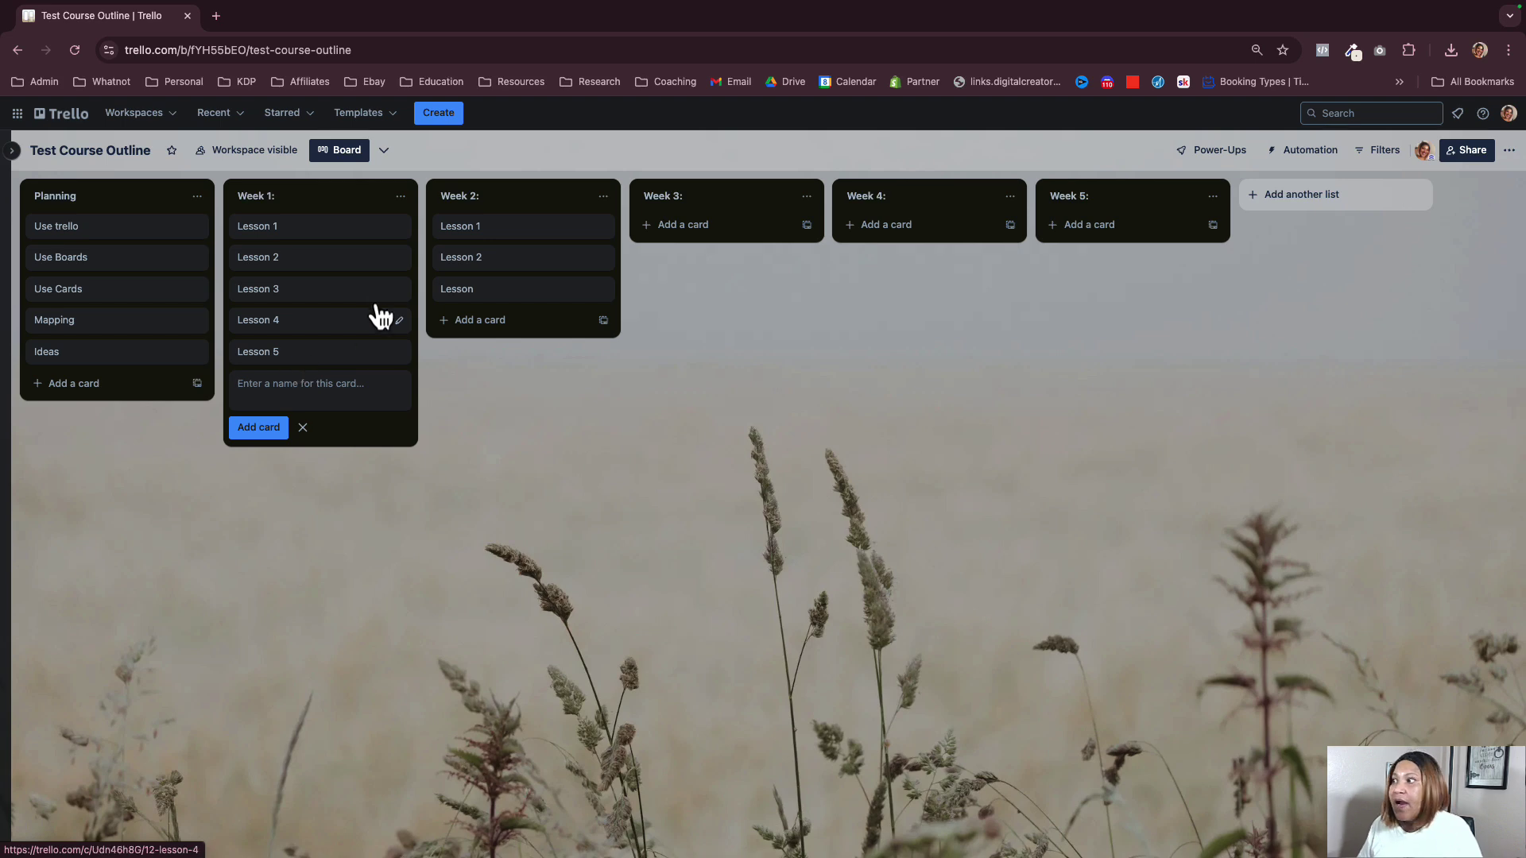
# - Rename the first card in the Week 1 list as "Lesson 1: Welcome to Week 1" and close it
pyautogui.click(280, 237)
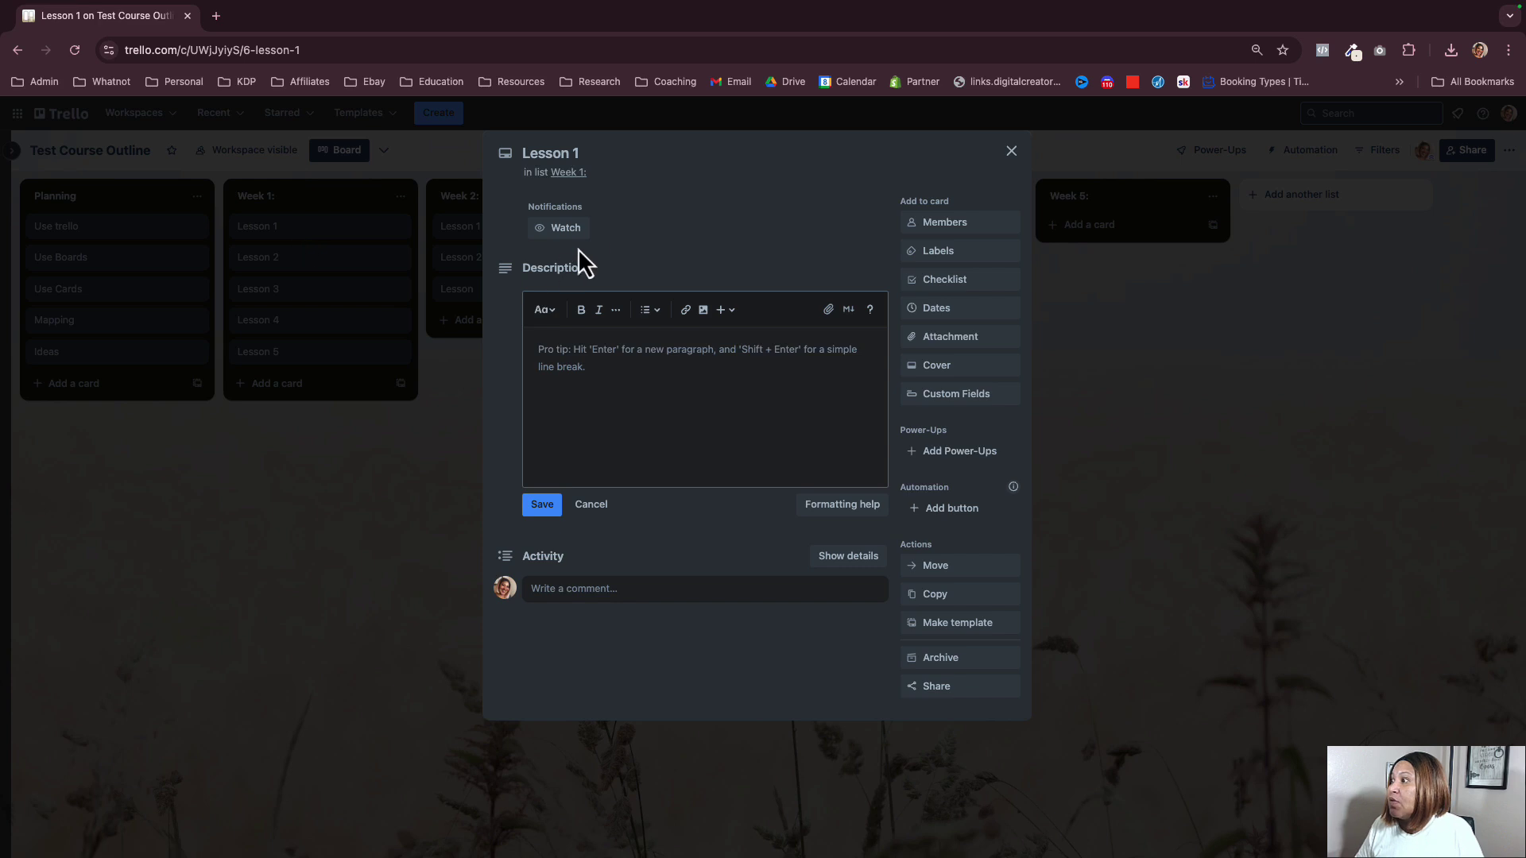
pyautogui.click(595, 154)
pyautogui.write(':')
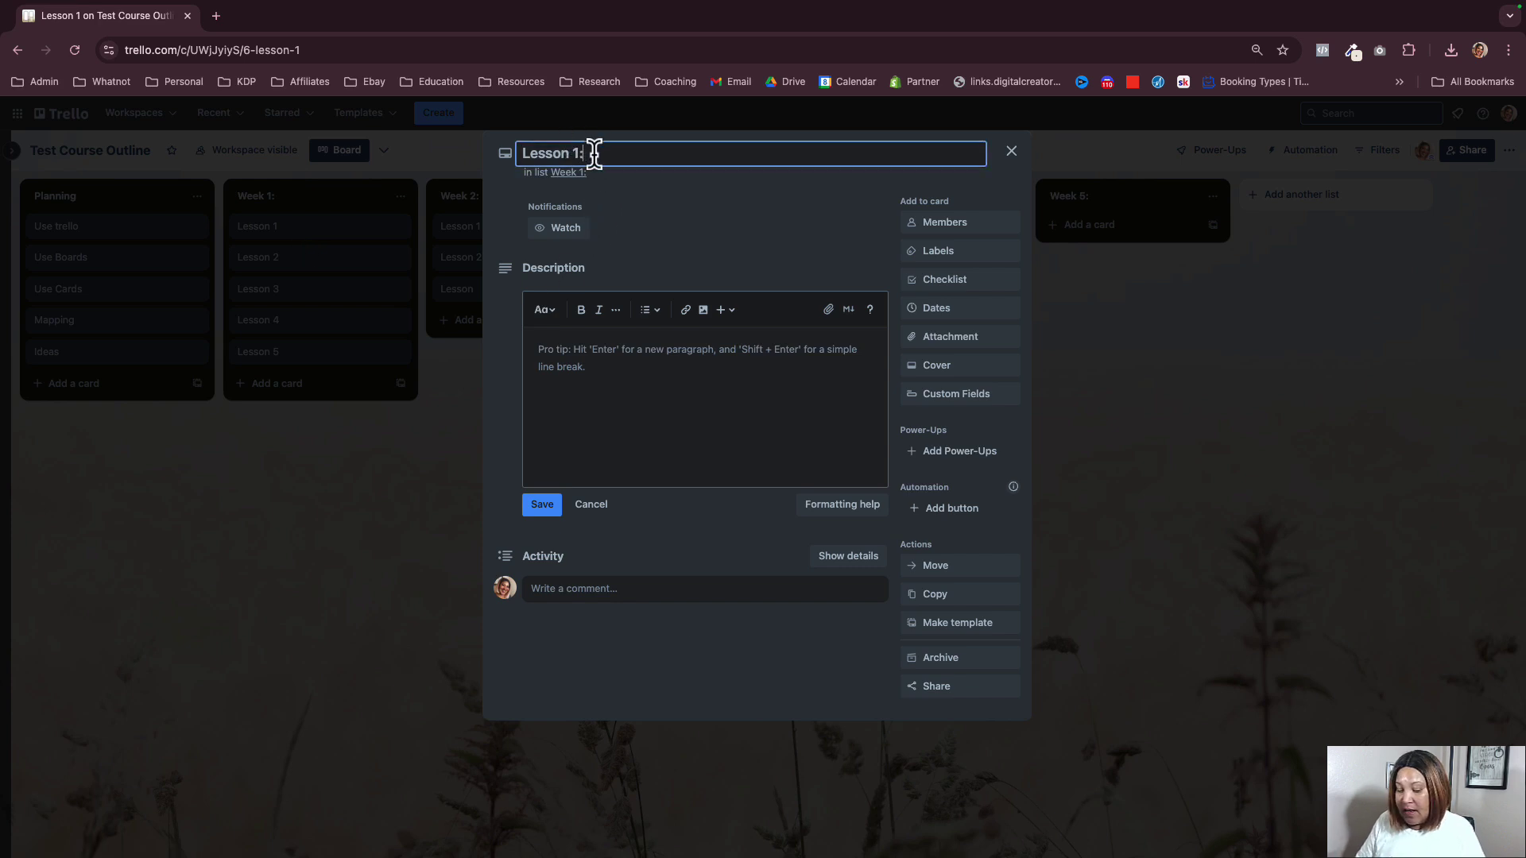
pyautogui.write(' Welcome')
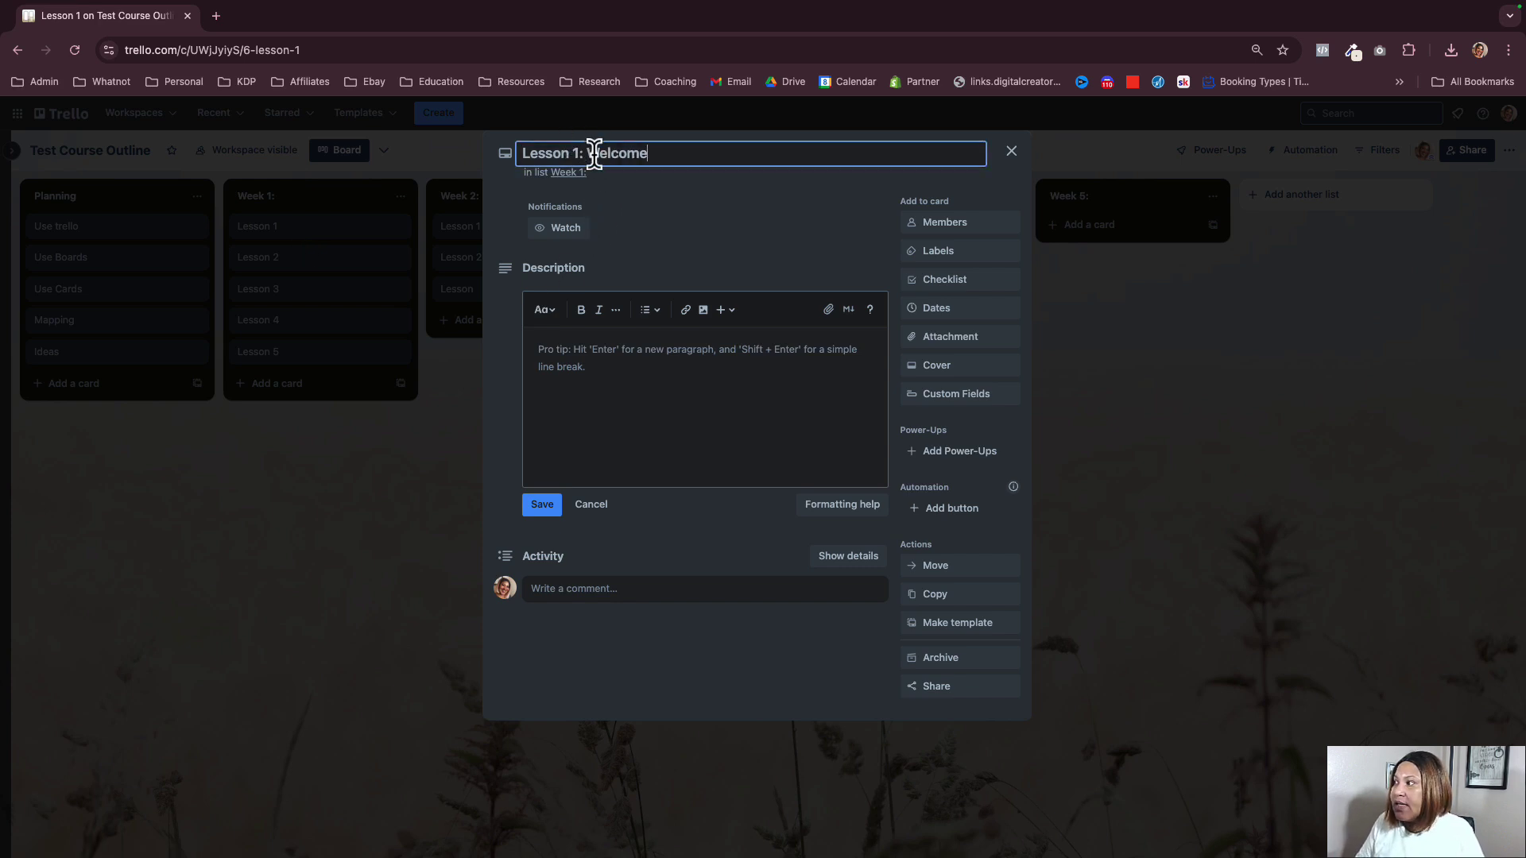
pyautogui.write(' to Week 1')
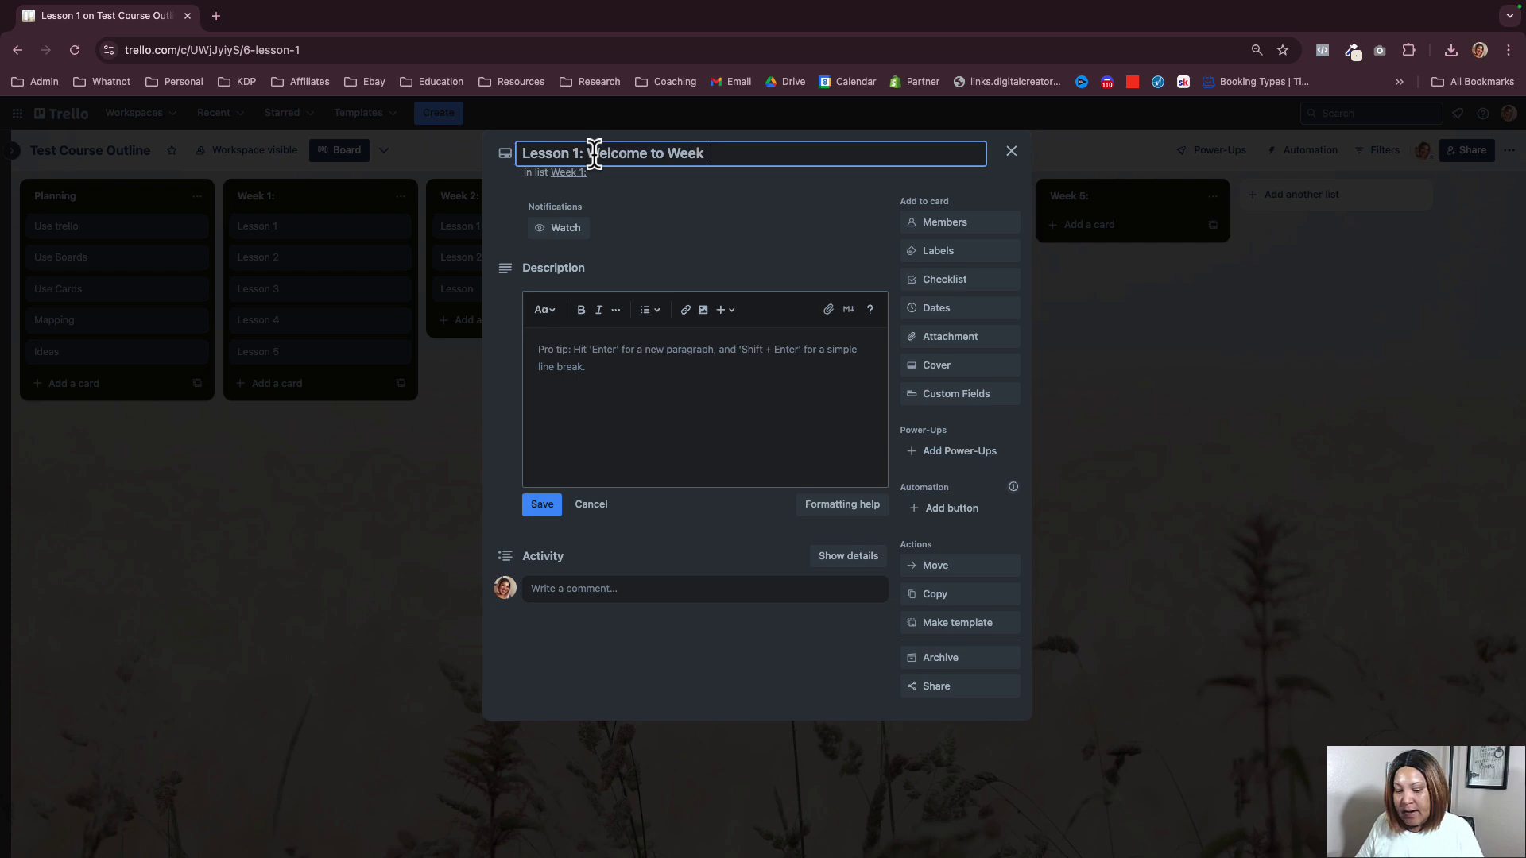
pyautogui.press('Return')
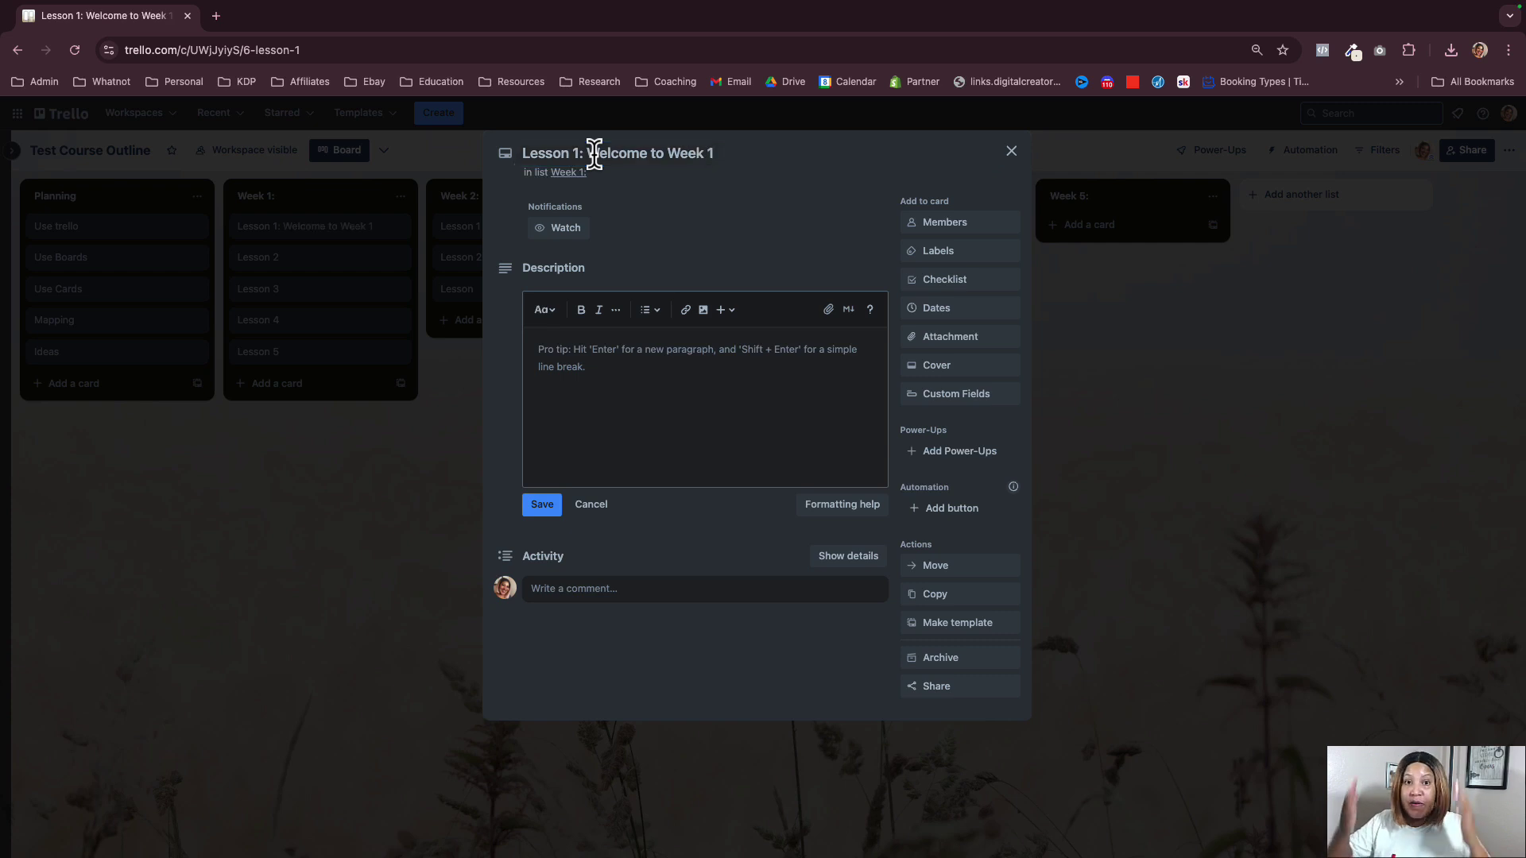
pyautogui.click(331, 280)
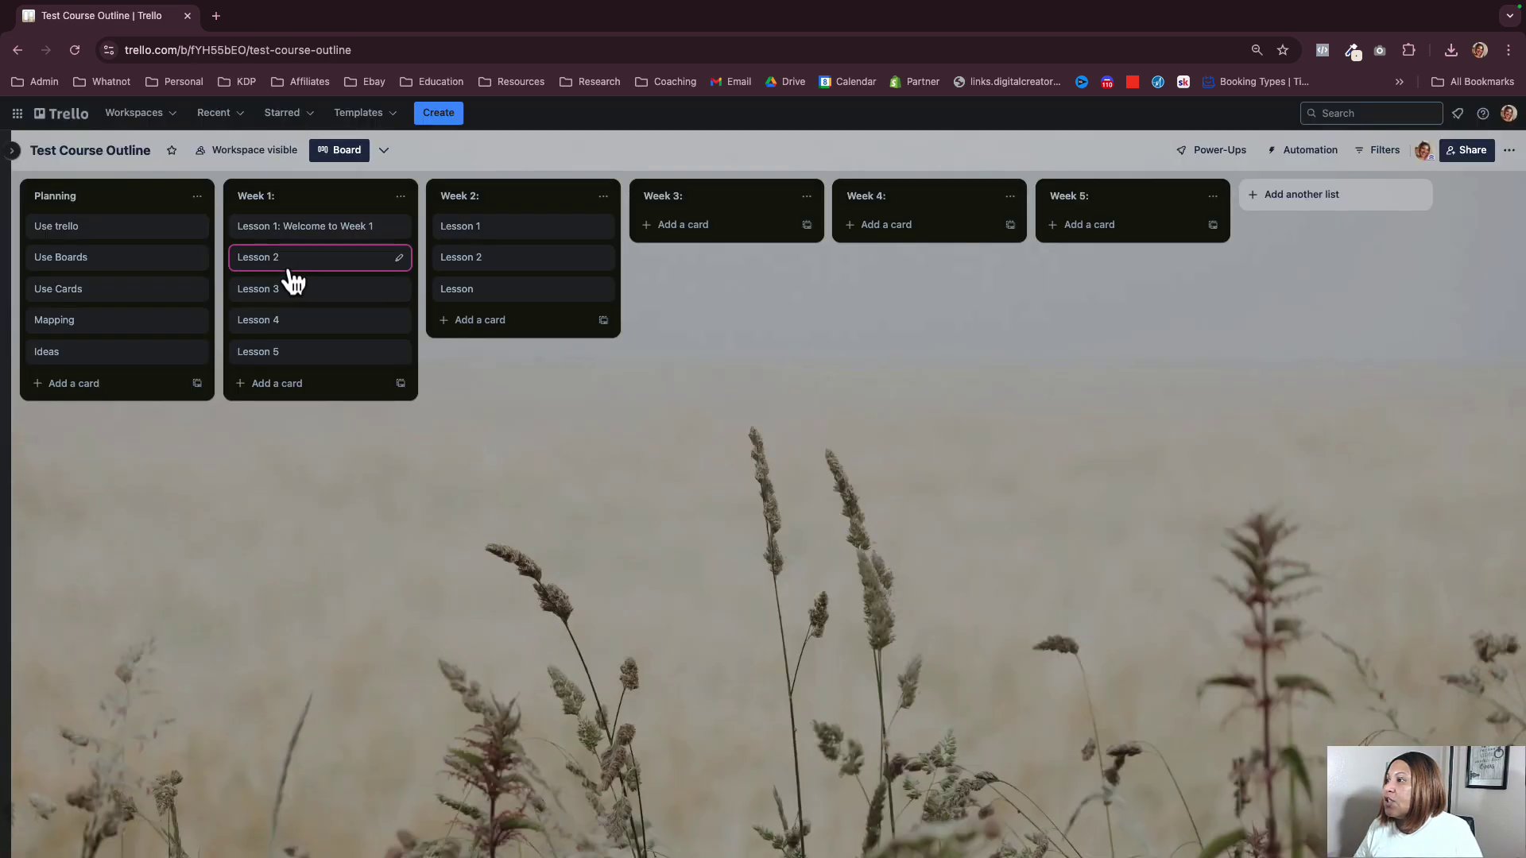
# - Rename the "Lesson 2" card in the Week 1 list as "Lesson 2: Using trello"
pyautogui.click(286, 266)
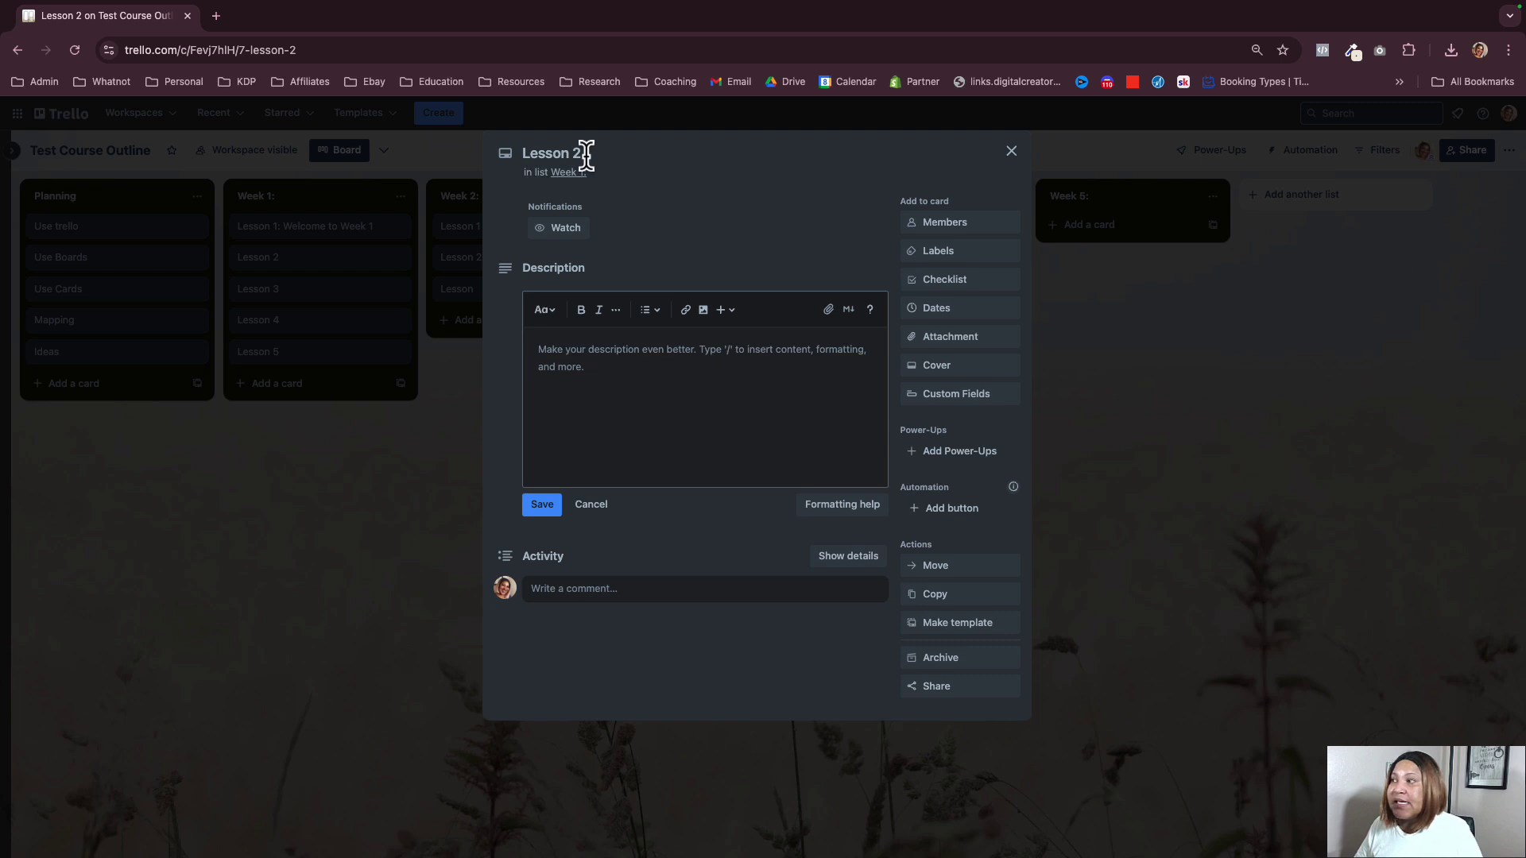
pyautogui.click(586, 156)
pyautogui.write(':')
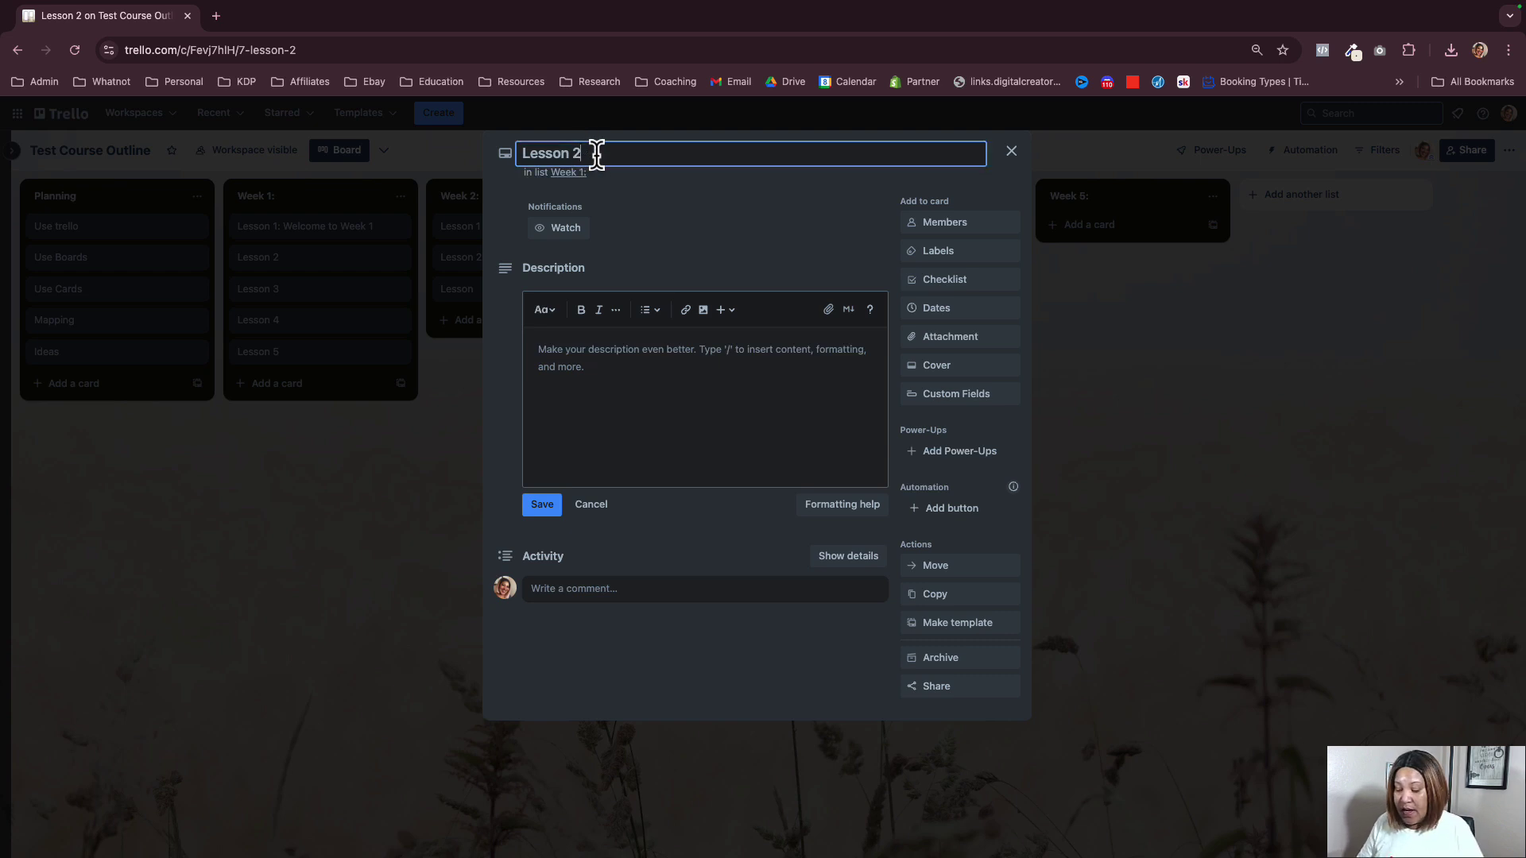
pyautogui.write(' Using tr')
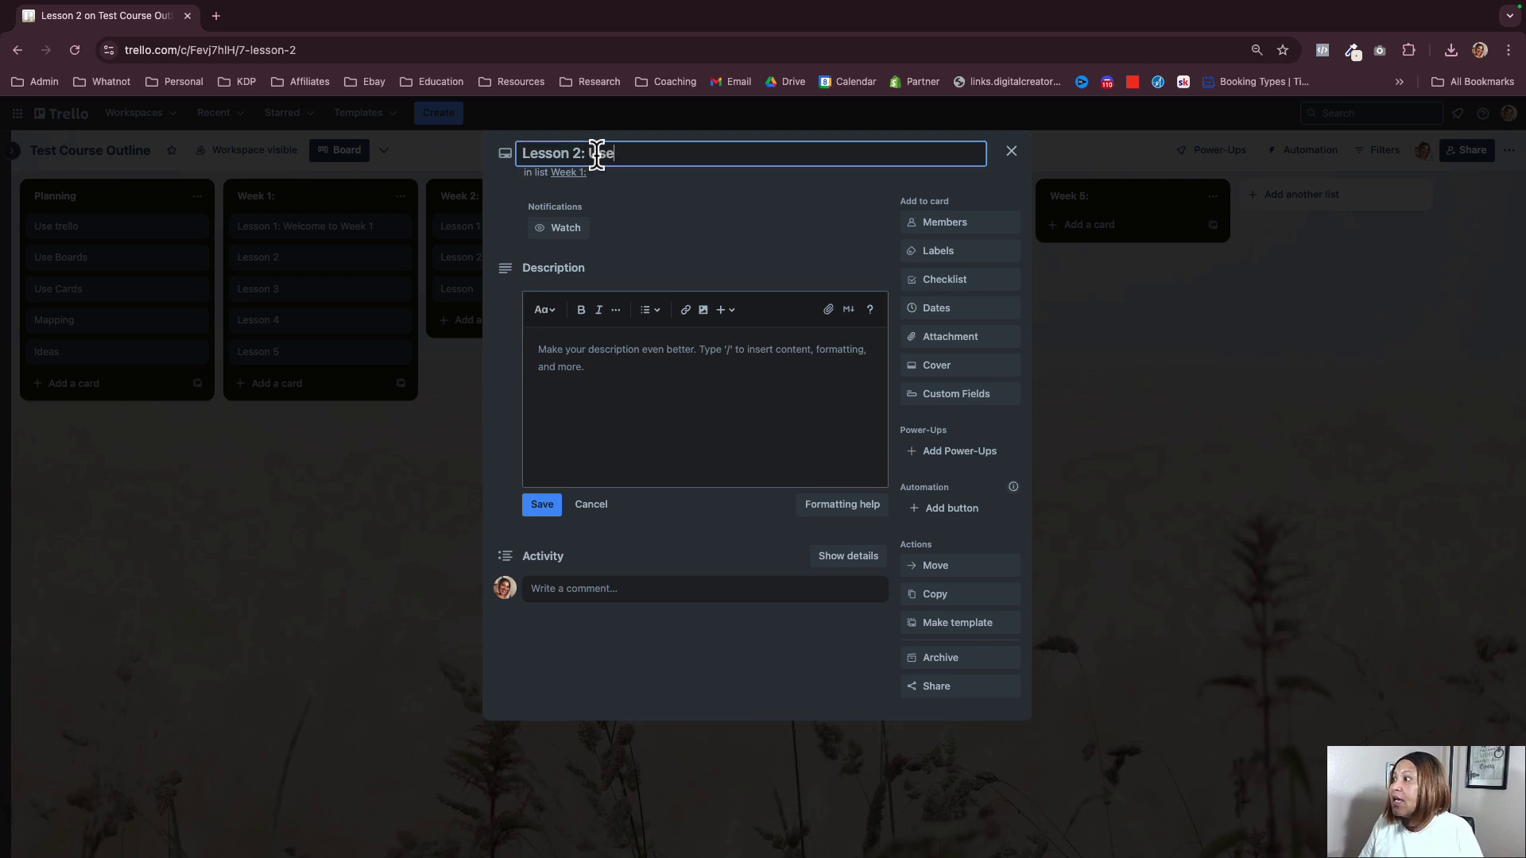
pyautogui.write('ello')
pyautogui.press('Return')
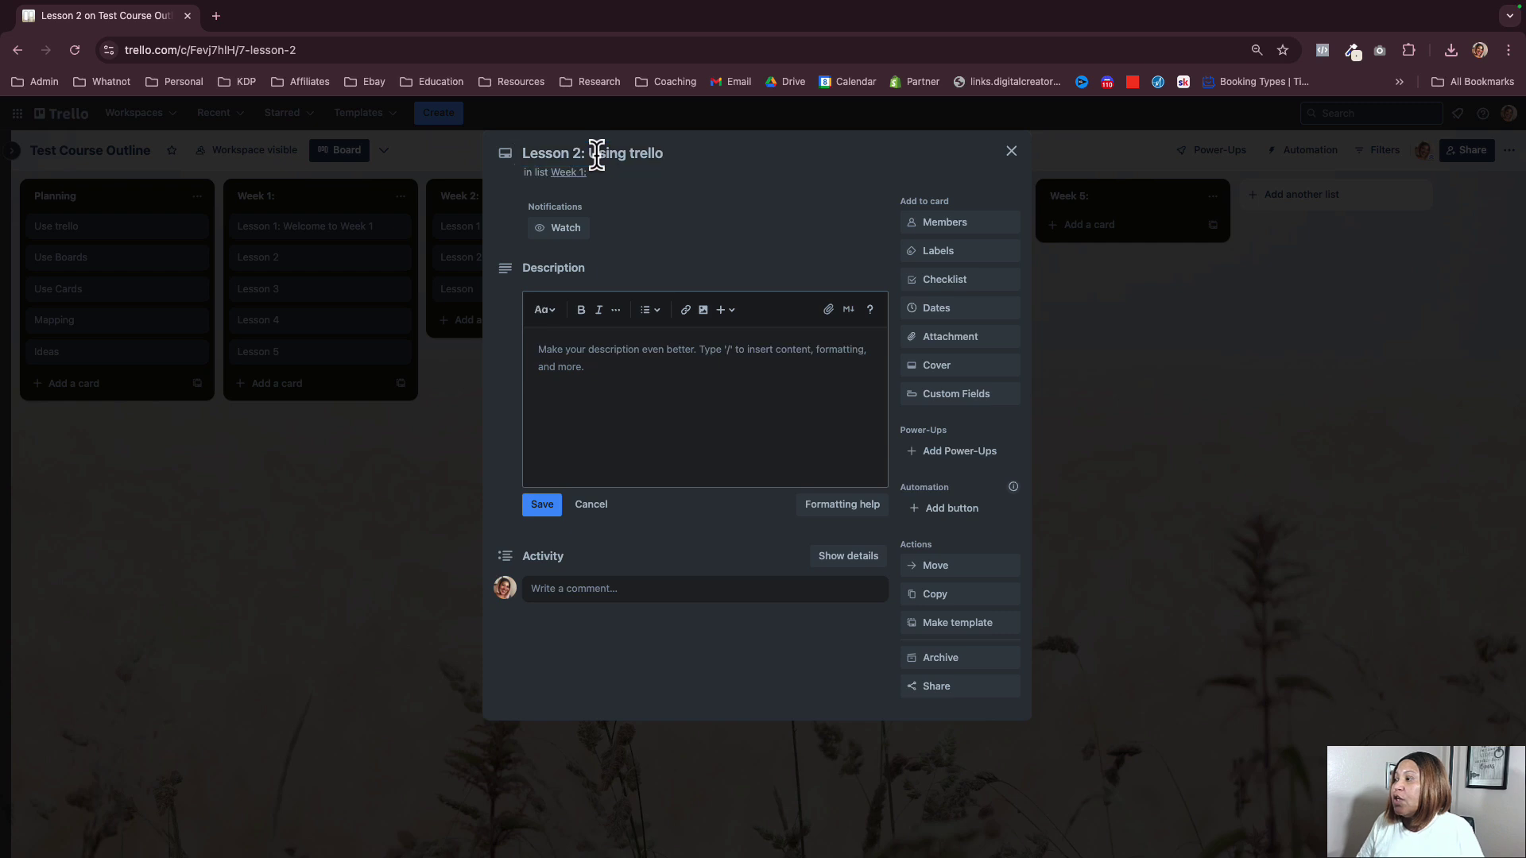
# - Write a bulleted description with "Signing" and "Setting up" in the Lesson 2 card, then close the card
pyautogui.click(631, 339)
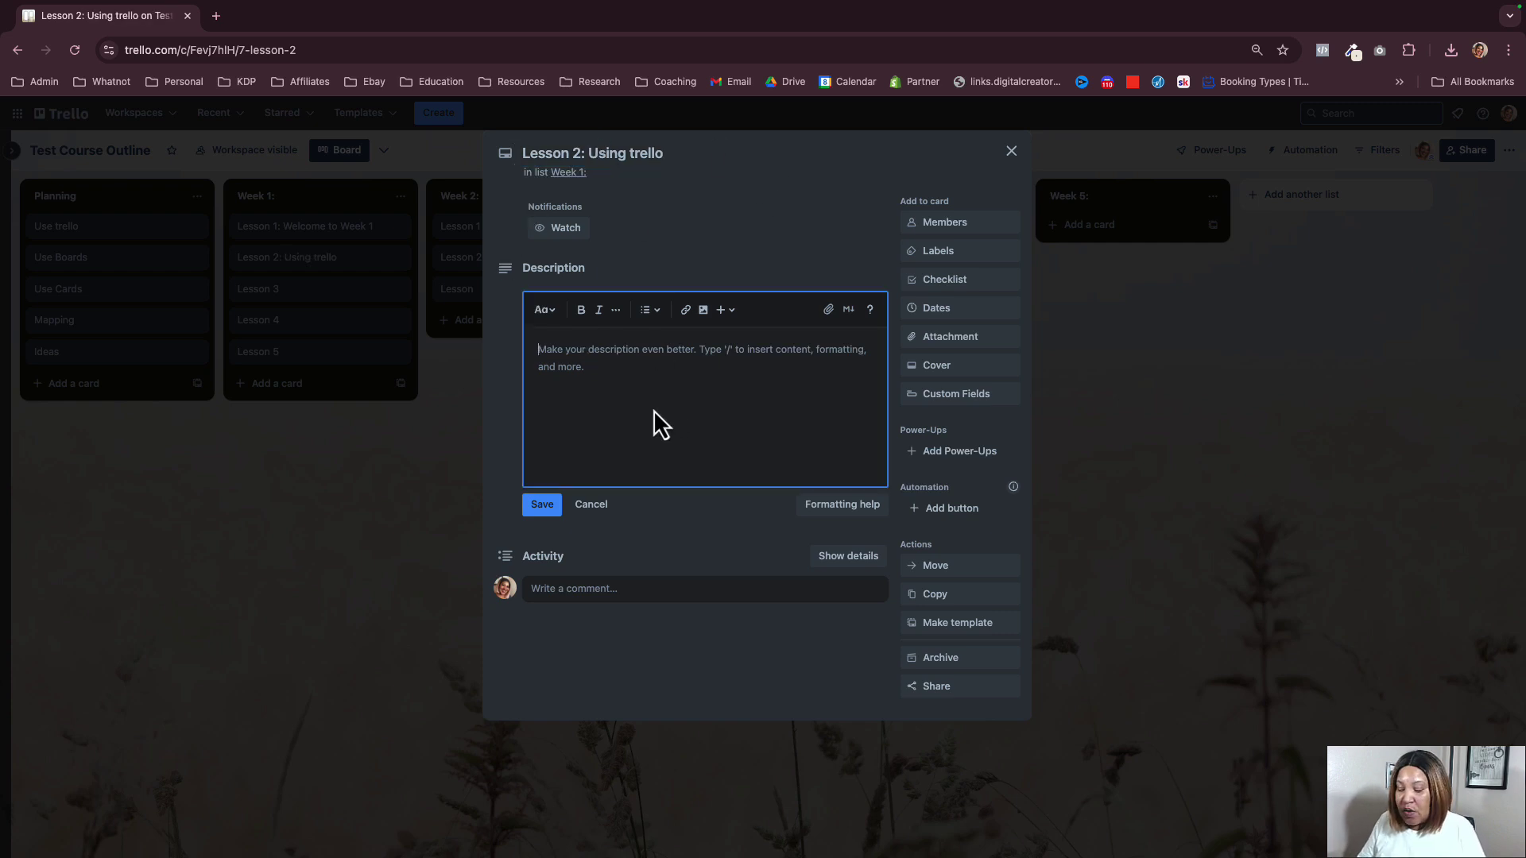
pyautogui.write('- ')
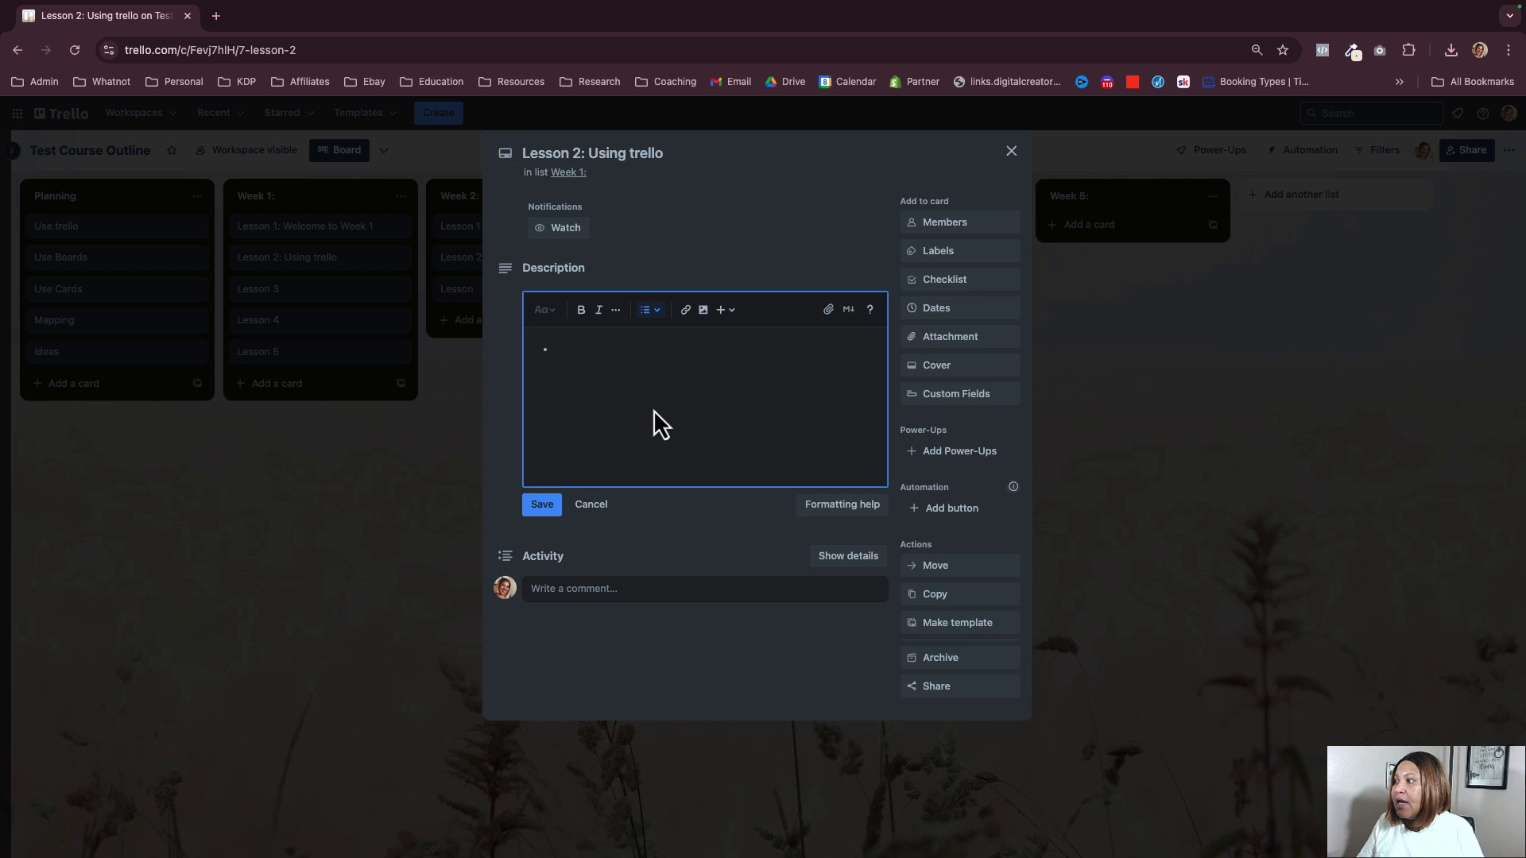
pyautogui.write('Signing')
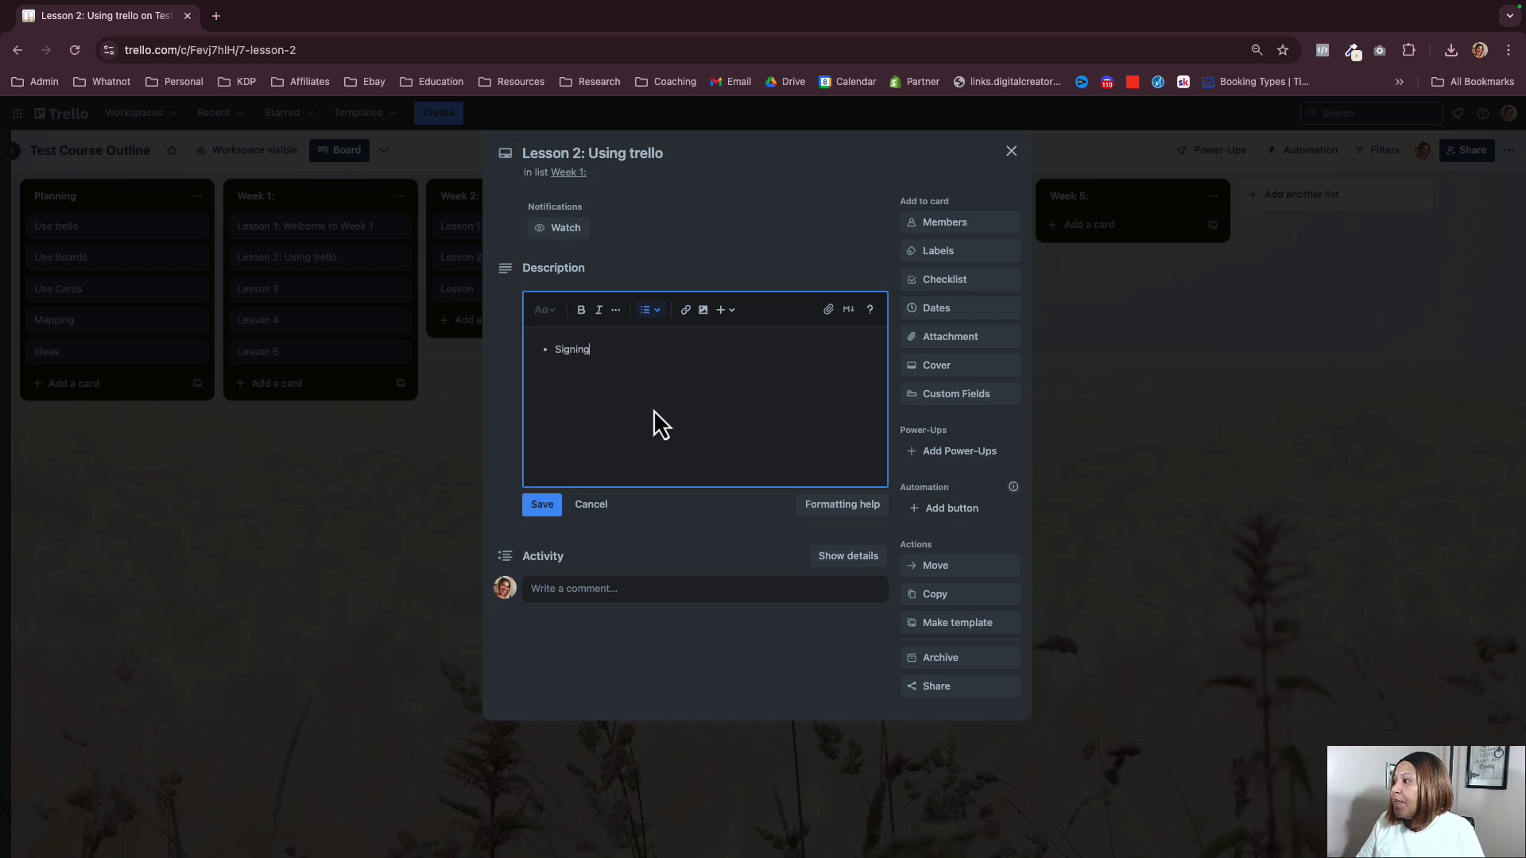
pyautogui.press('Return')
pyautogui.write('Setting up')
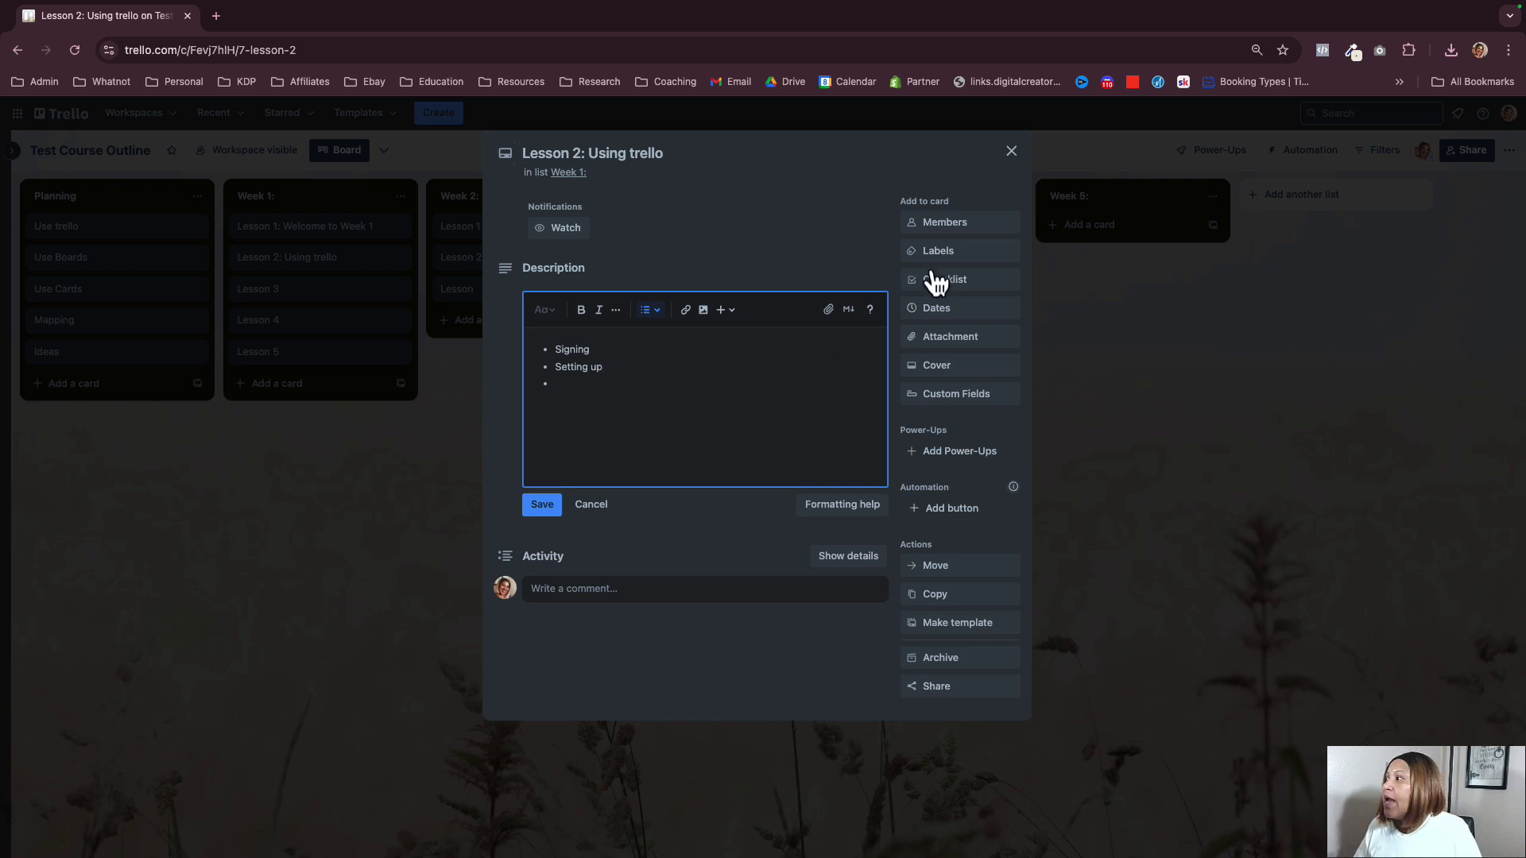
pyautogui.click(1012, 152)
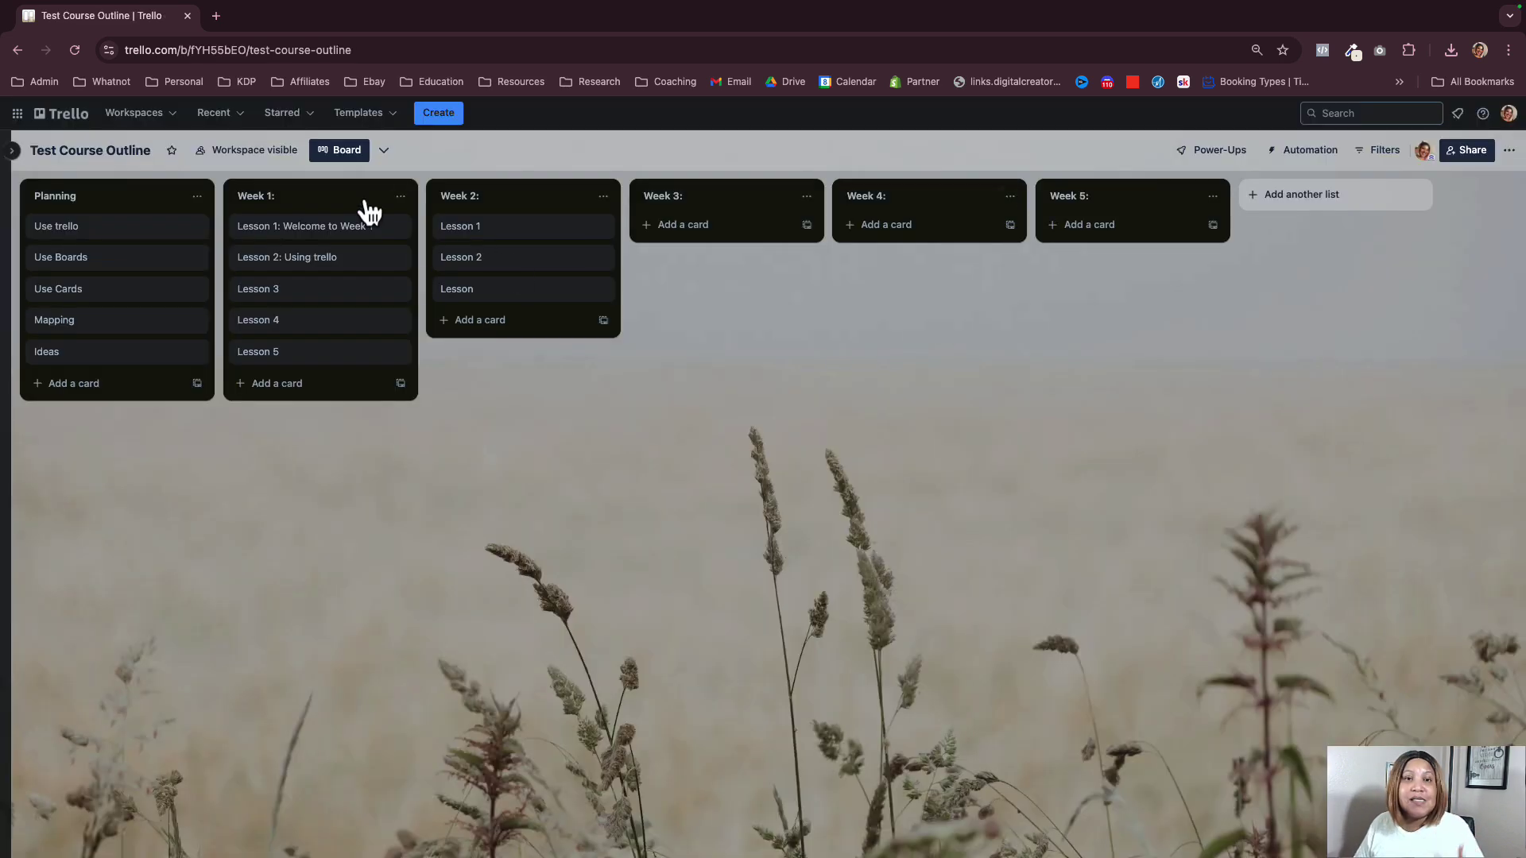
# - Reopen the "Lesson 2: Using trello" card, save its unsaved bulleted description and close the card
pyautogui.click(326, 263)
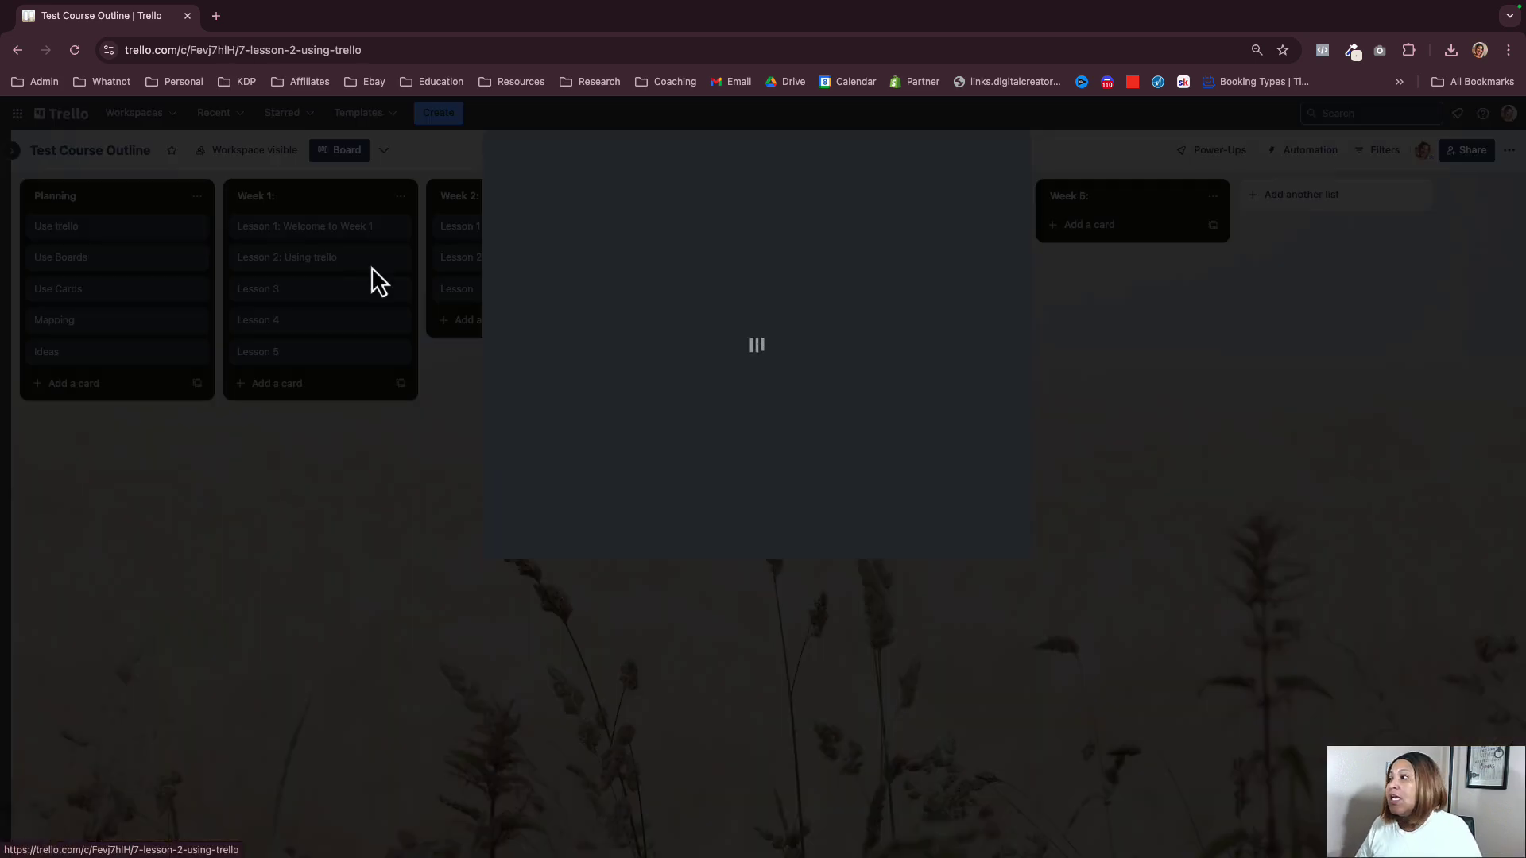
pyautogui.moveTo(571, 350); pyautogui.dragTo(596, 390)
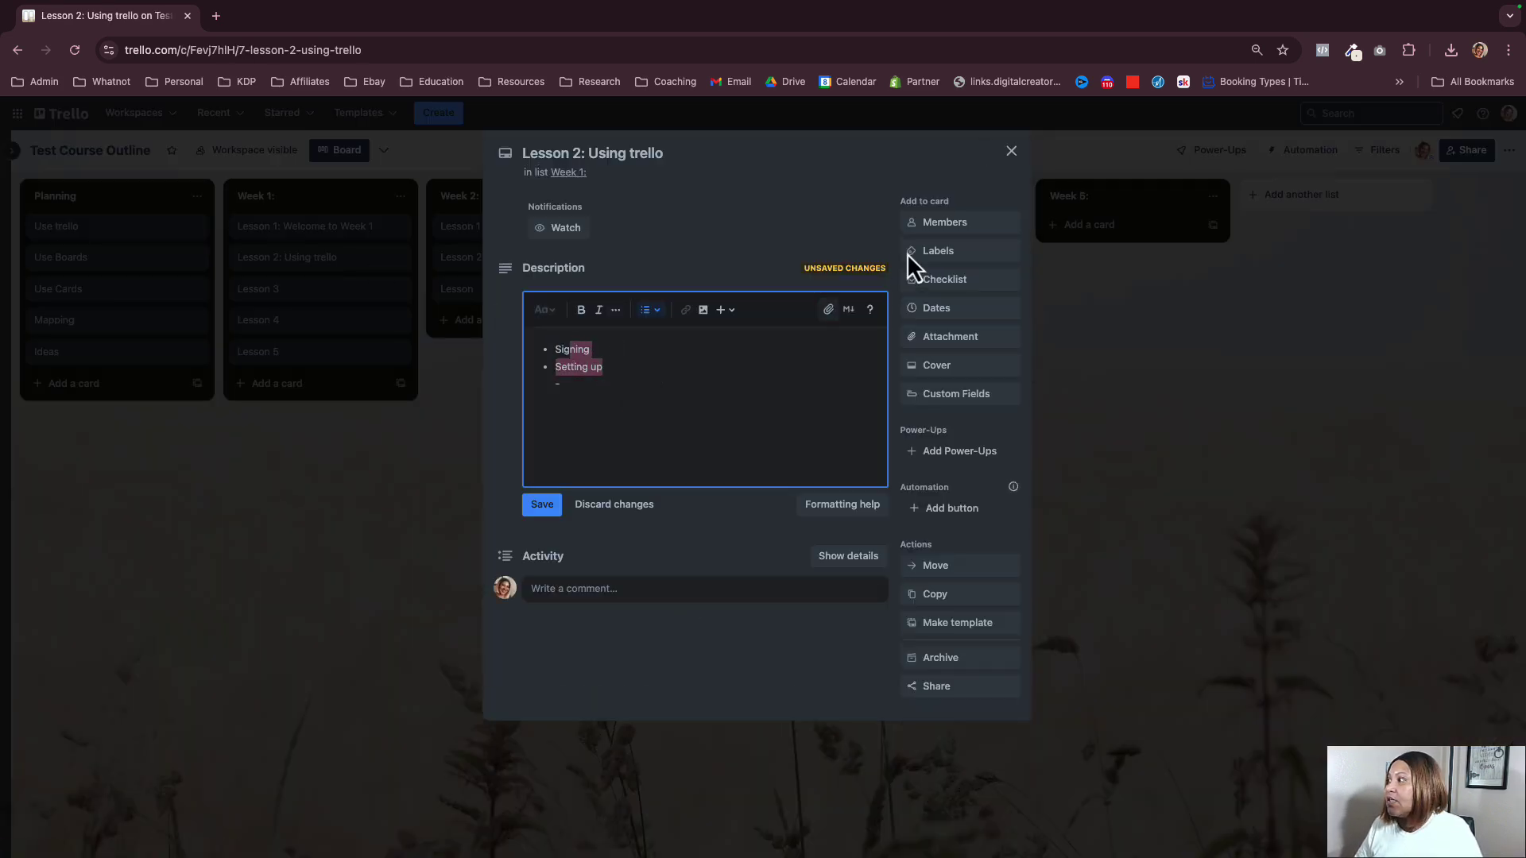
pyautogui.click(551, 505)
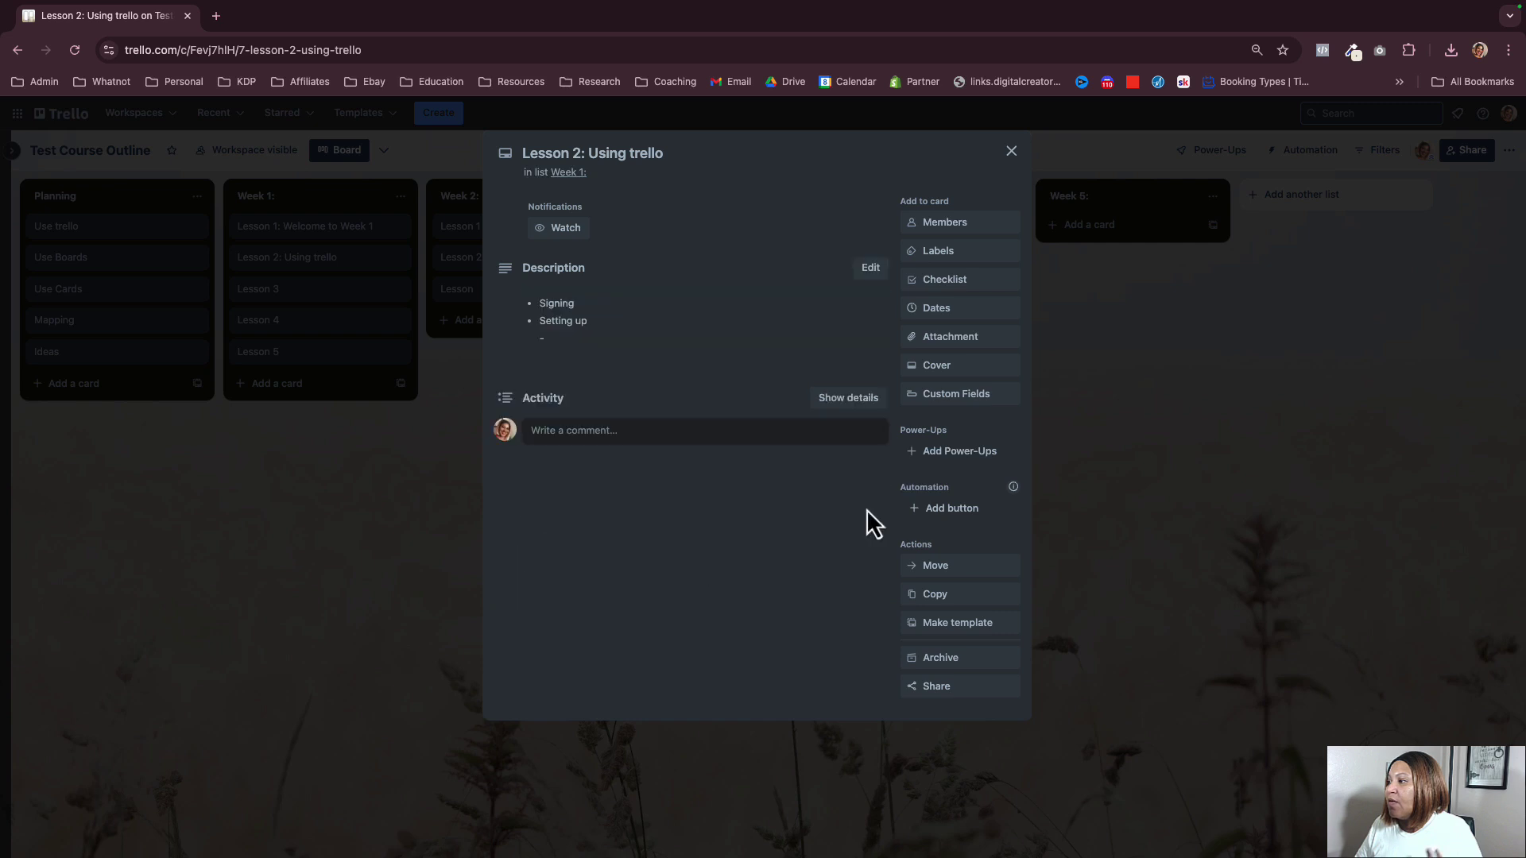
pyautogui.click(1011, 151)
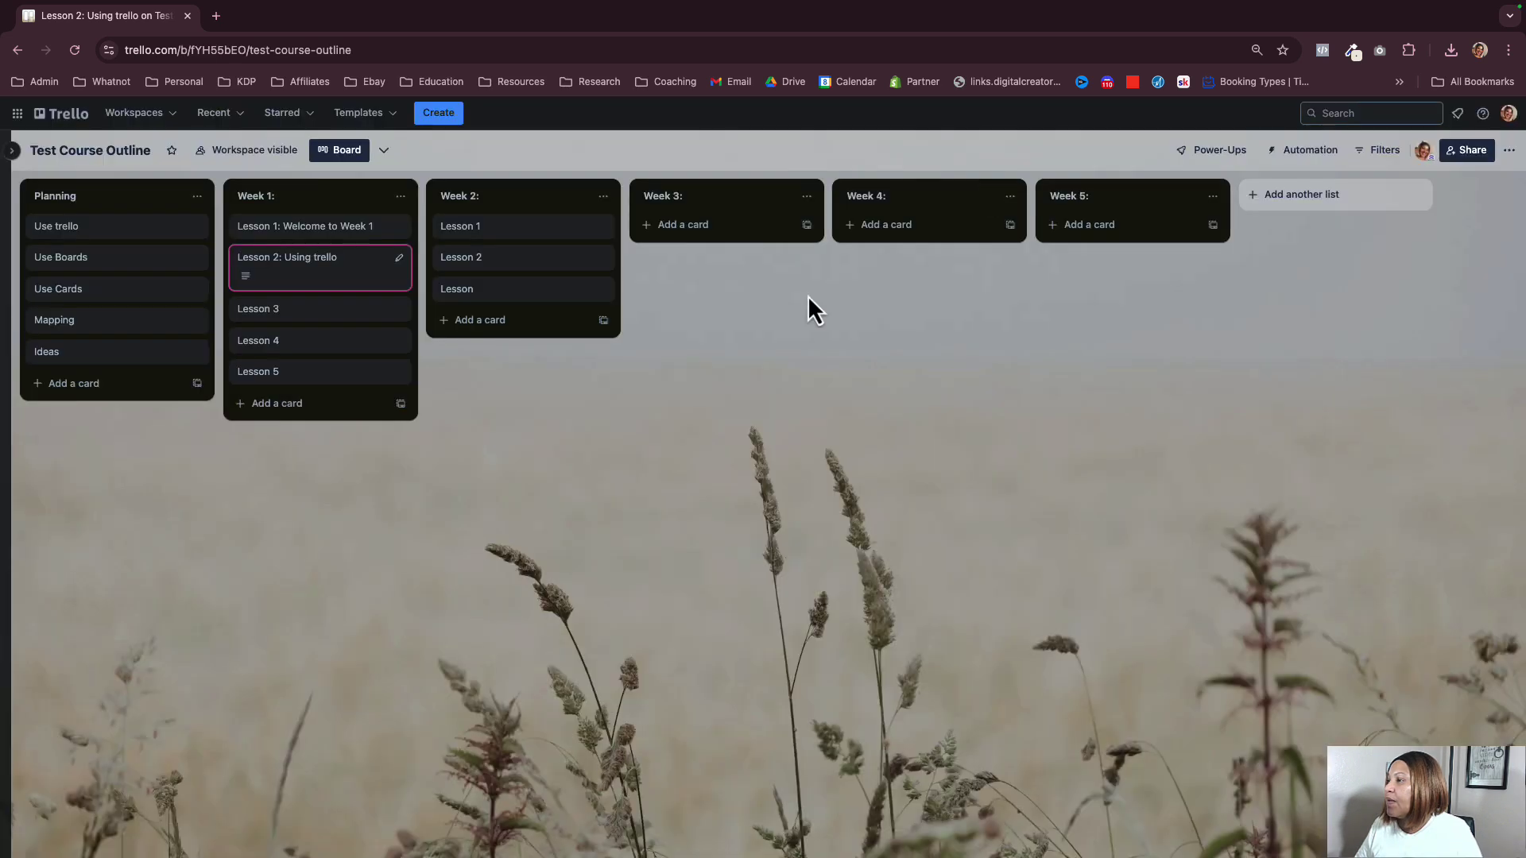
# - Remove the stray dash below "Setting up" from the "Lesson 2: Using trello" card's description and save it
pyautogui.click(289, 275)
pyautogui.click(551, 360)
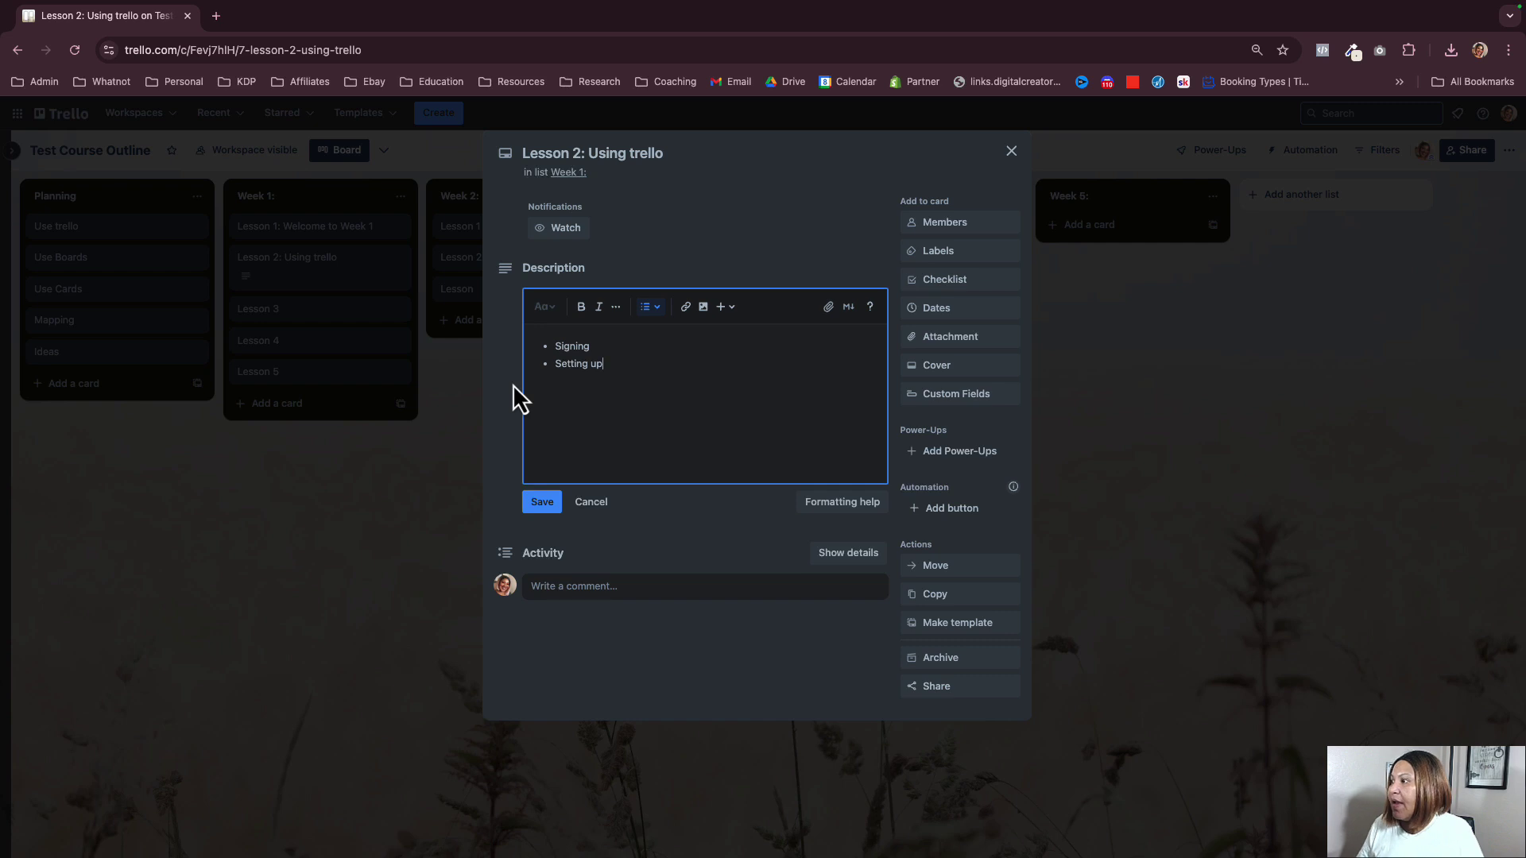
pyautogui.hotkey('ctrl', 'Return')
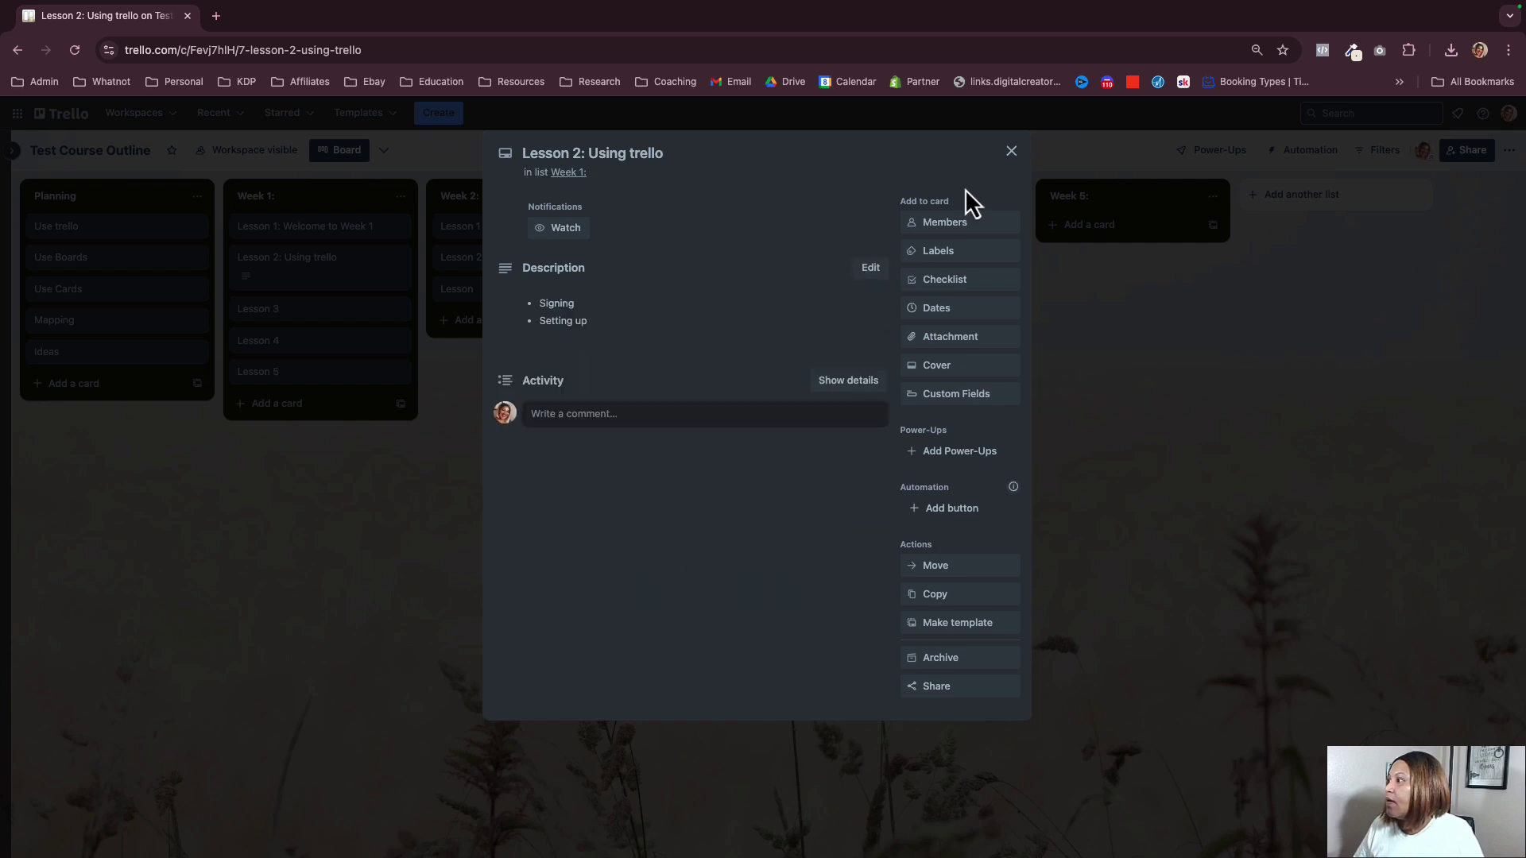
# - Close the Lesson 2 card and rename the Week 1 list as "Week 1: Introductions"
pyautogui.click(1011, 151)
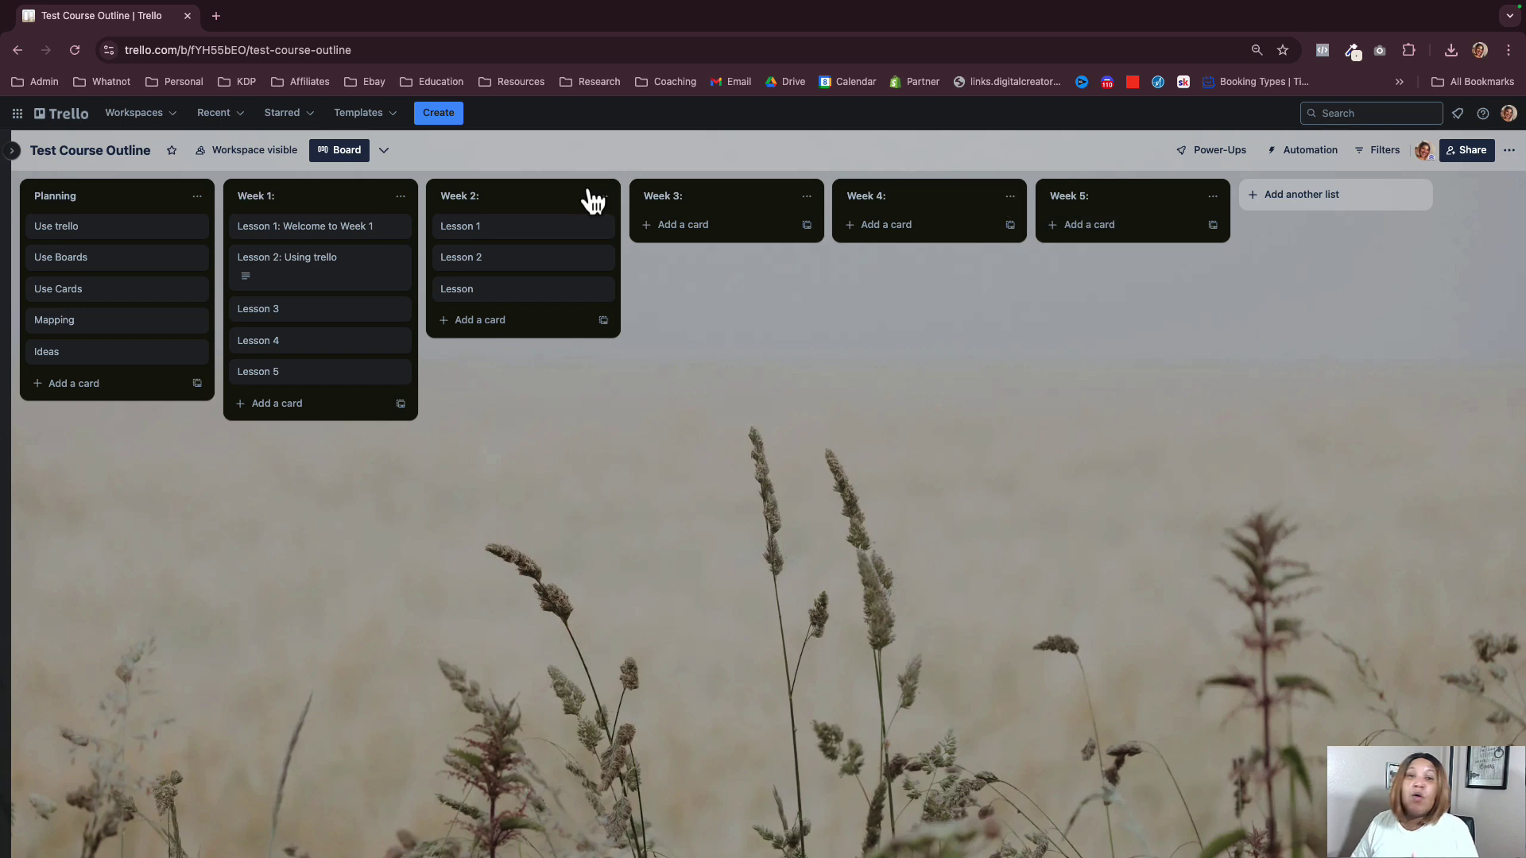
pyautogui.click(329, 199)
pyautogui.click(329, 197)
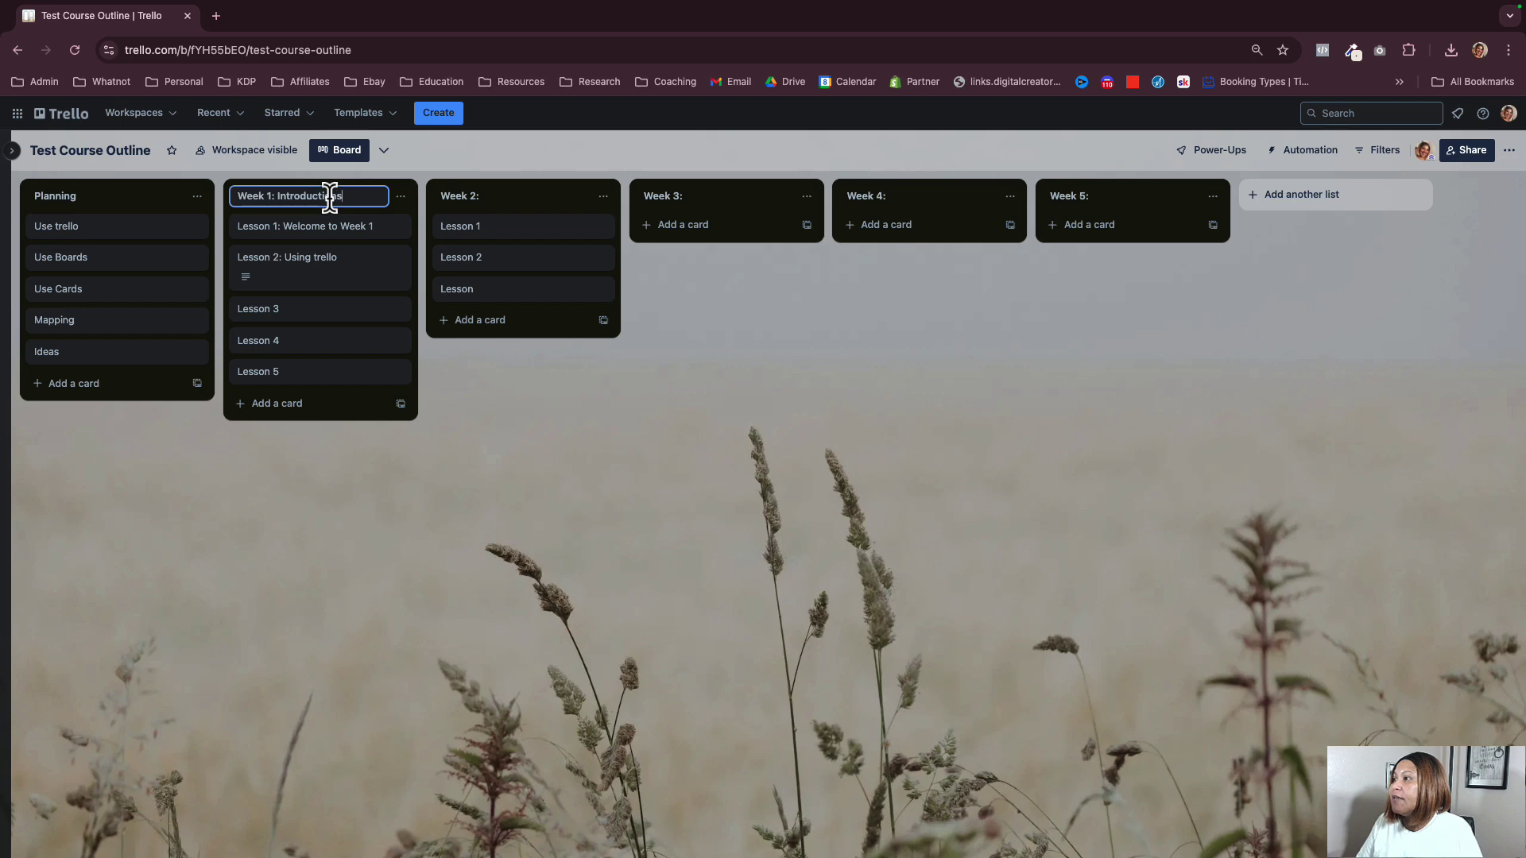
pyautogui.write('Introductions')
pyautogui.press('Return')
# - Rename the next two weekly lists as "Week 2: Planning" and "Week 3: Designing"
pyautogui.click(501, 197)
pyautogui.click(501, 197)
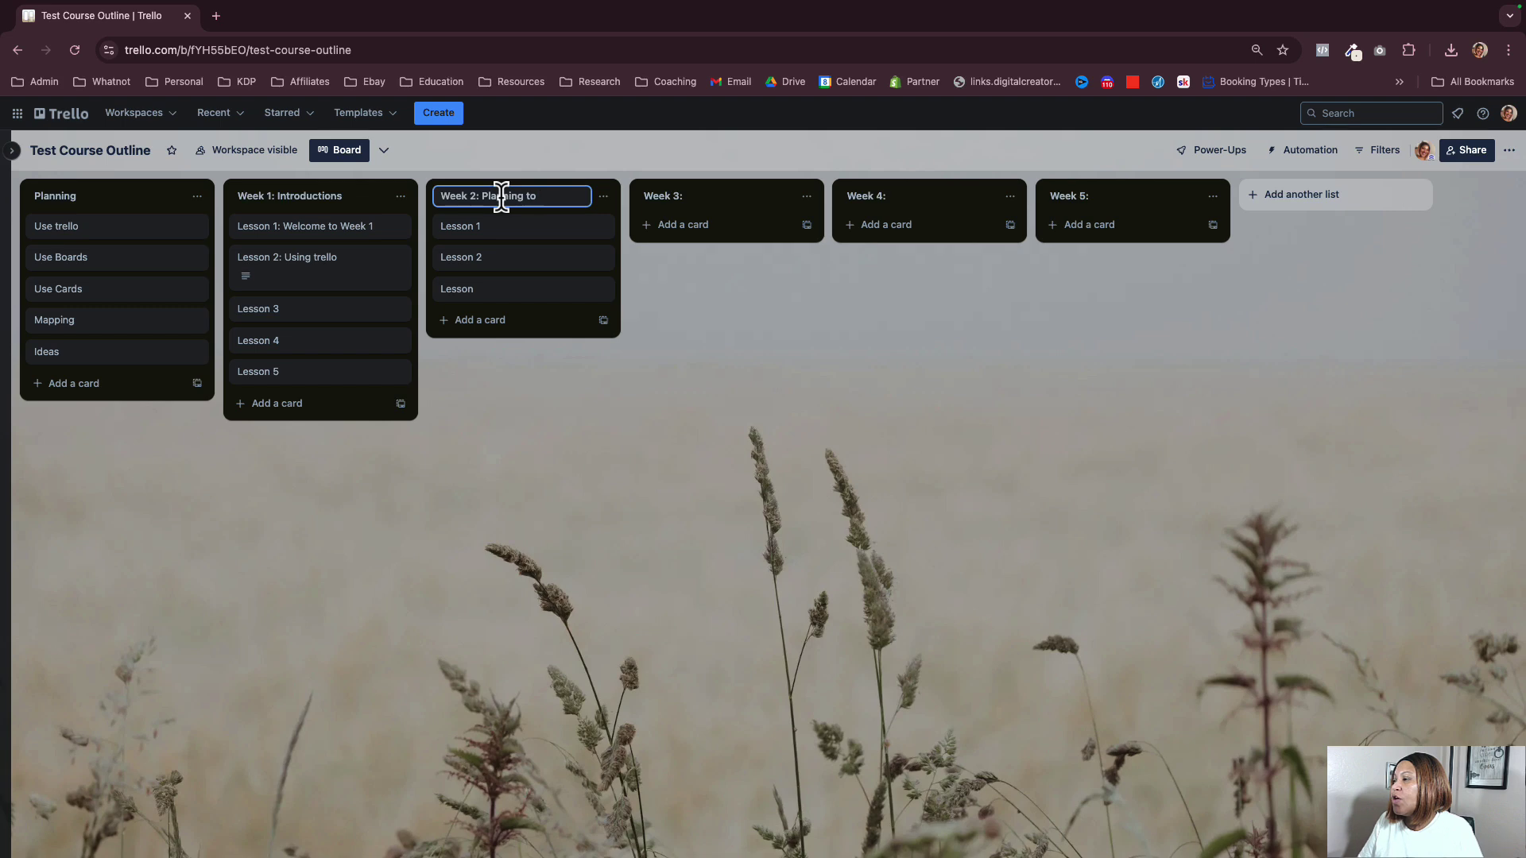
pyautogui.press('Return')
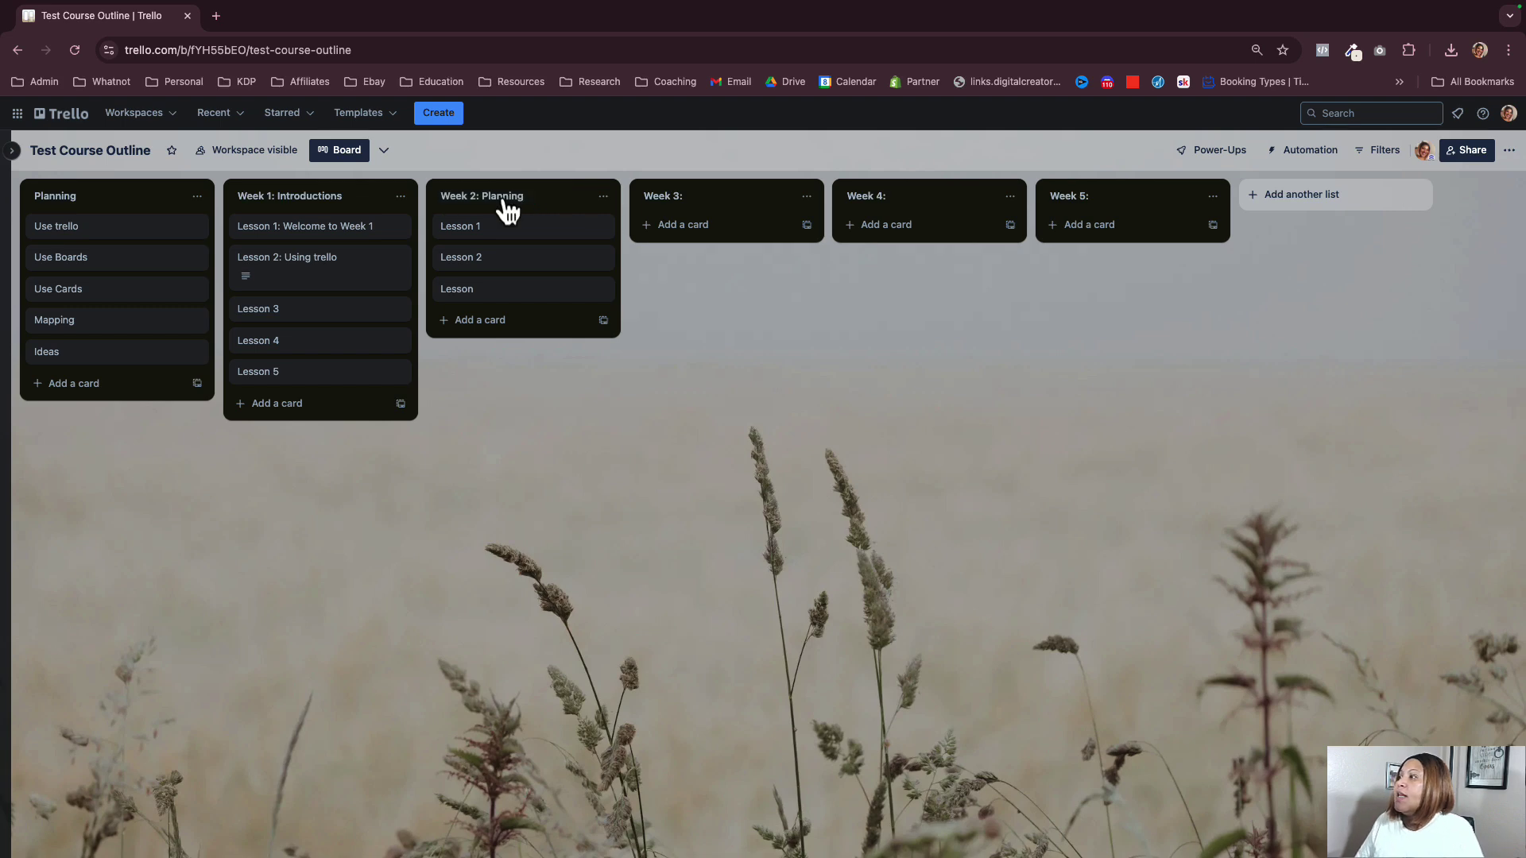
pyautogui.click(717, 199)
pyautogui.click(717, 199)
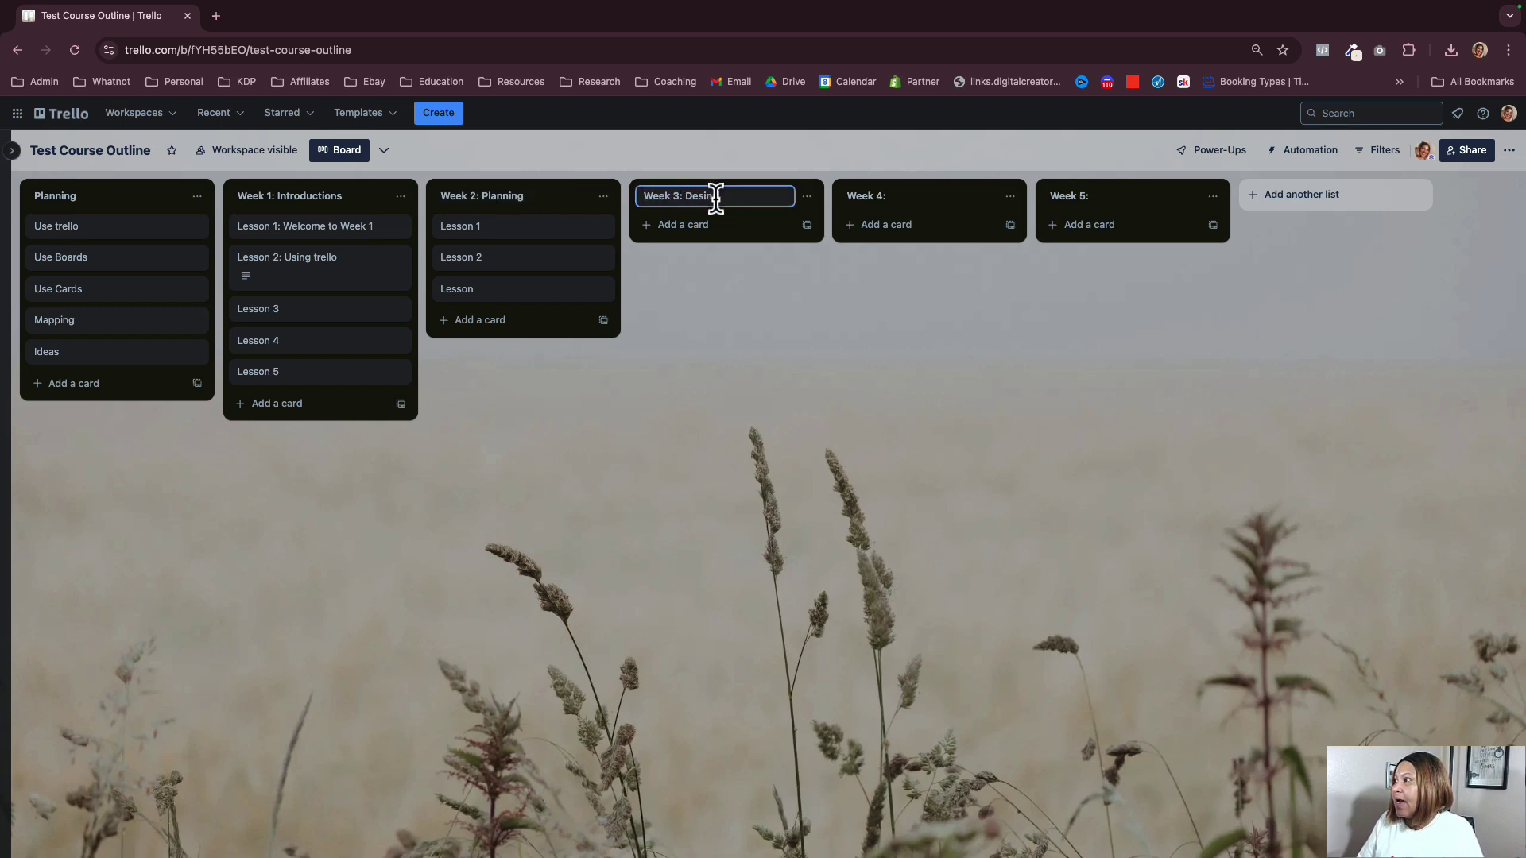
pyautogui.press('Return')
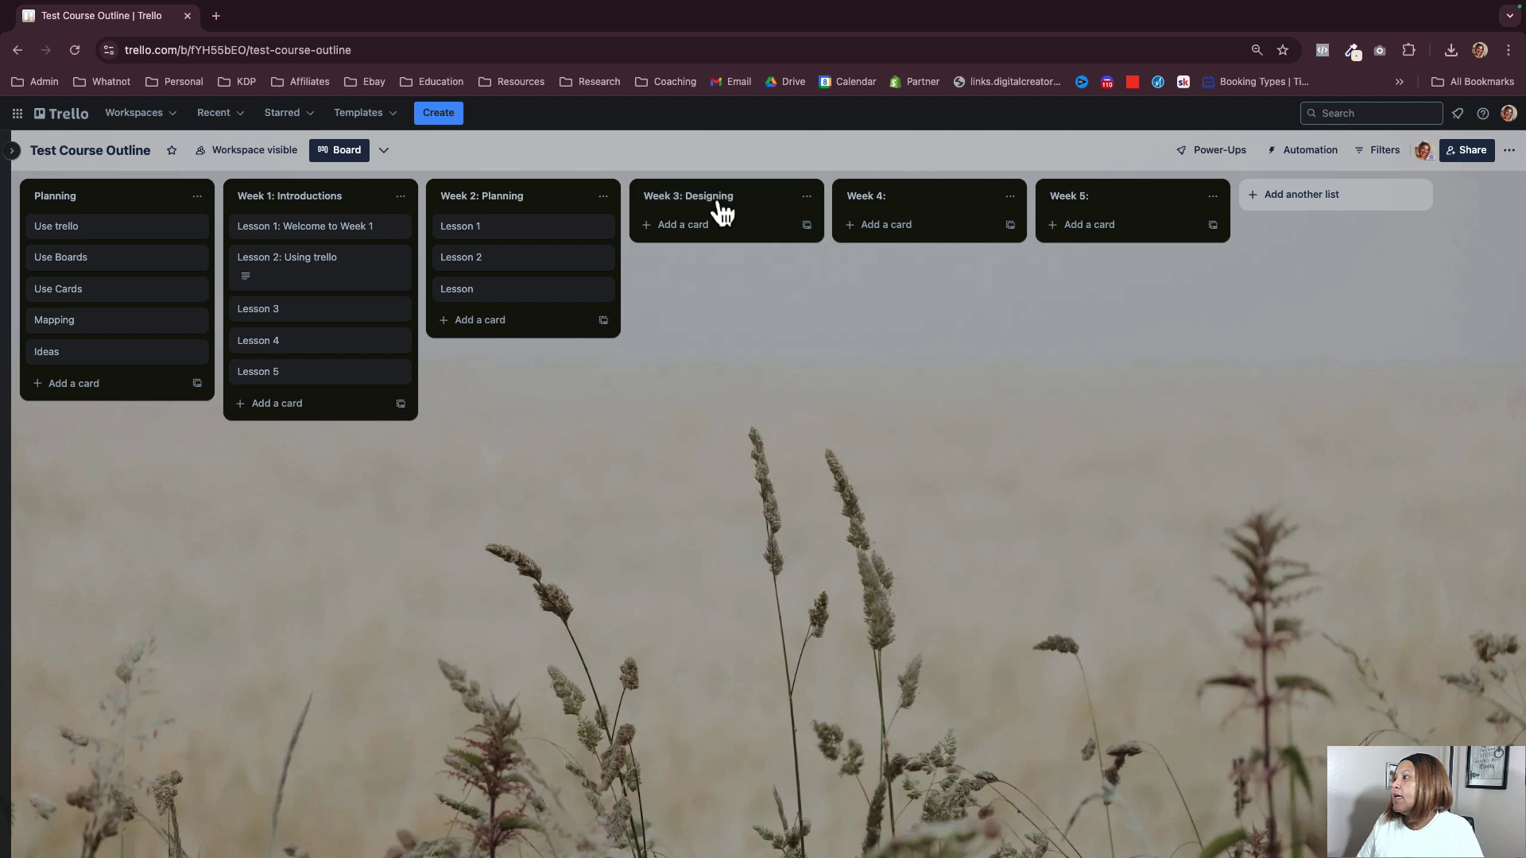
# - Rename the last two weekly lists as "Week 4: Editing" and "Week 5: Promoting"
pyautogui.click(928, 199)
pyautogui.click(931, 199)
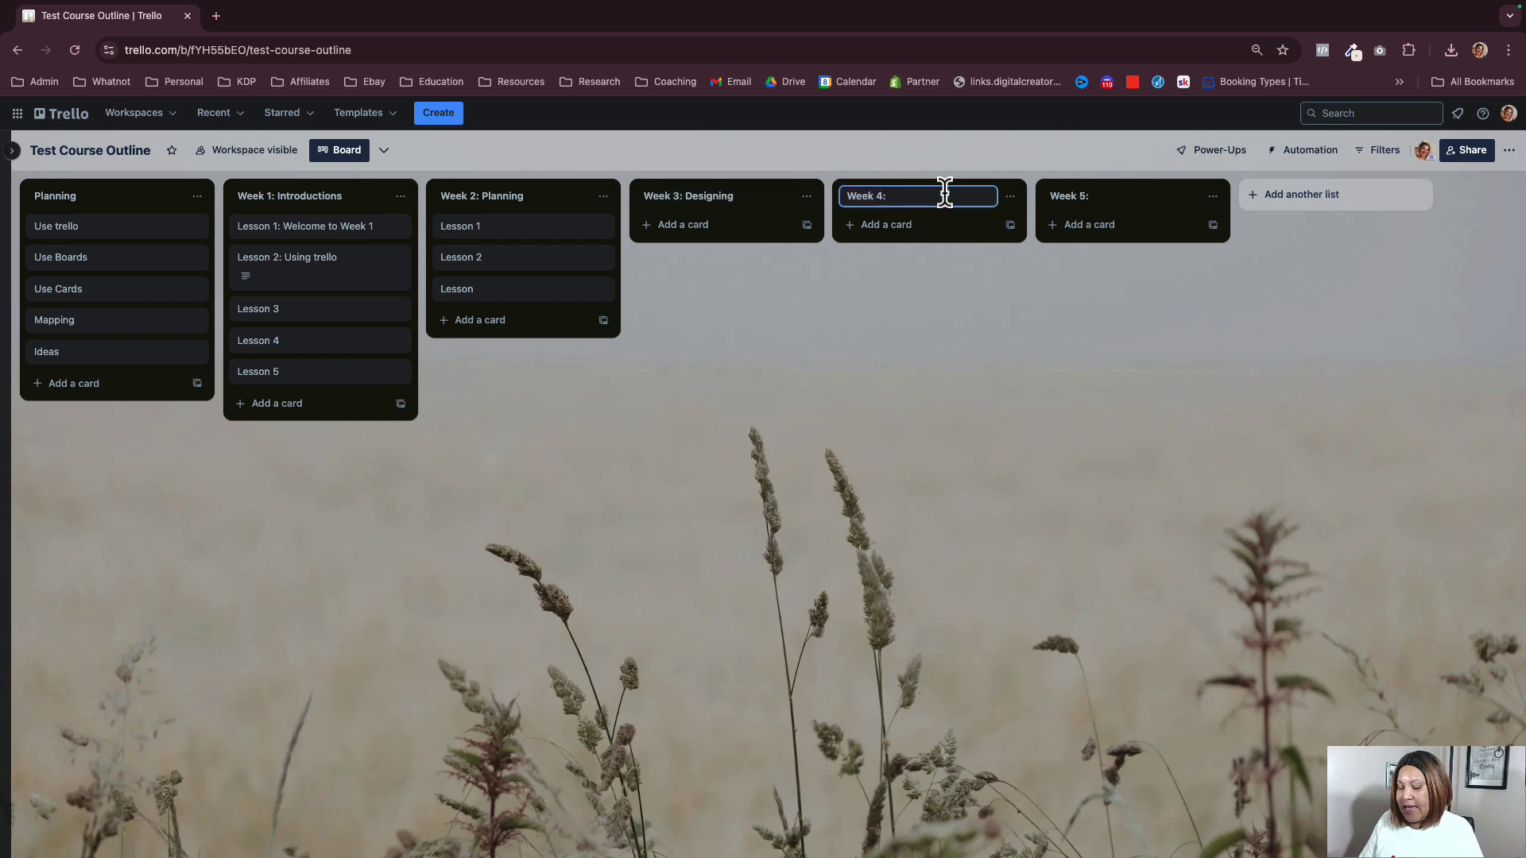
pyautogui.write('Editing')
pyautogui.press('Return')
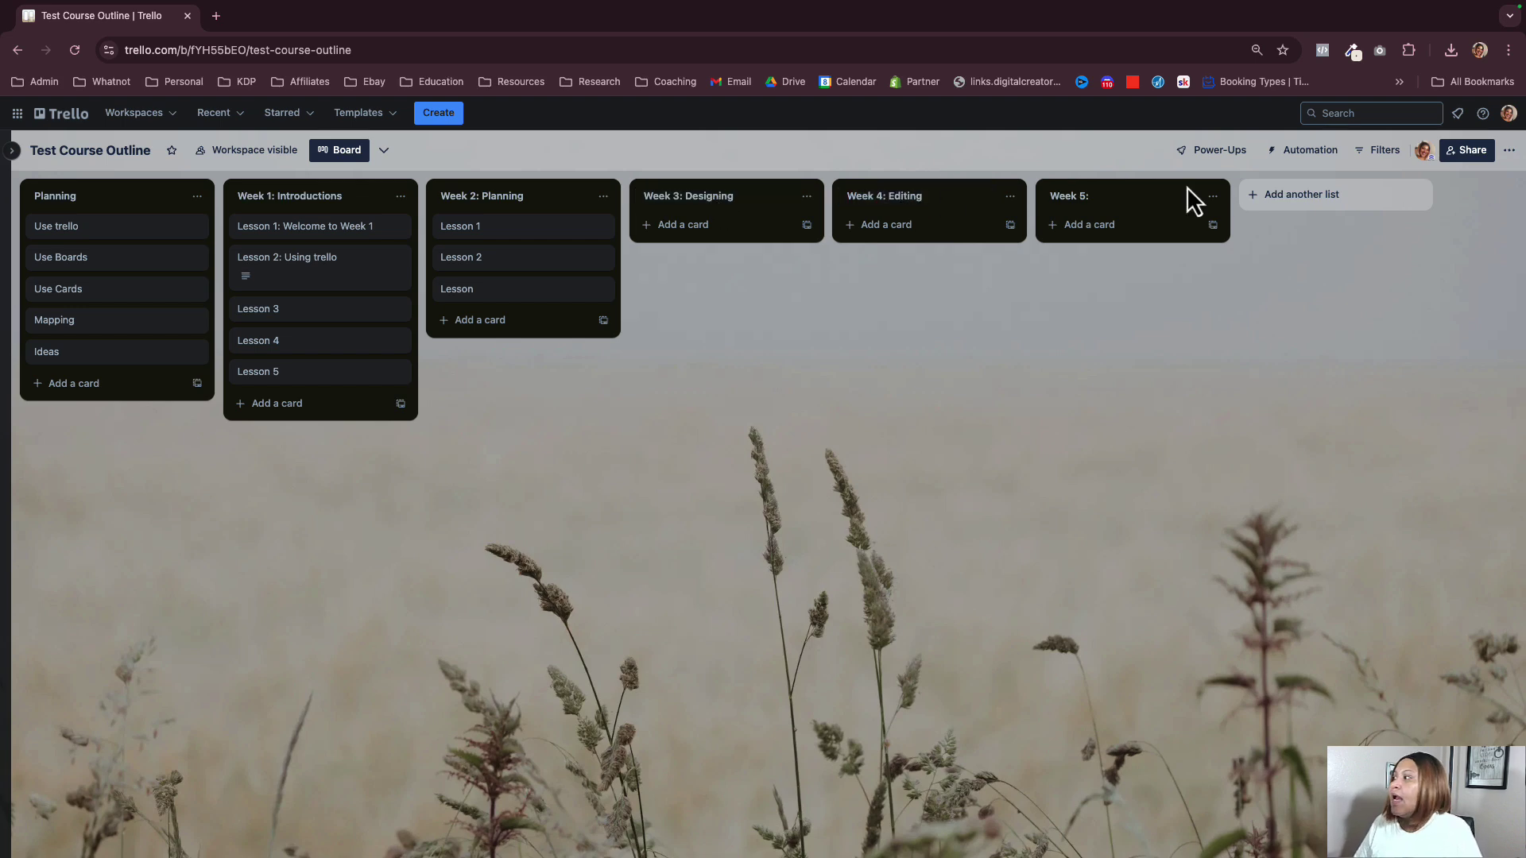
pyautogui.click(1122, 199)
pyautogui.click(1127, 198)
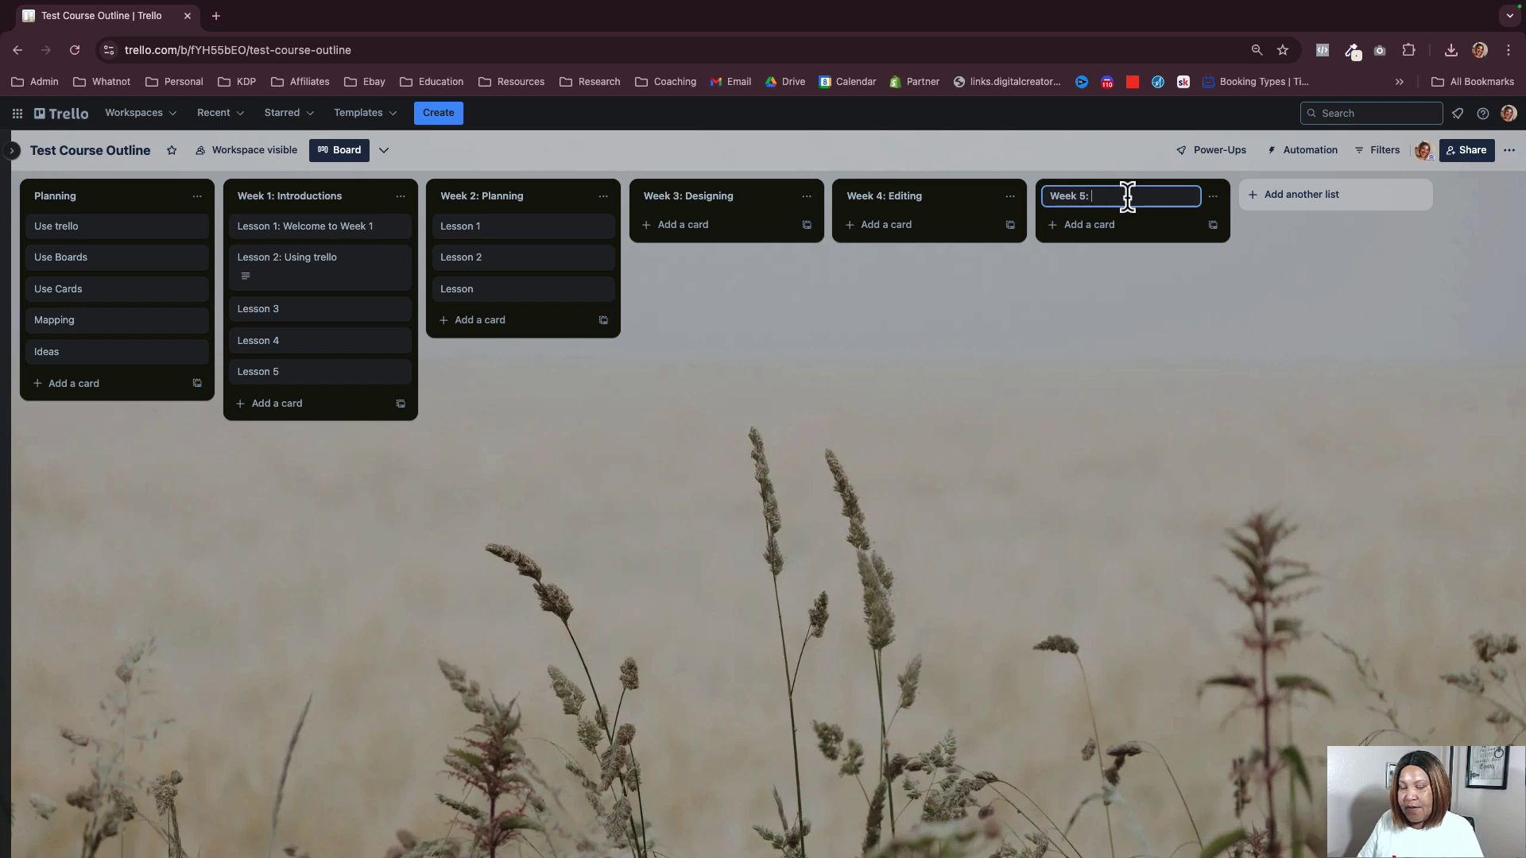
pyautogui.write('Promoting')
pyautogui.press('Return')
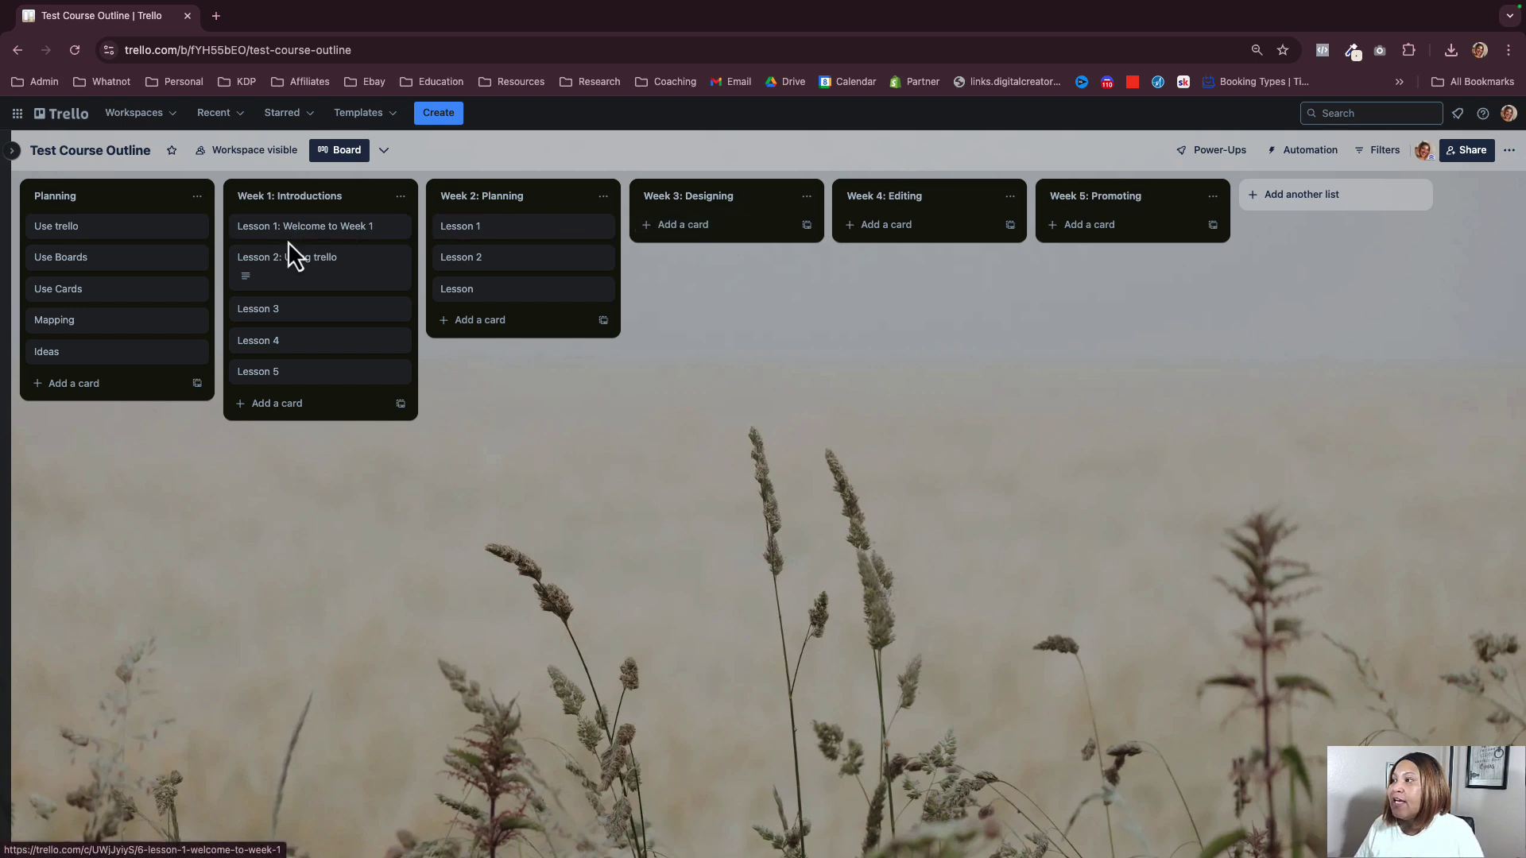
# - Move Lesson 2 and Lesson 3 above Lesson 1 in Week 1, and transfer "Use trello" and "Use Cards" from Planning to Week 3
pyautogui.moveTo(316, 262)
pyautogui.mouseDown()
pyautogui.moveTo(327, 247)
pyautogui.moveTo(340, 266)
pyautogui.mouseUp()
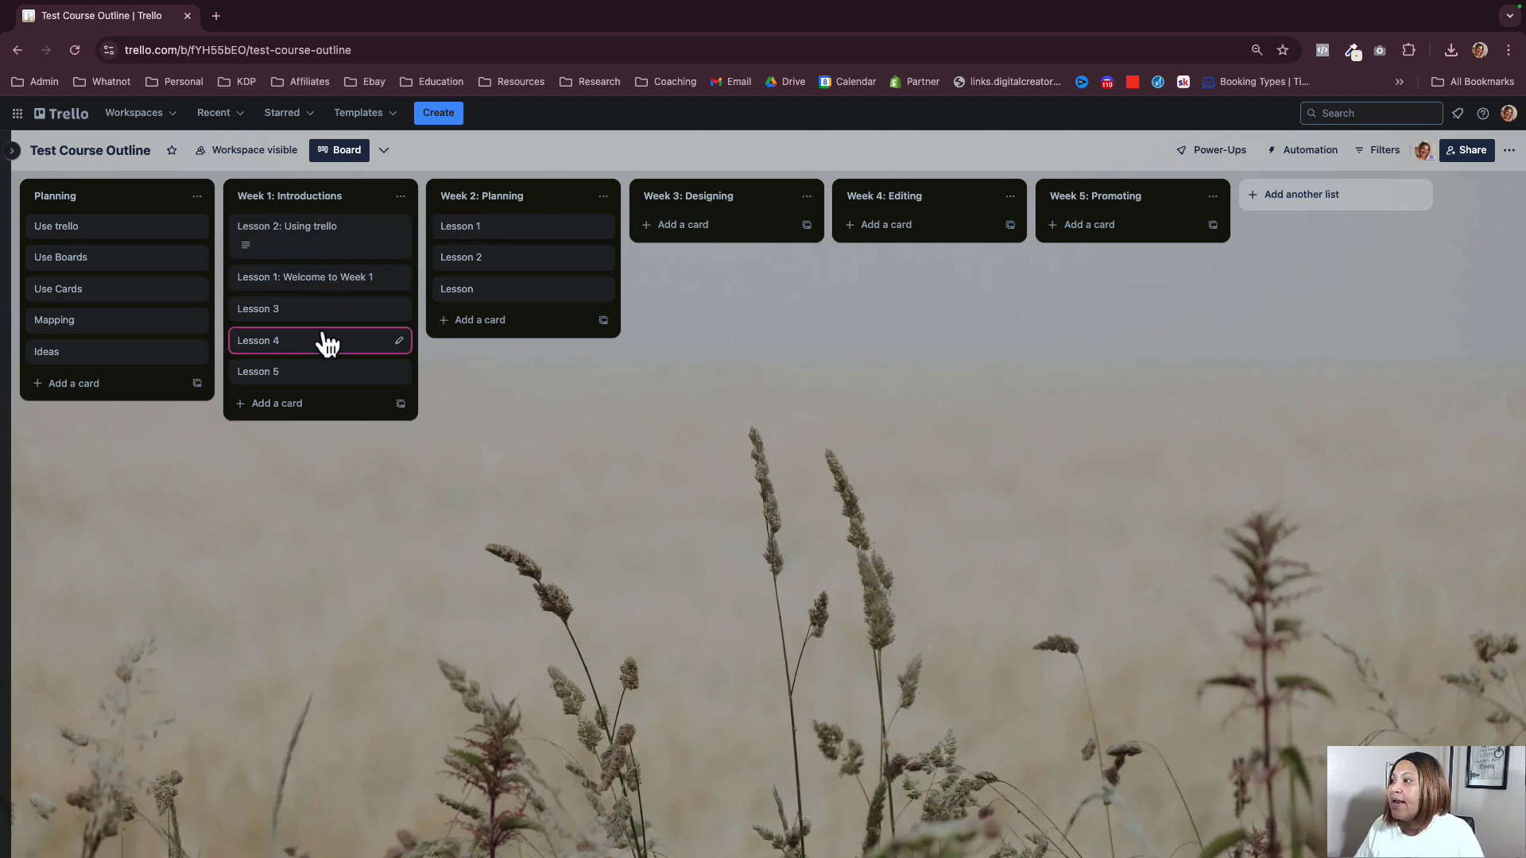
pyautogui.moveTo(308, 318); pyautogui.dragTo(318, 284)
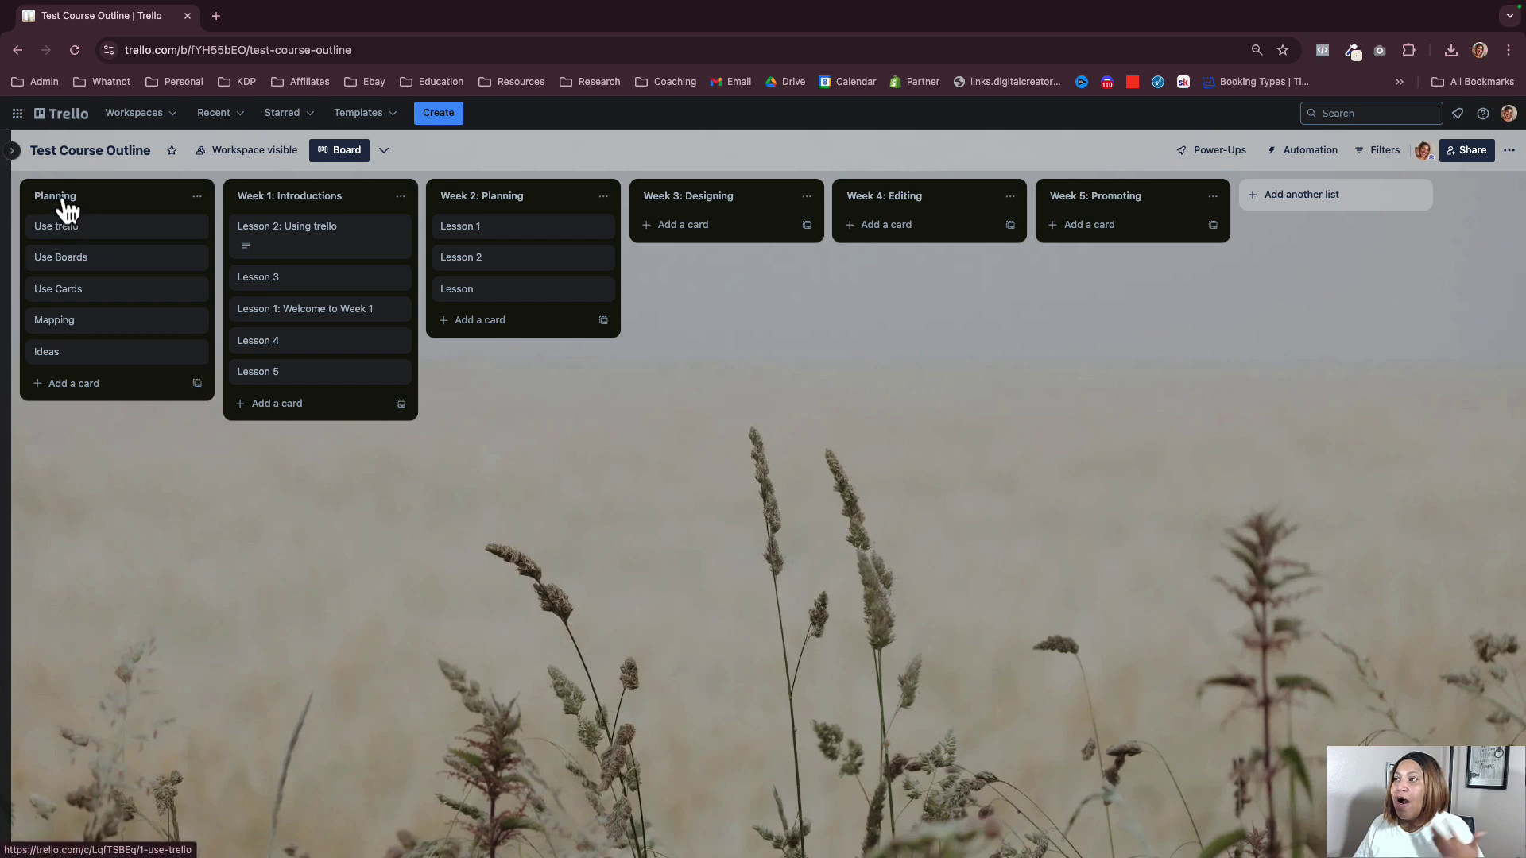
pyautogui.moveTo(80, 231); pyautogui.dragTo(695, 235)
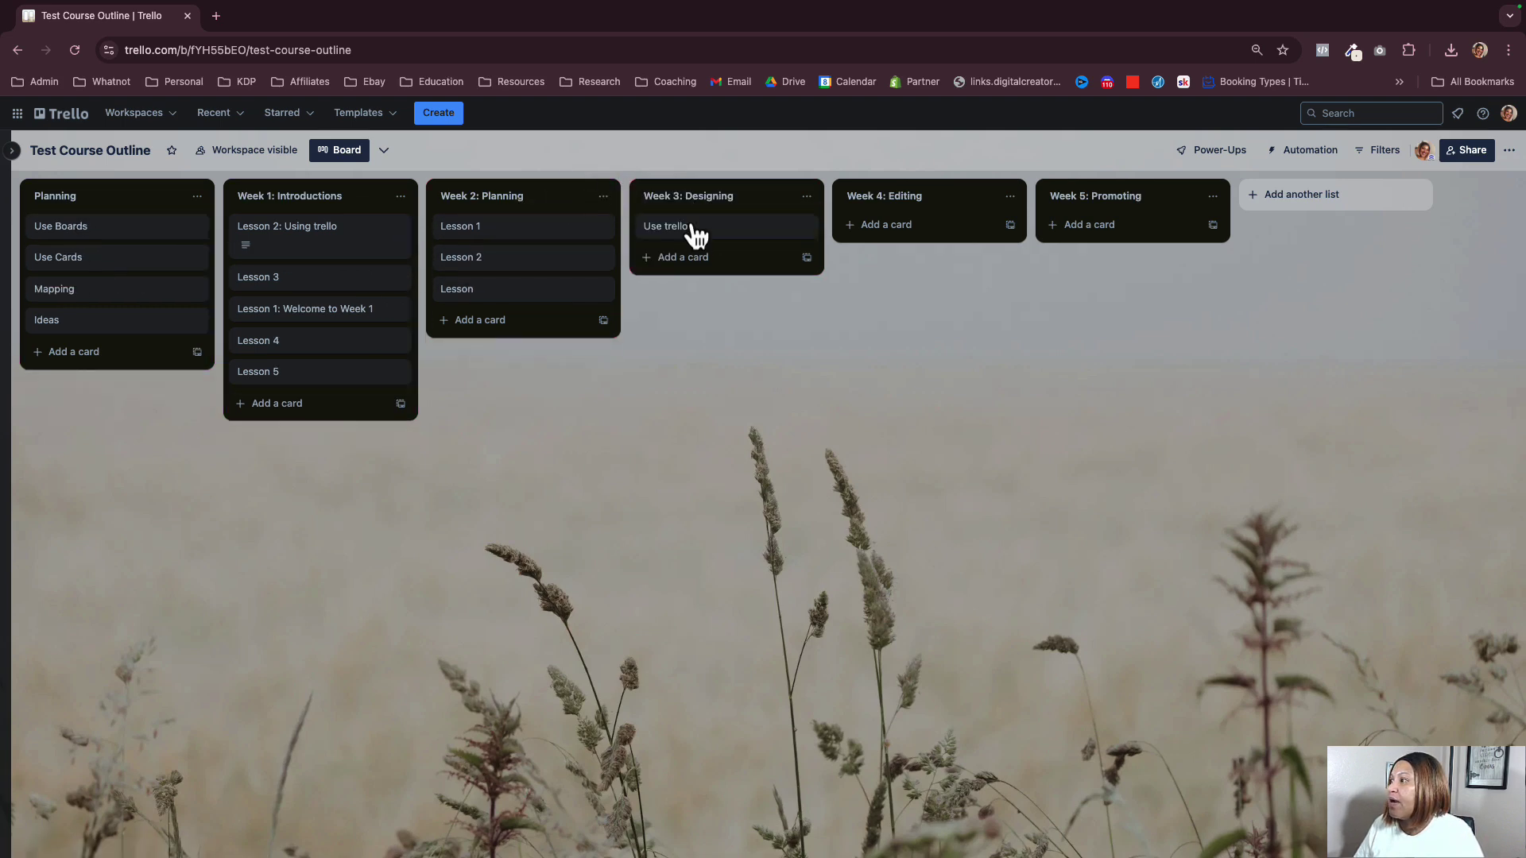
pyautogui.moveTo(82, 259); pyautogui.dragTo(665, 255)
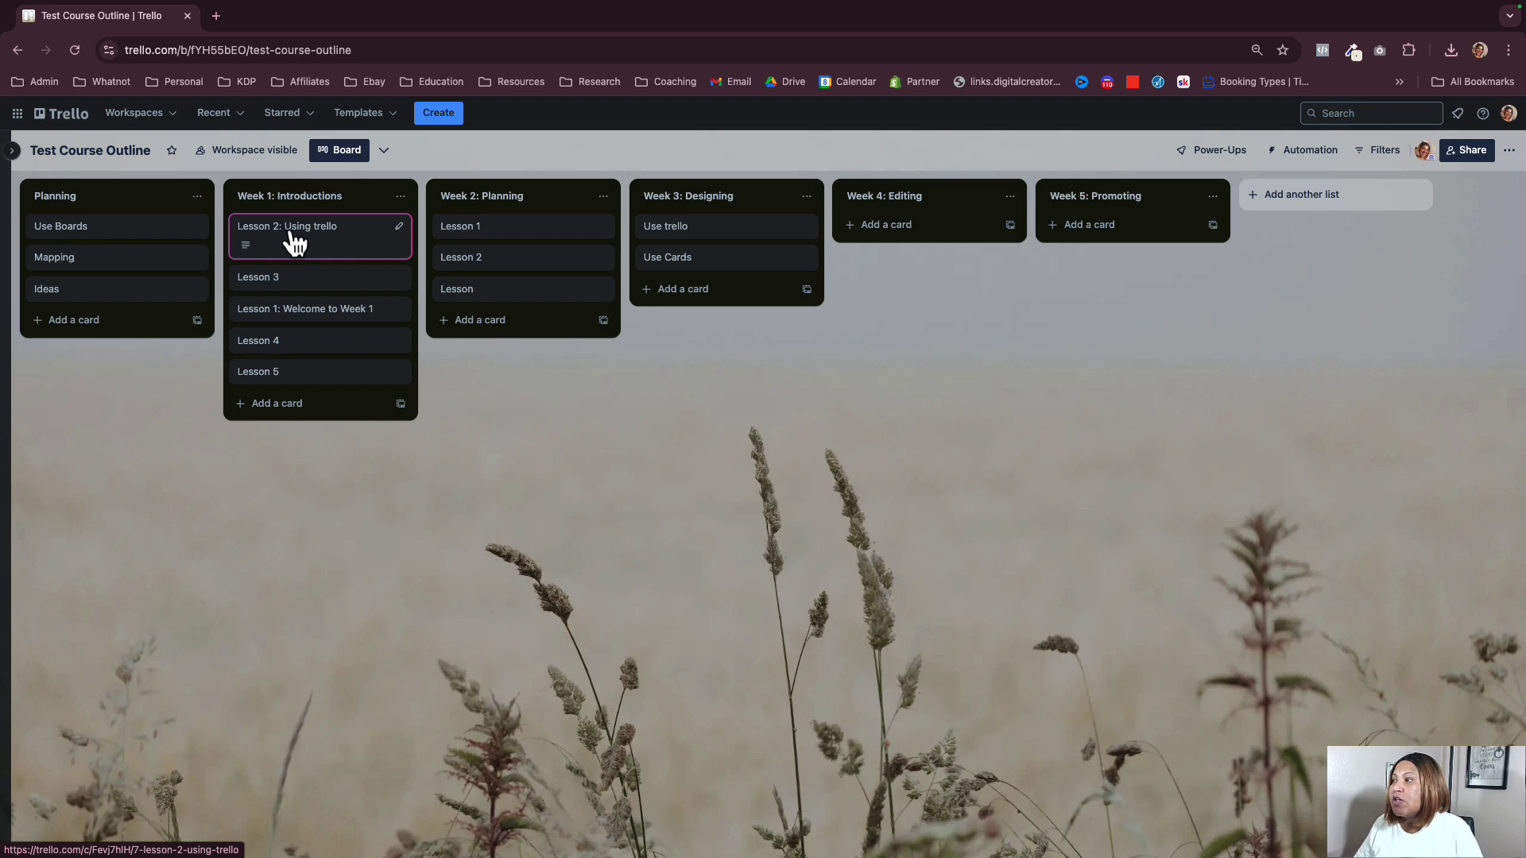
# - From the "Lesson 2: Using trello" card, give the green label the title "Done" and save it
pyautogui.click(334, 241)
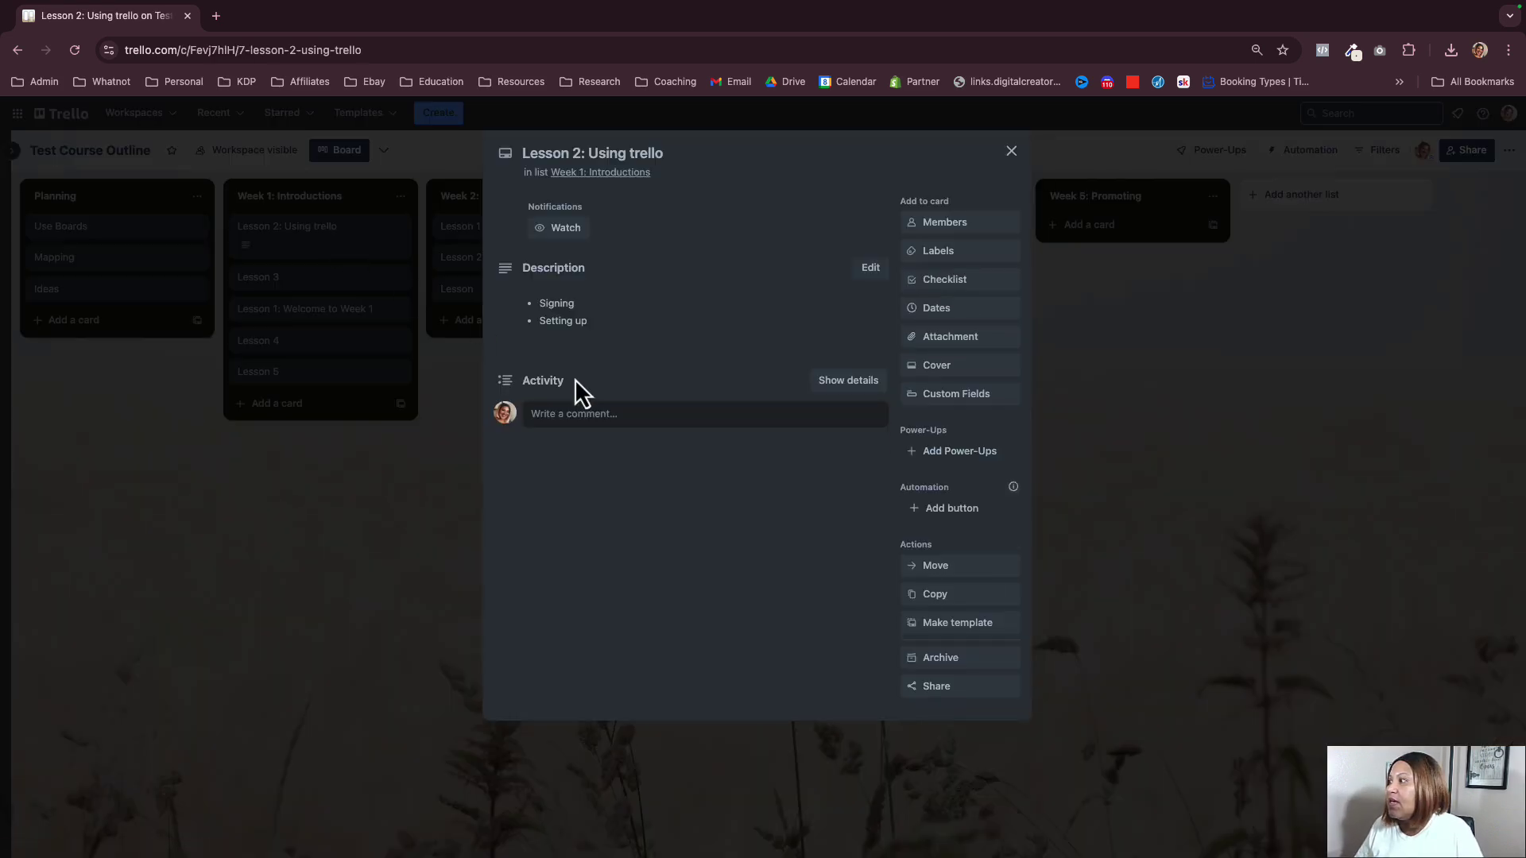
pyautogui.click(948, 261)
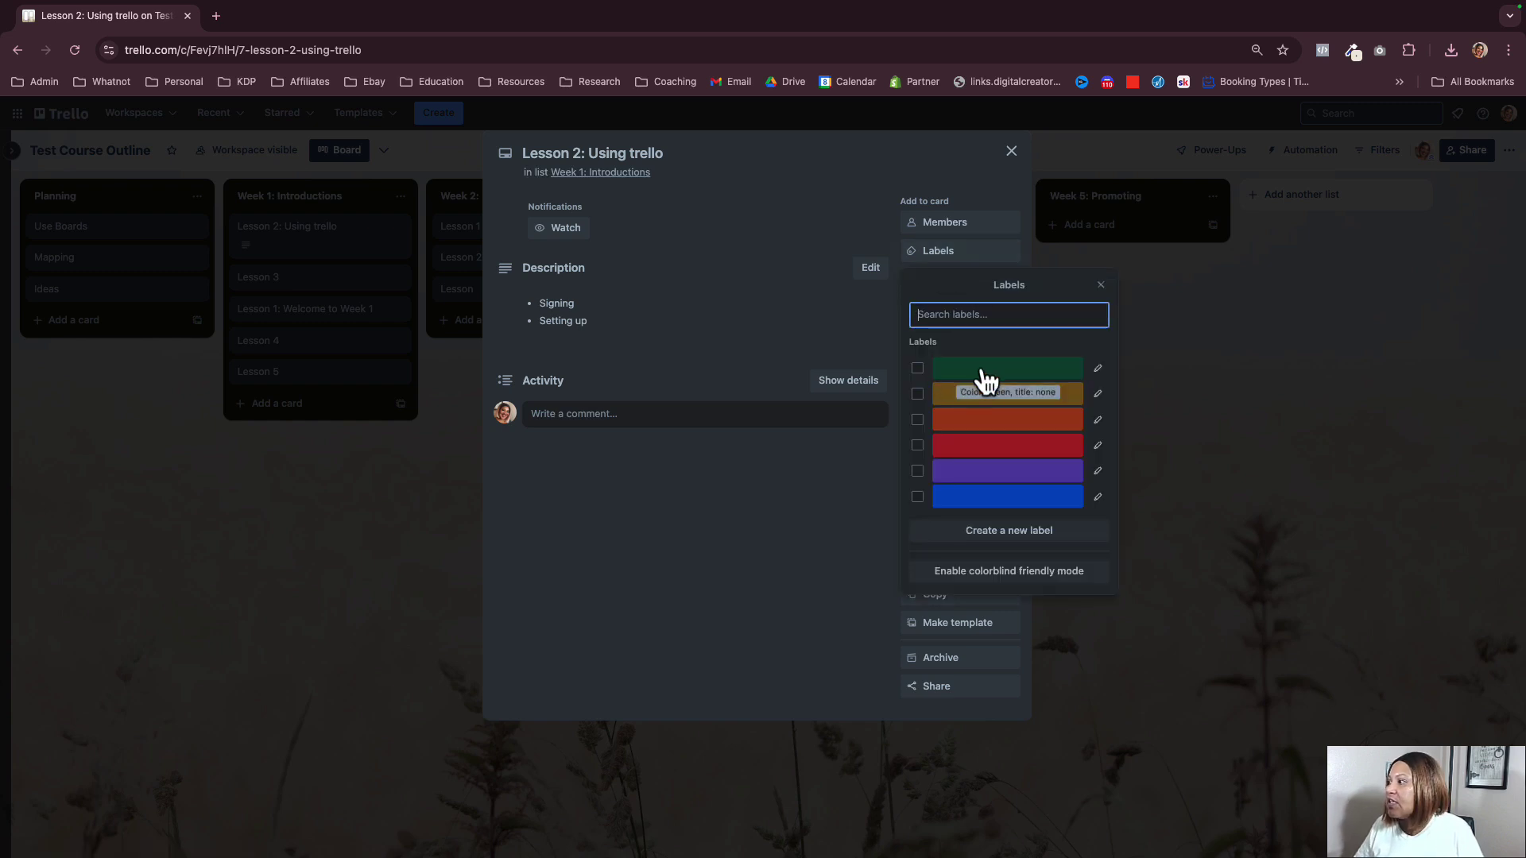
pyautogui.click(918, 370)
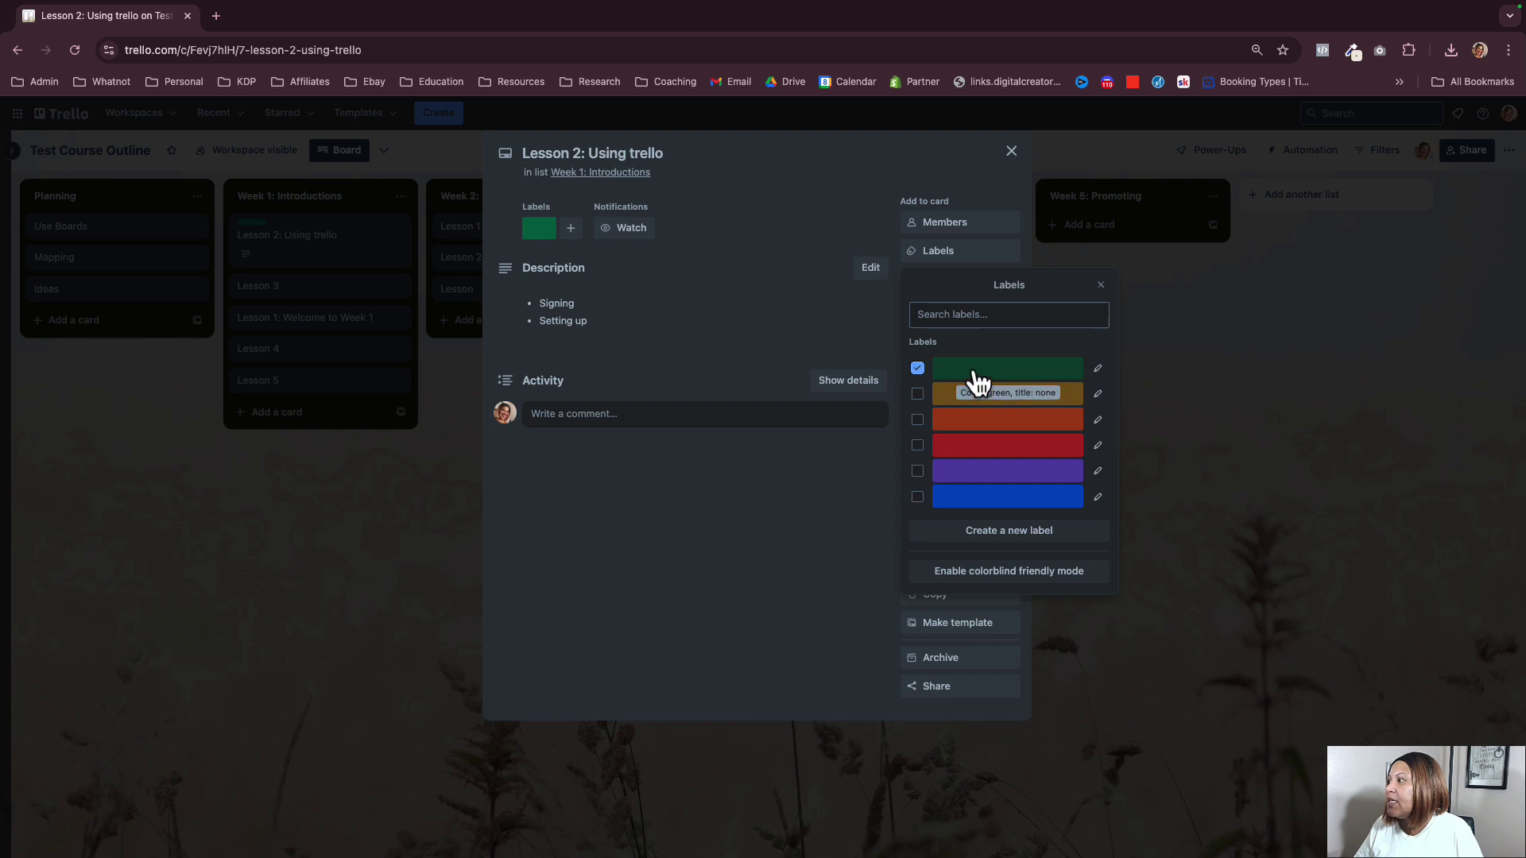
pyautogui.click(978, 382)
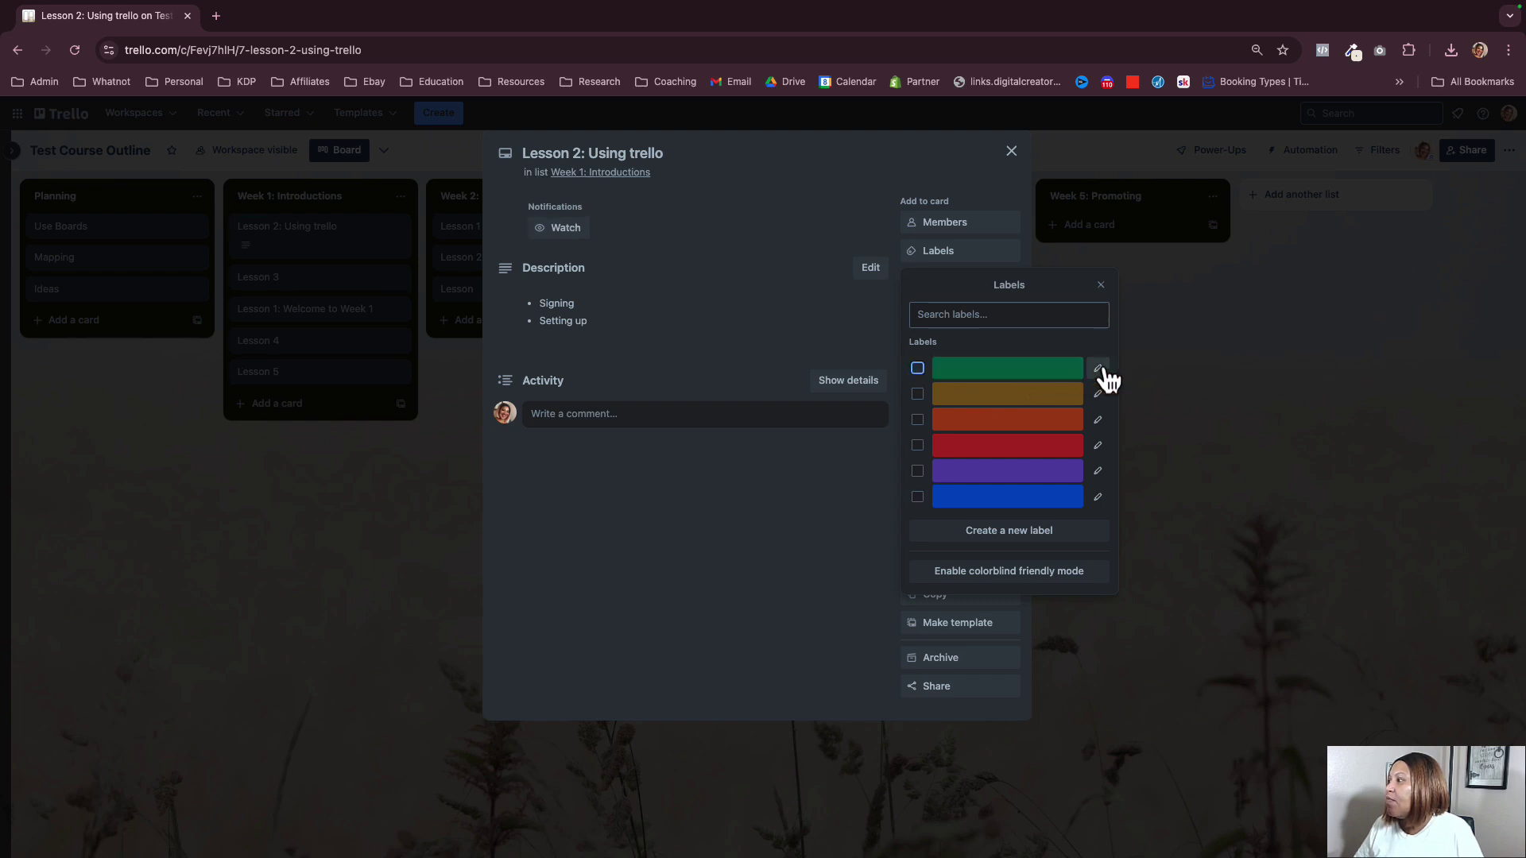
pyautogui.click(1098, 370)
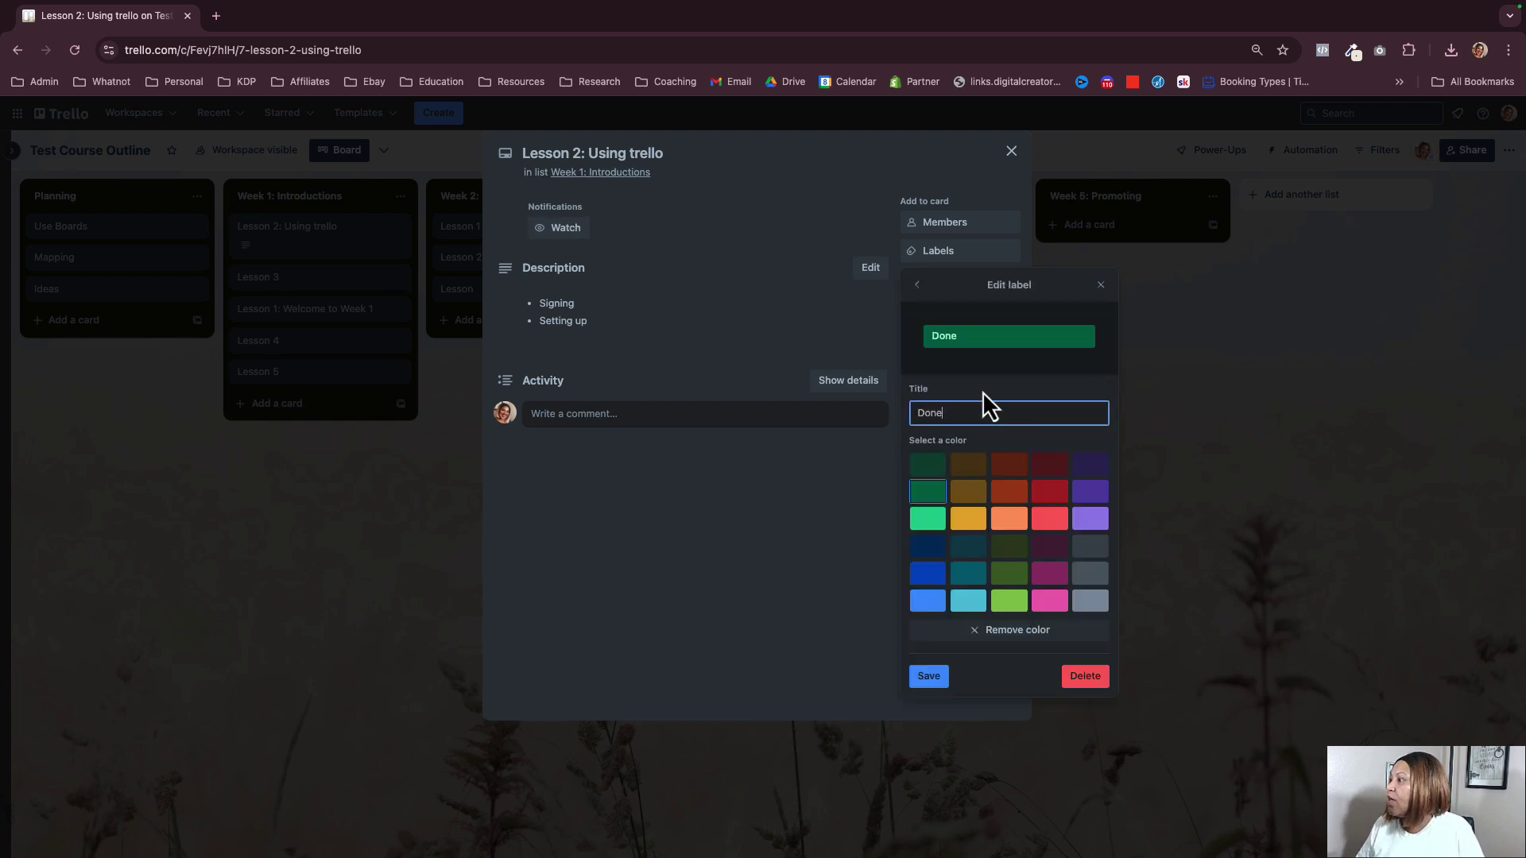
pyautogui.click(928, 492)
pyautogui.click(930, 676)
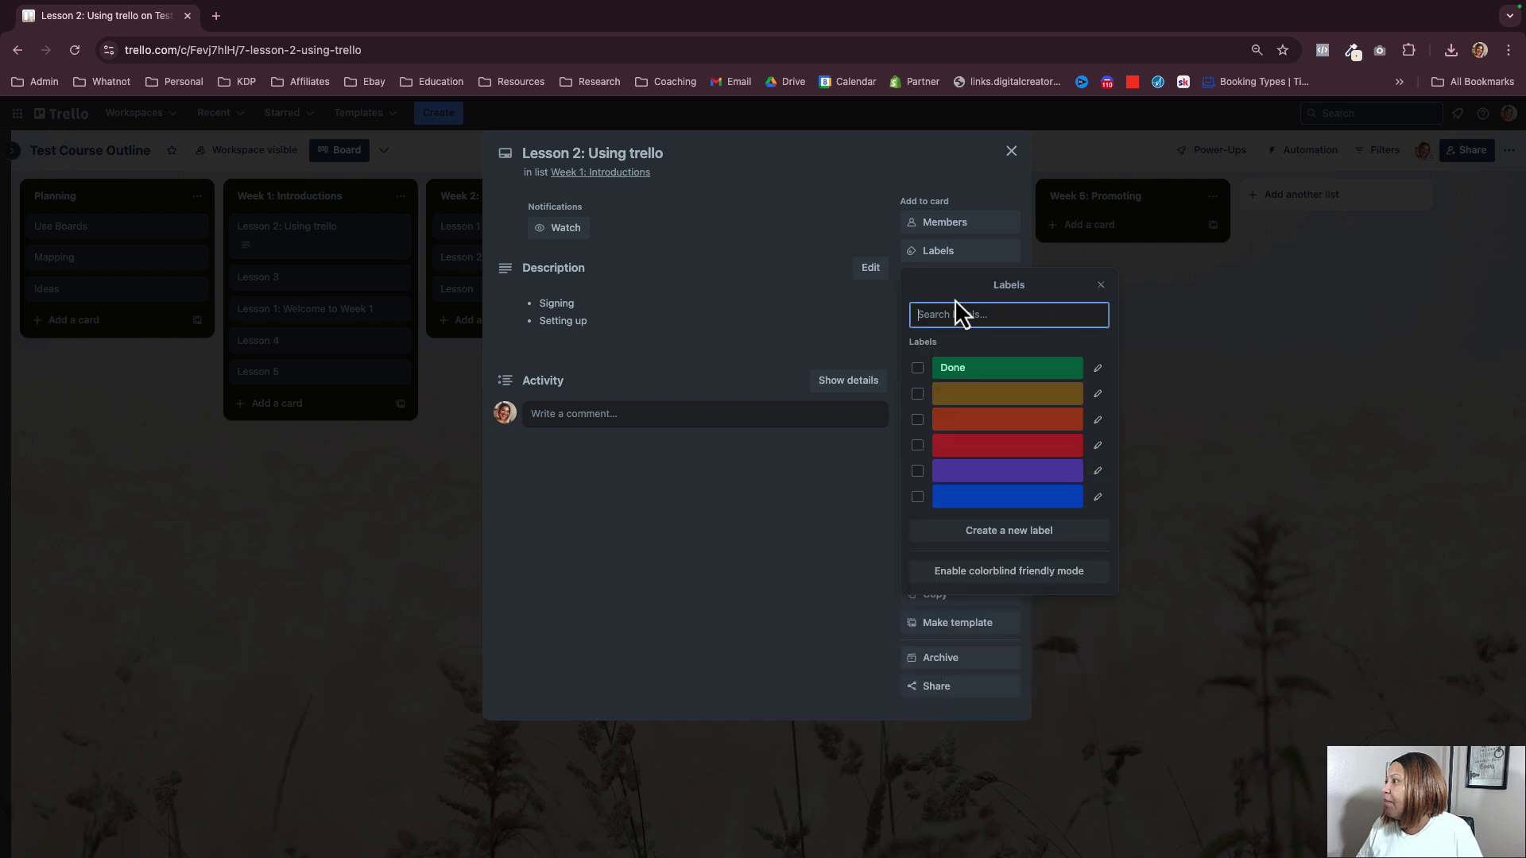
# - Apply the "Done" label to the "Lesson 2: Using trello" card, close the card and show label titles on the board
pyautogui.click(918, 370)
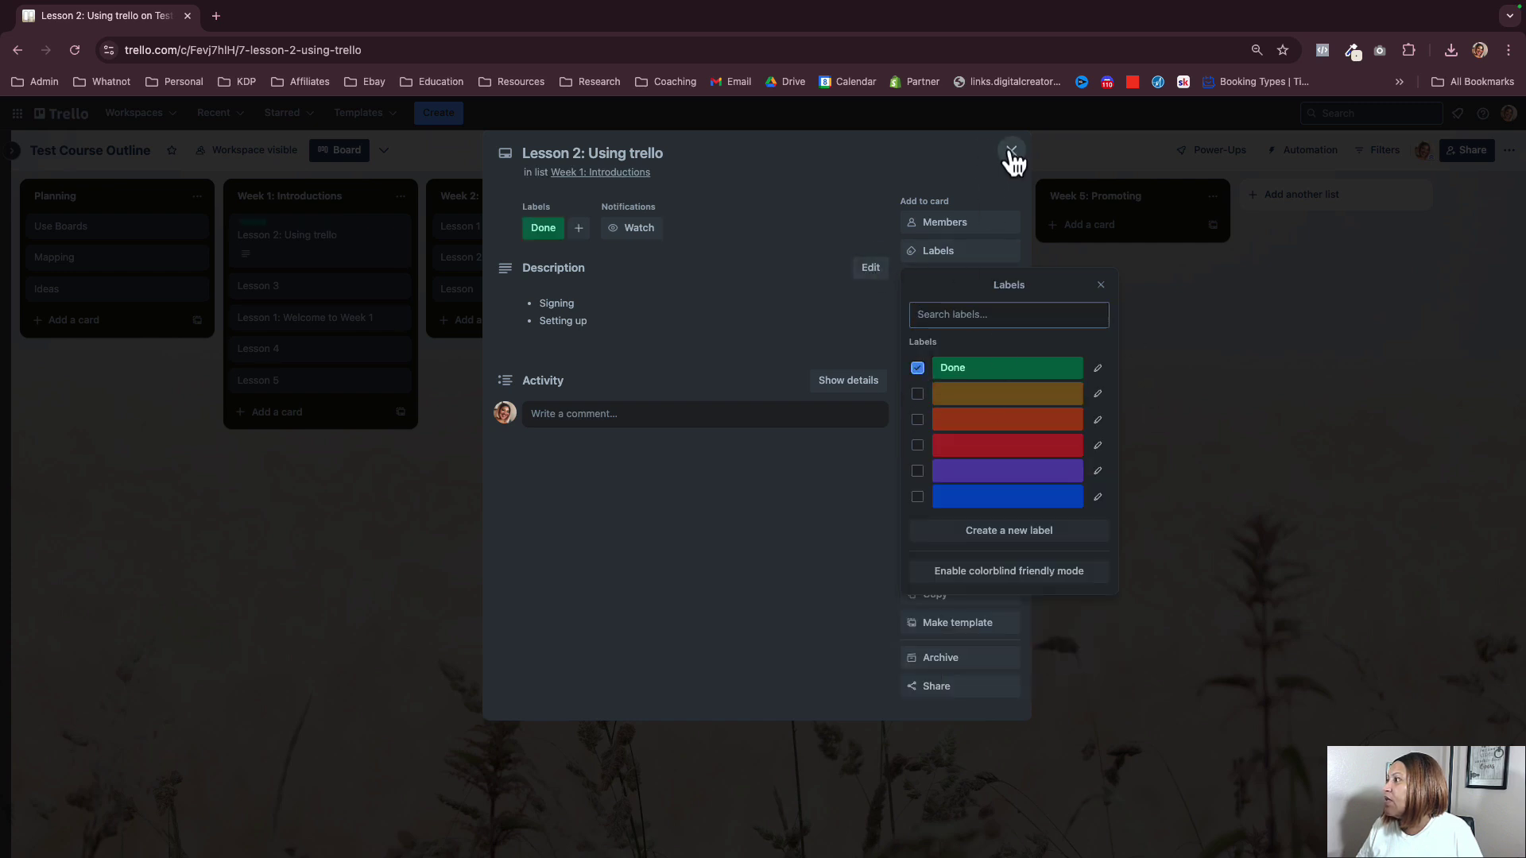
pyautogui.click(1012, 151)
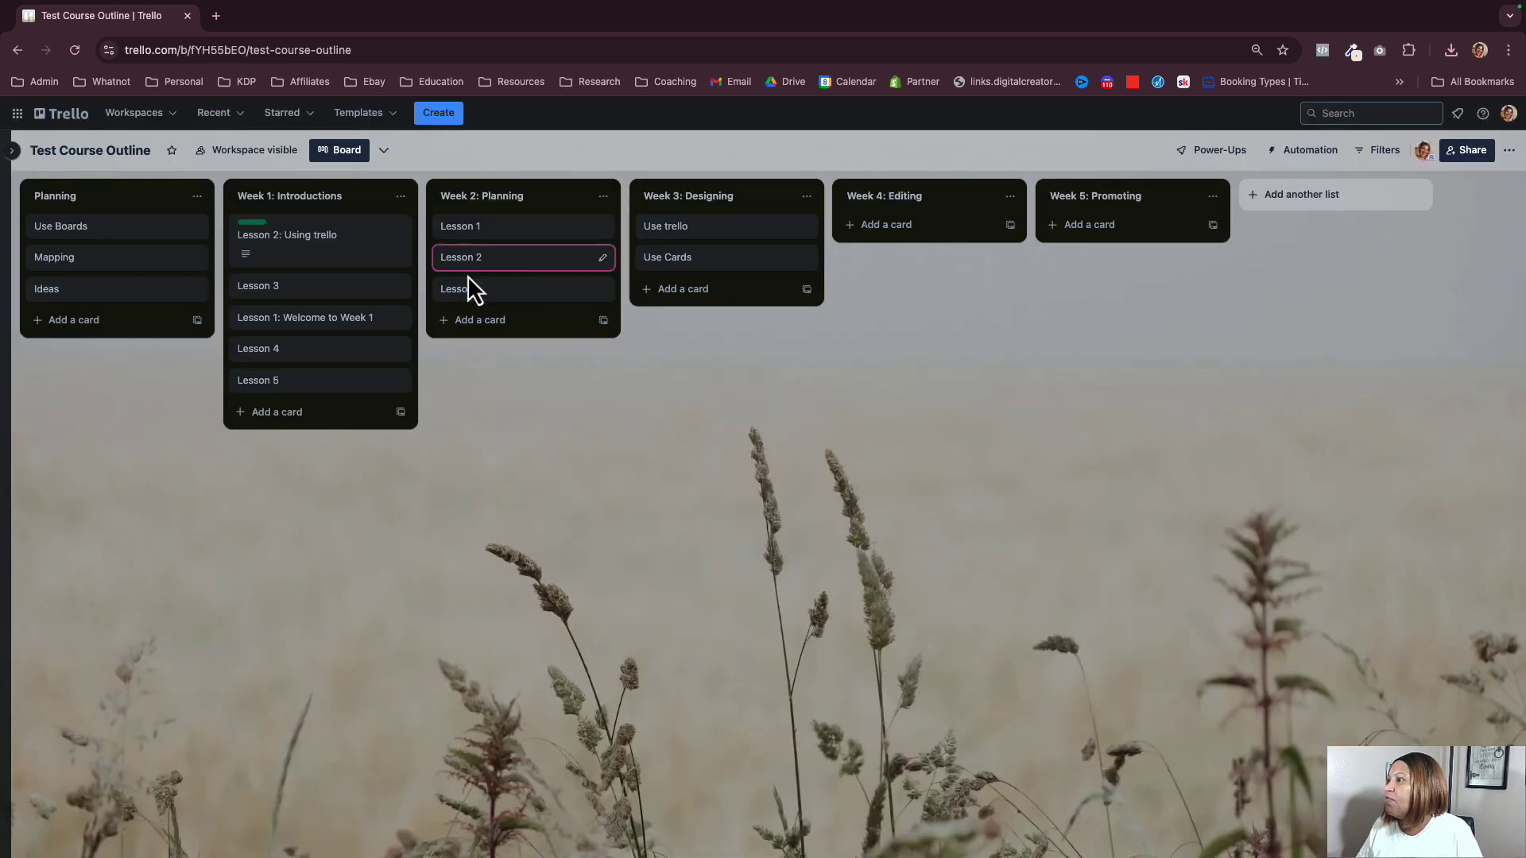
pyautogui.click(253, 226)
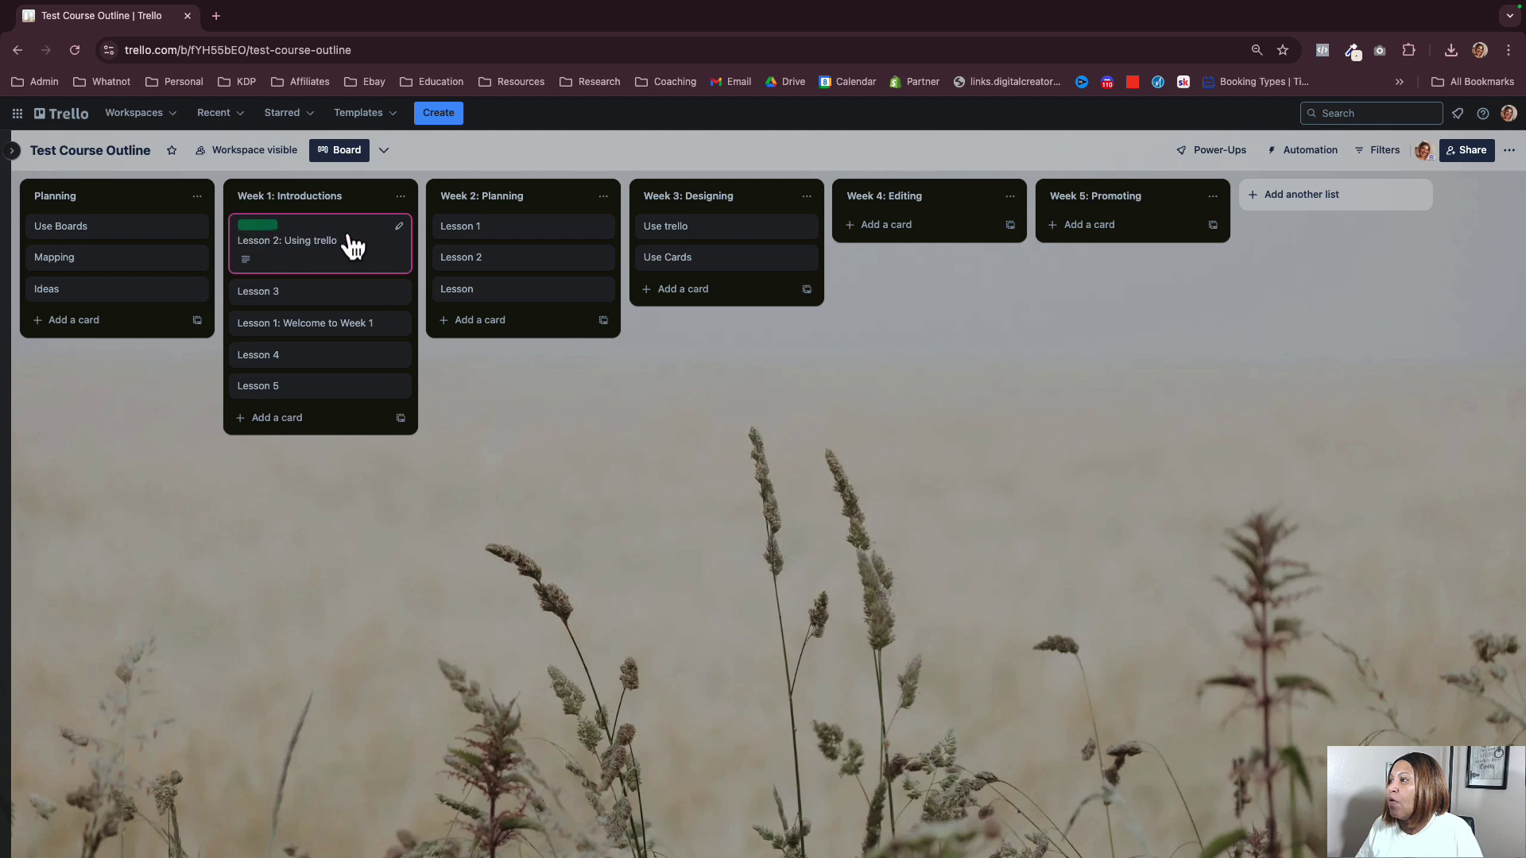
pyautogui.click(254, 226)
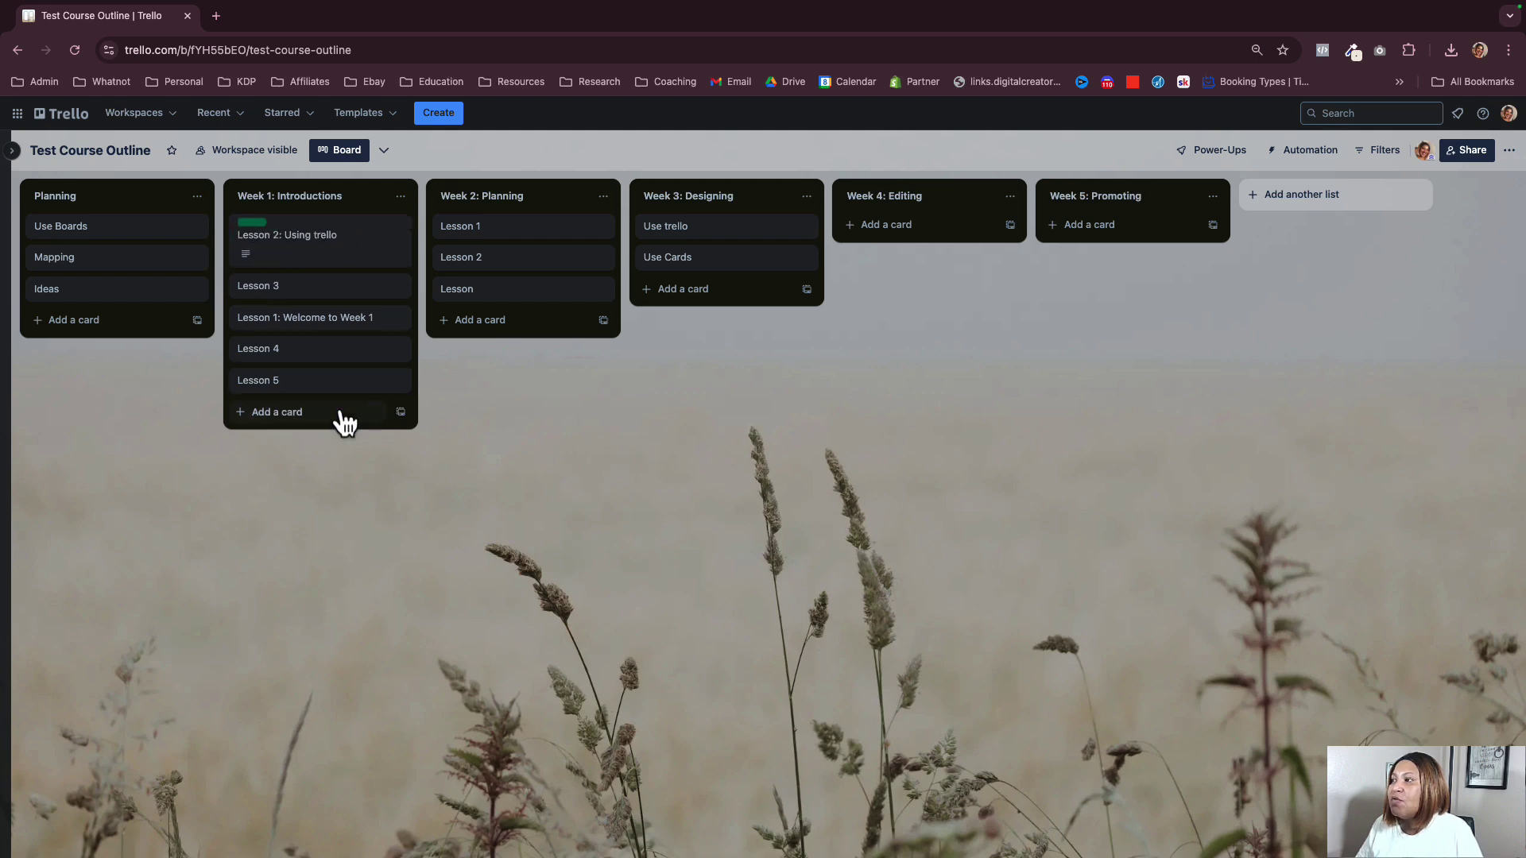
pyautogui.click(253, 226)
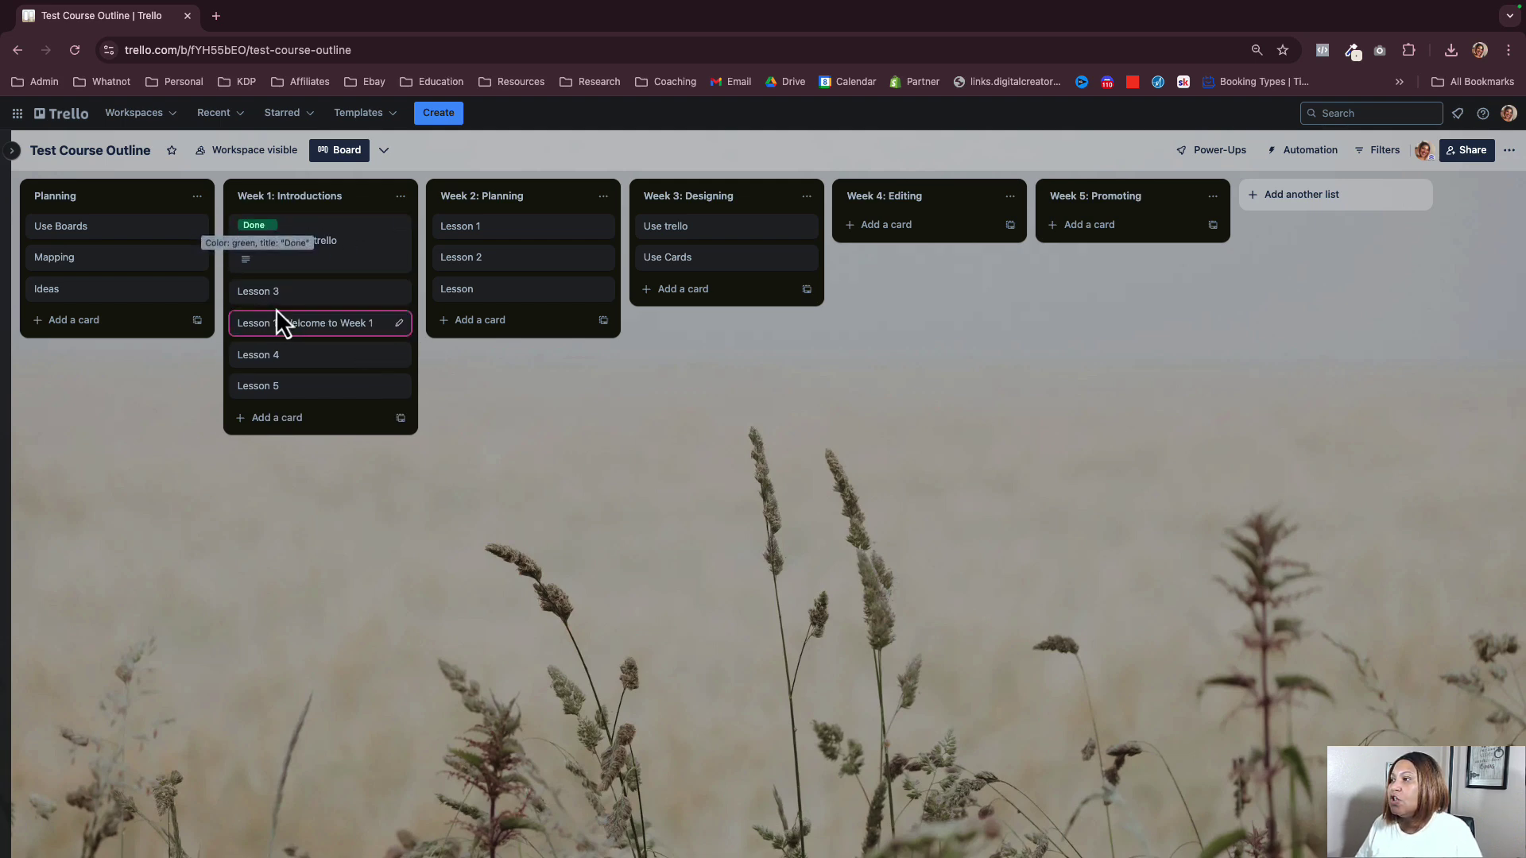
# - Give the "Lesson 2: Using trello" card a green cover sized as a strip above its details, then close the card
pyautogui.click(344, 239)
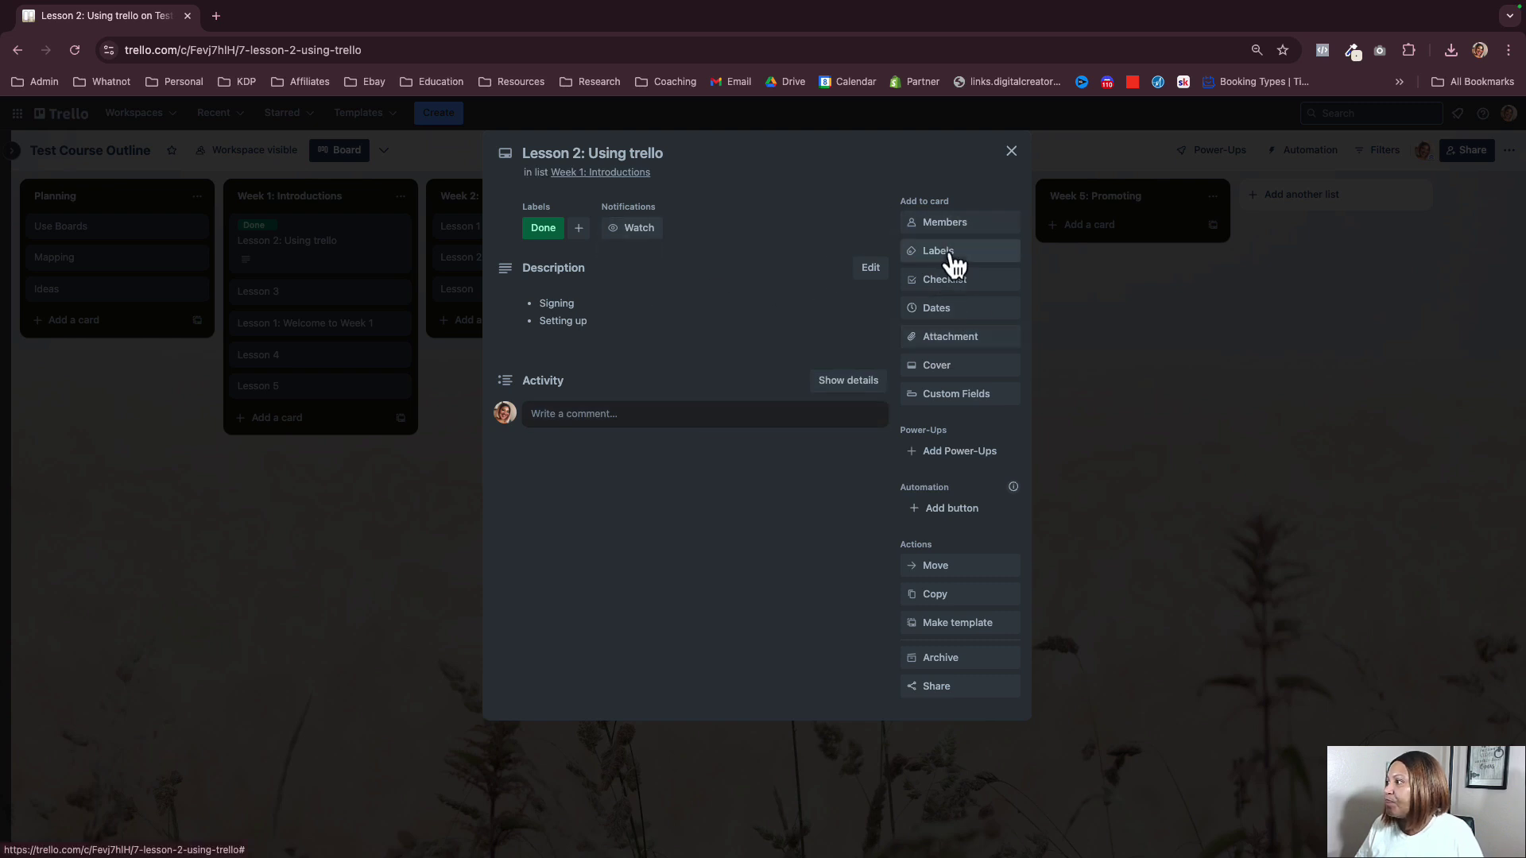
pyautogui.click(951, 366)
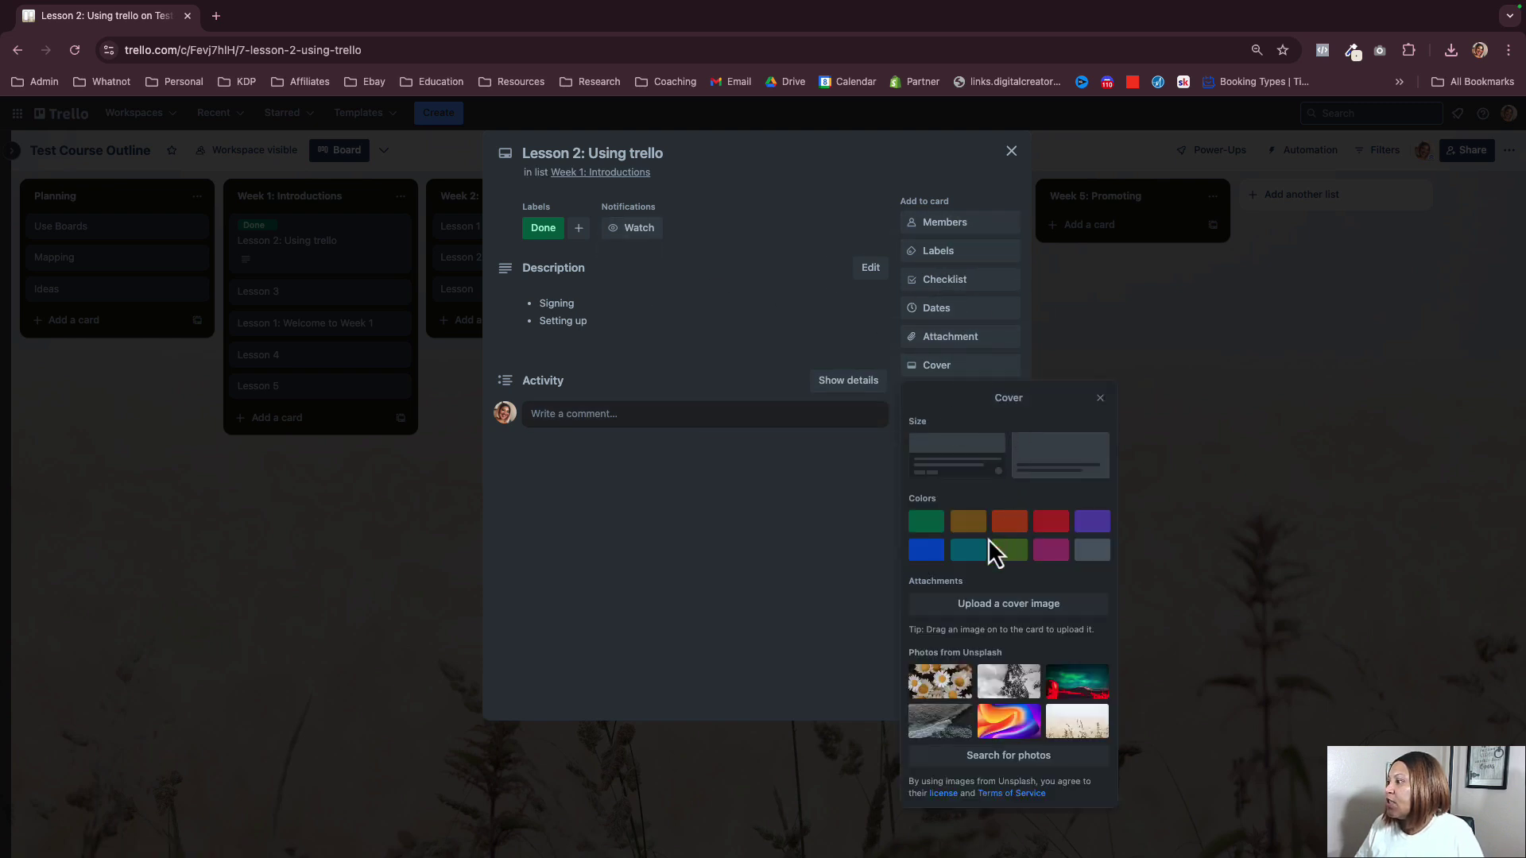
pyautogui.click(926, 523)
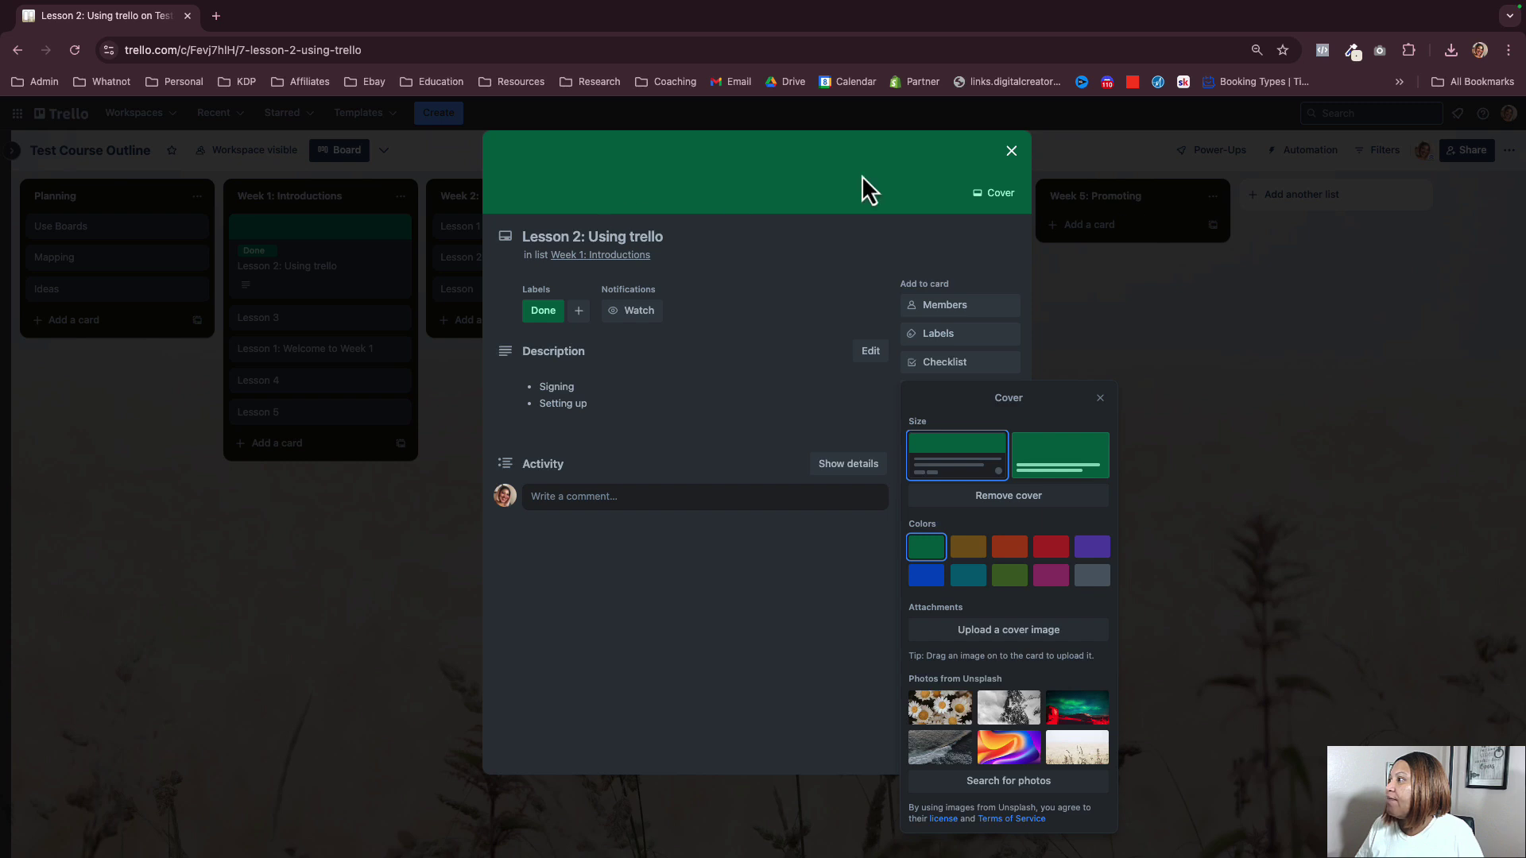
pyautogui.click(1061, 455)
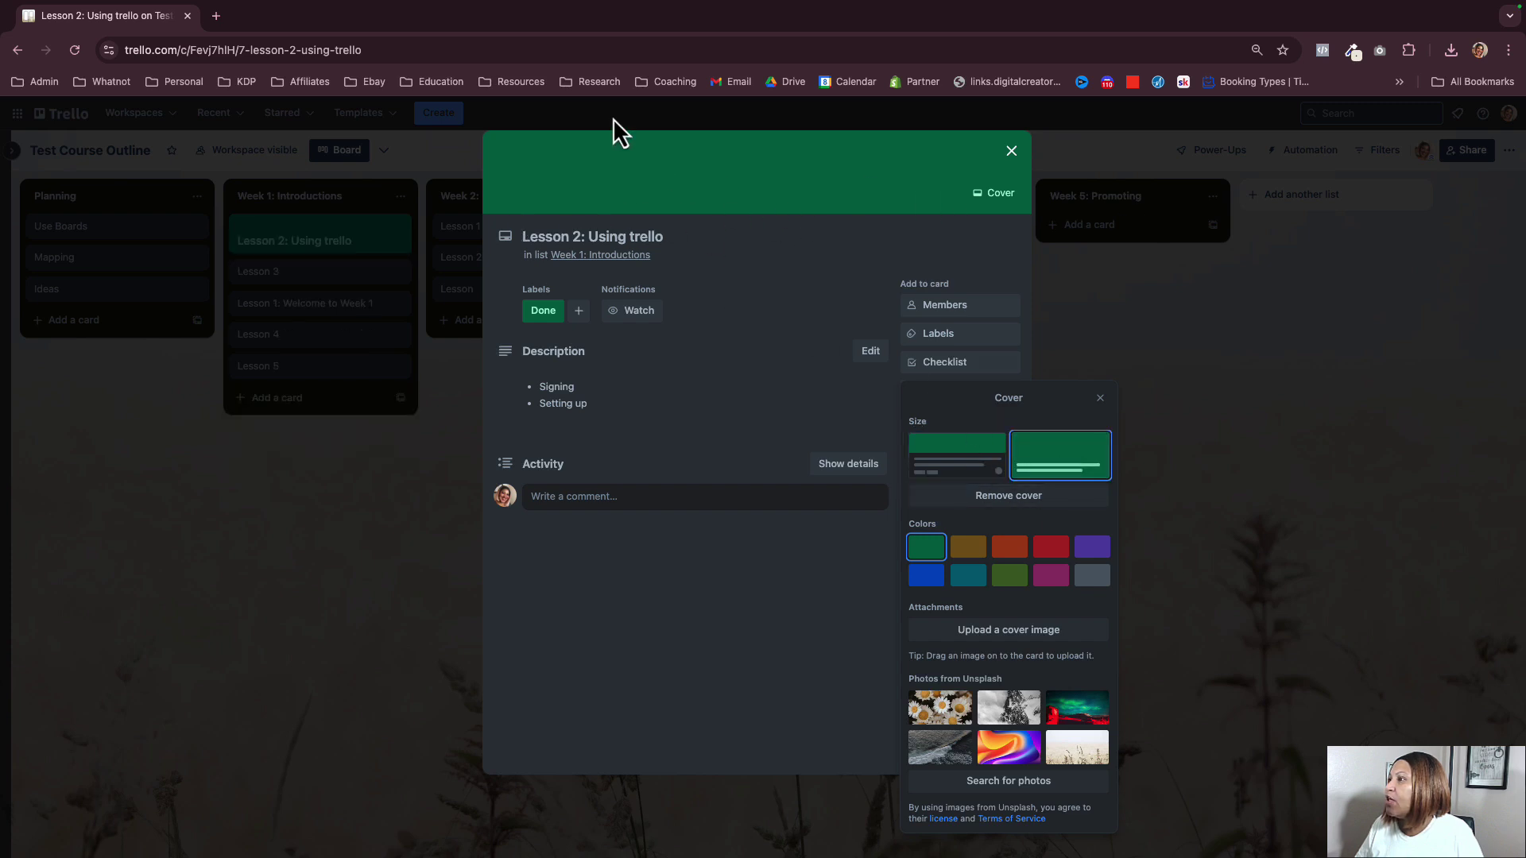
pyautogui.click(953, 452)
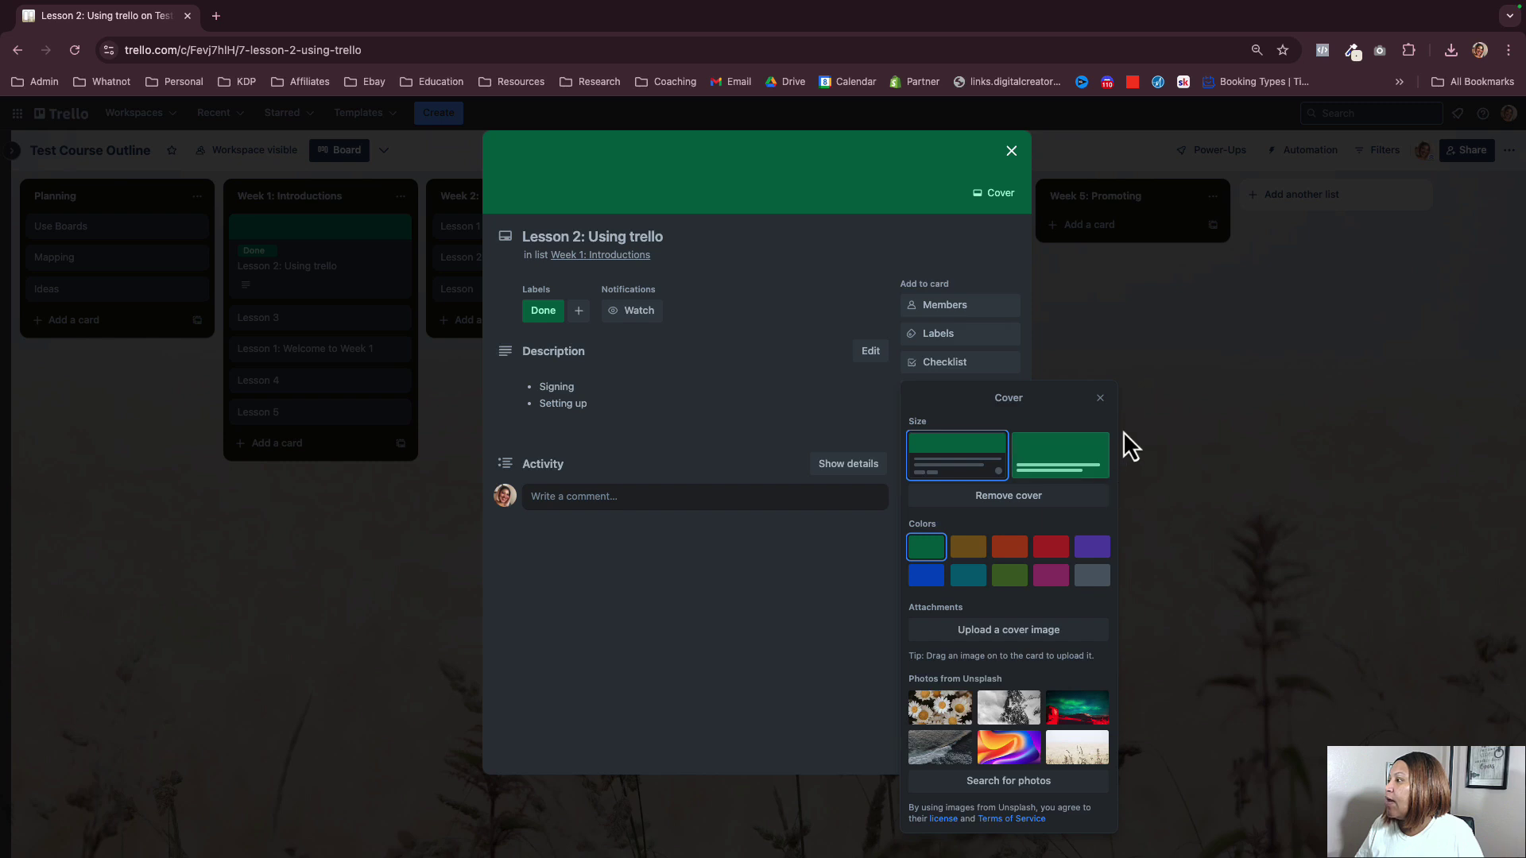
pyautogui.click(1100, 398)
pyautogui.click(1008, 152)
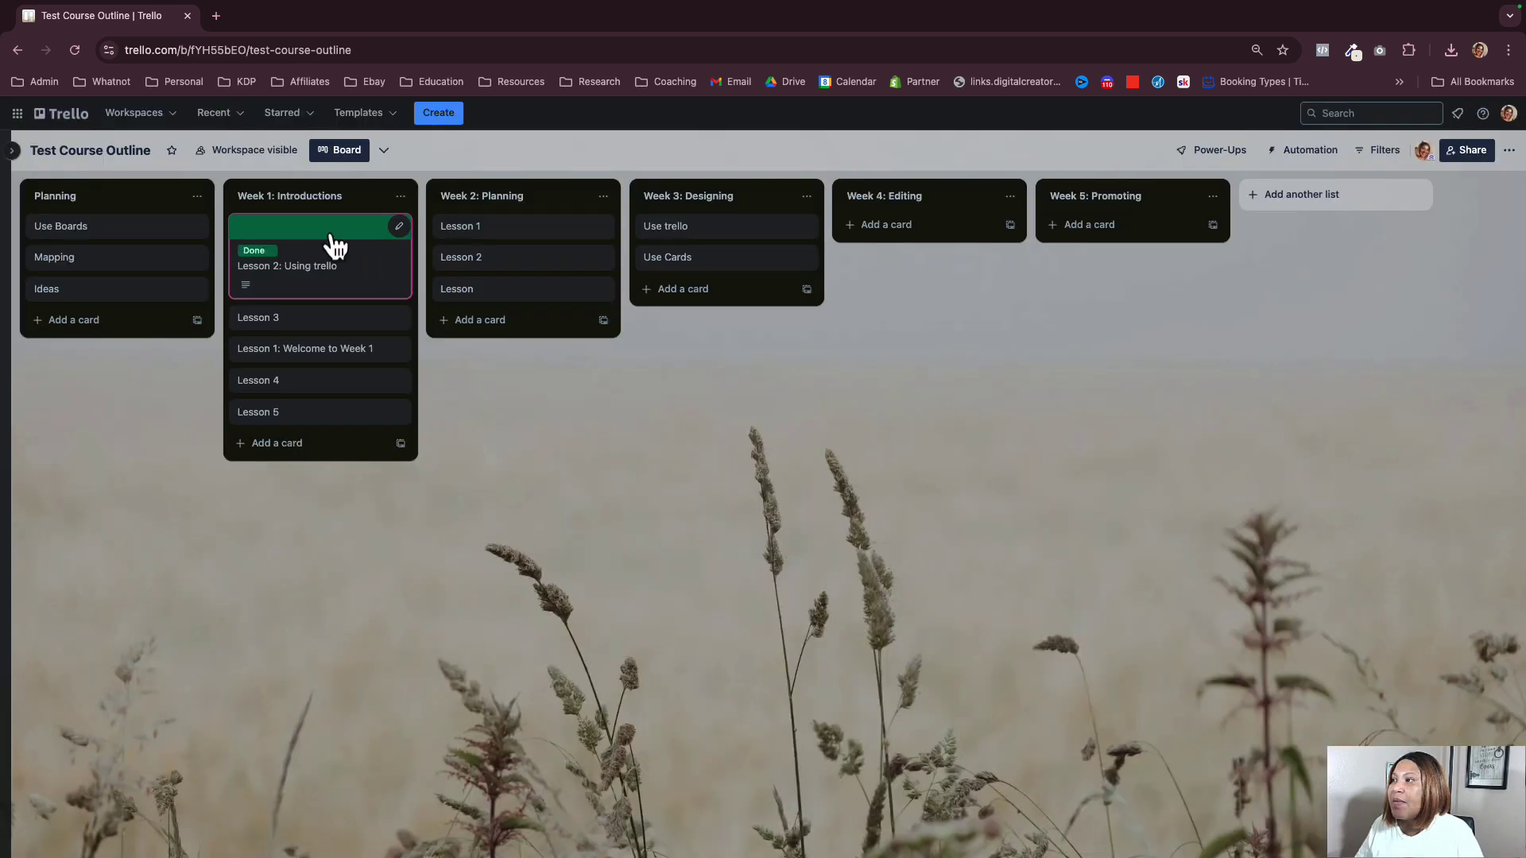
pyautogui.click(400, 228)
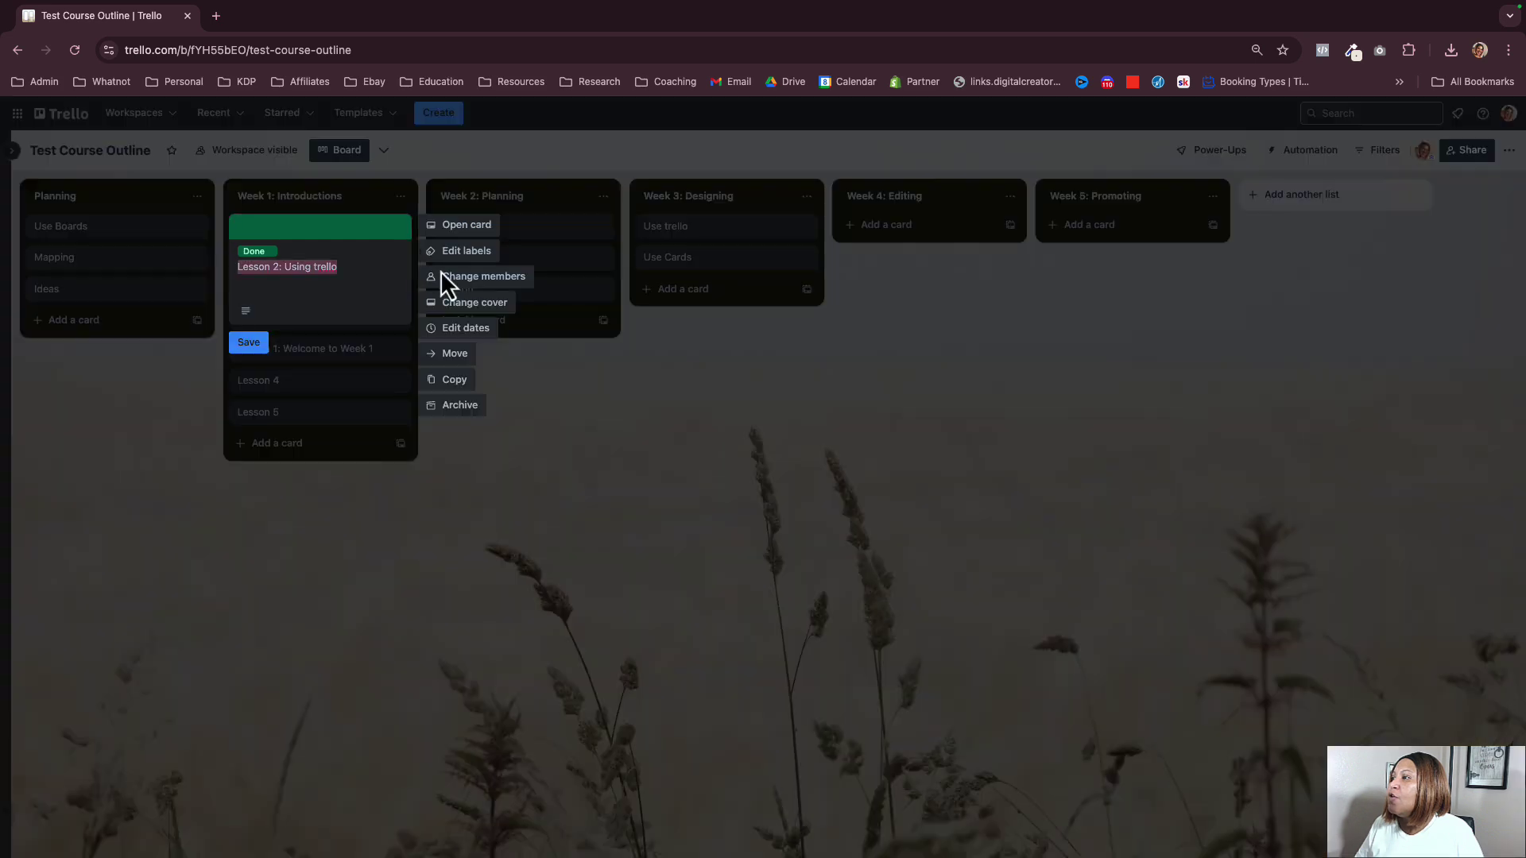
pyautogui.click(363, 270)
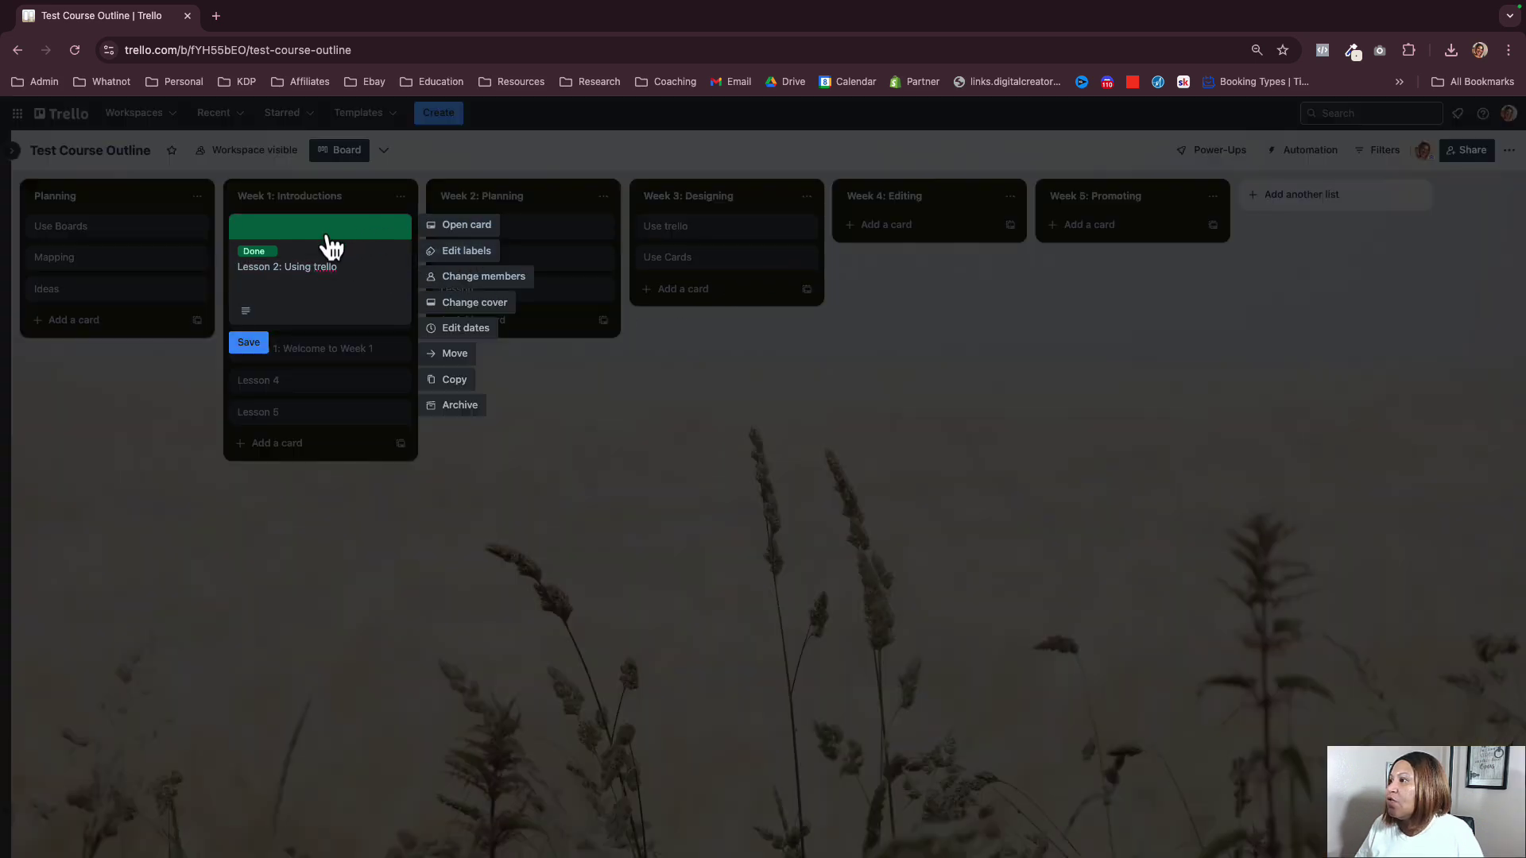
pyautogui.click(262, 350)
# - Change the "Lesson 2: Using trello" card's green cover to the size that fills the whole card, then close the card
pyautogui.click(341, 259)
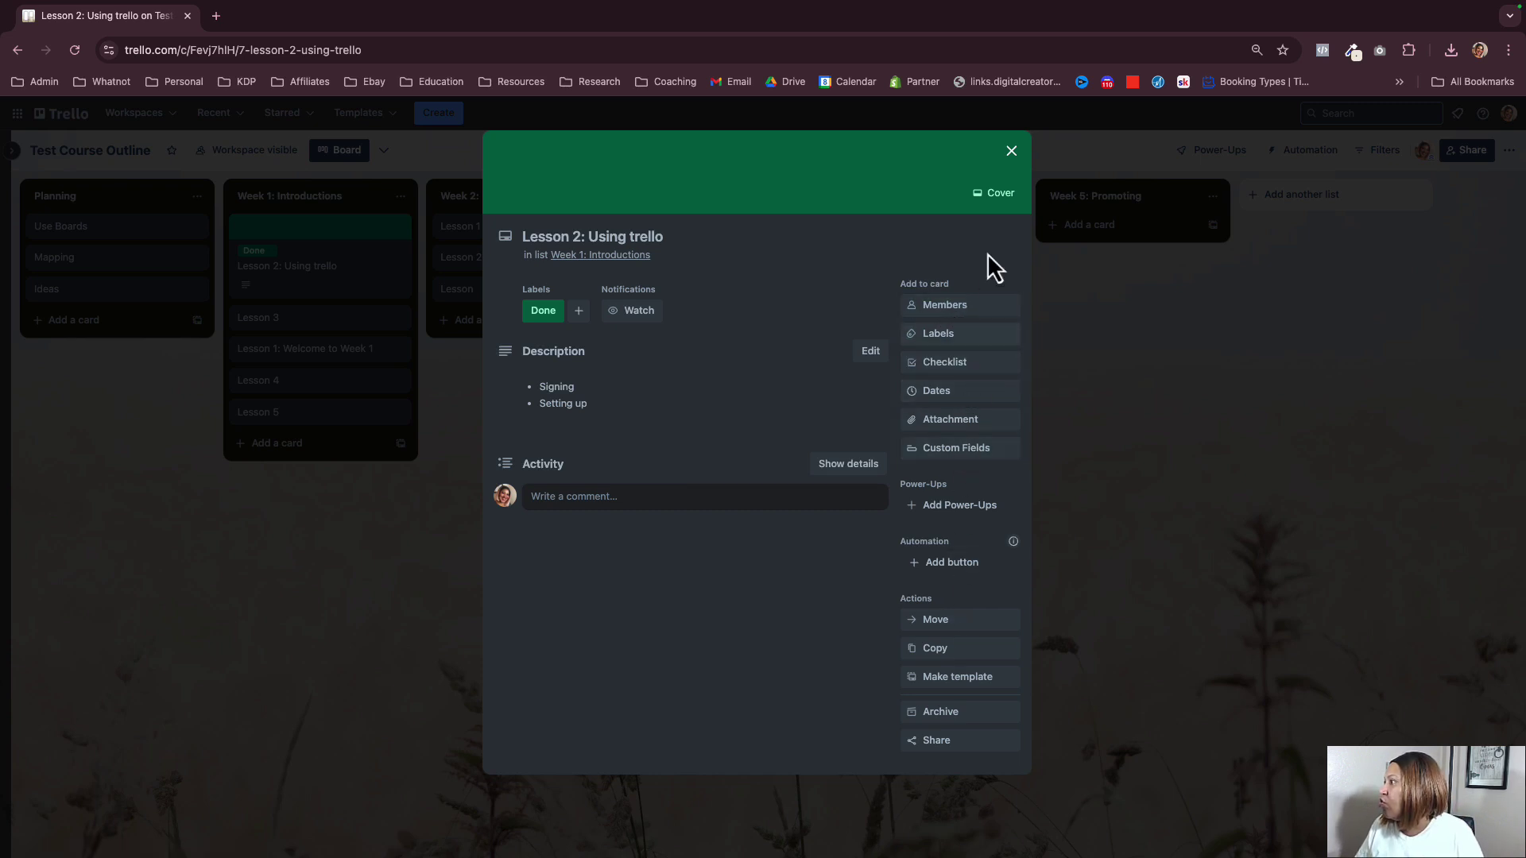
pyautogui.click(993, 193)
pyautogui.click(1127, 306)
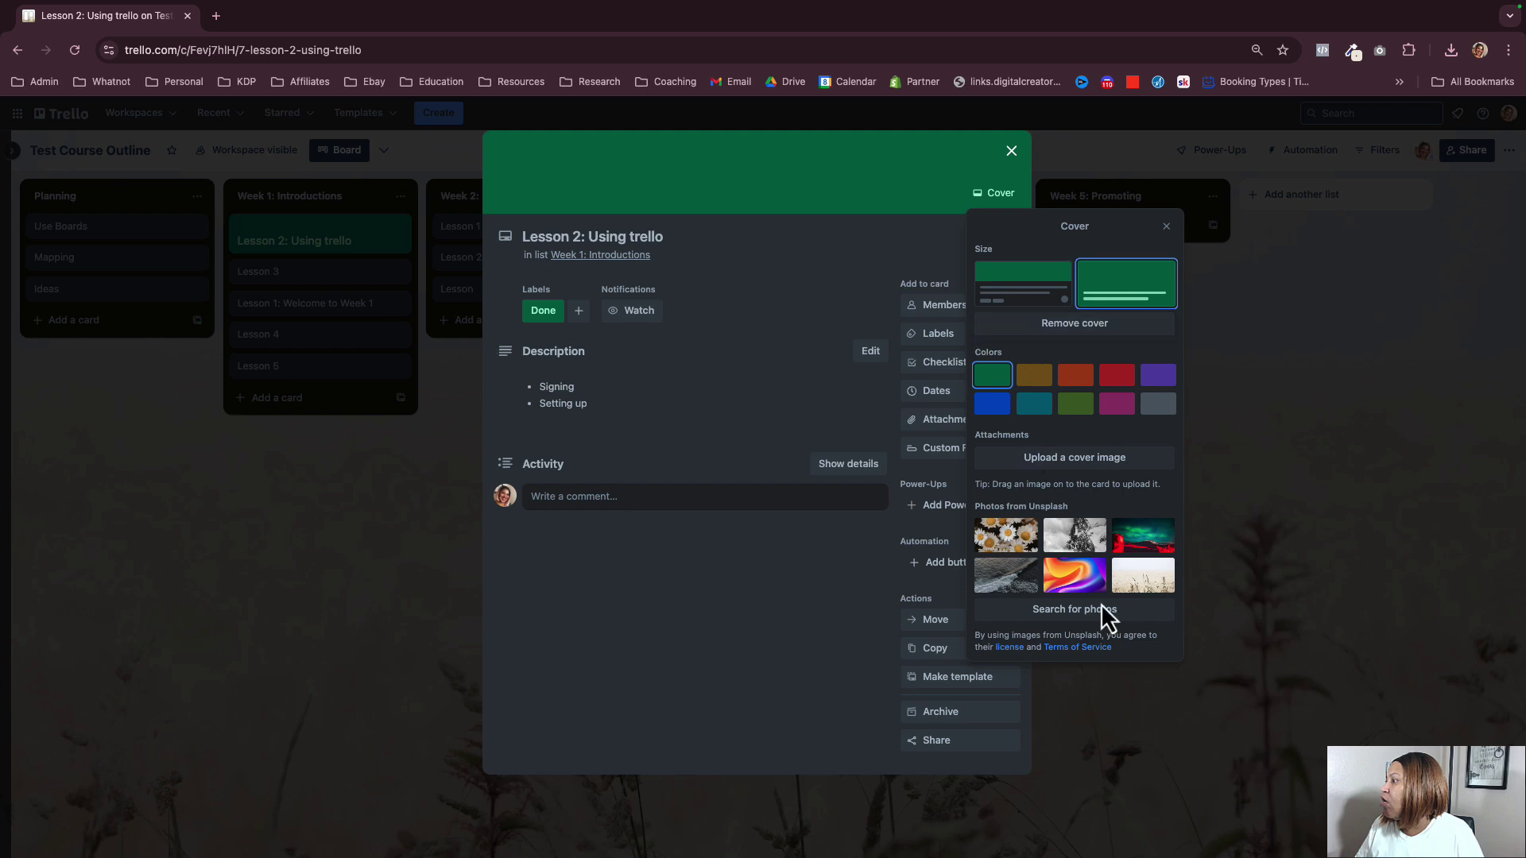
pyautogui.click(982, 185)
pyautogui.click(1011, 152)
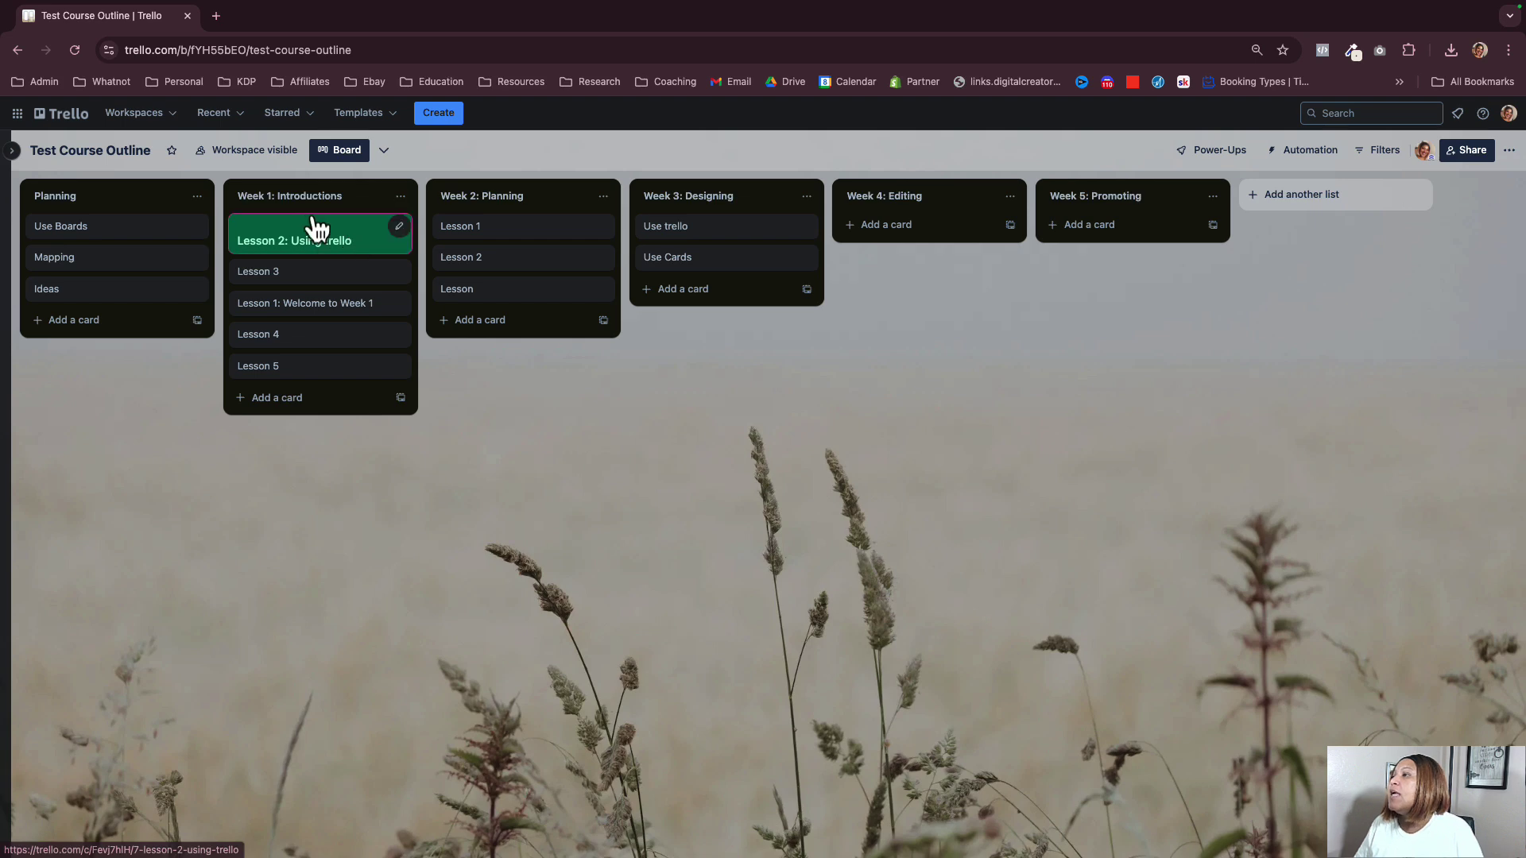
pyautogui.click(340, 240)
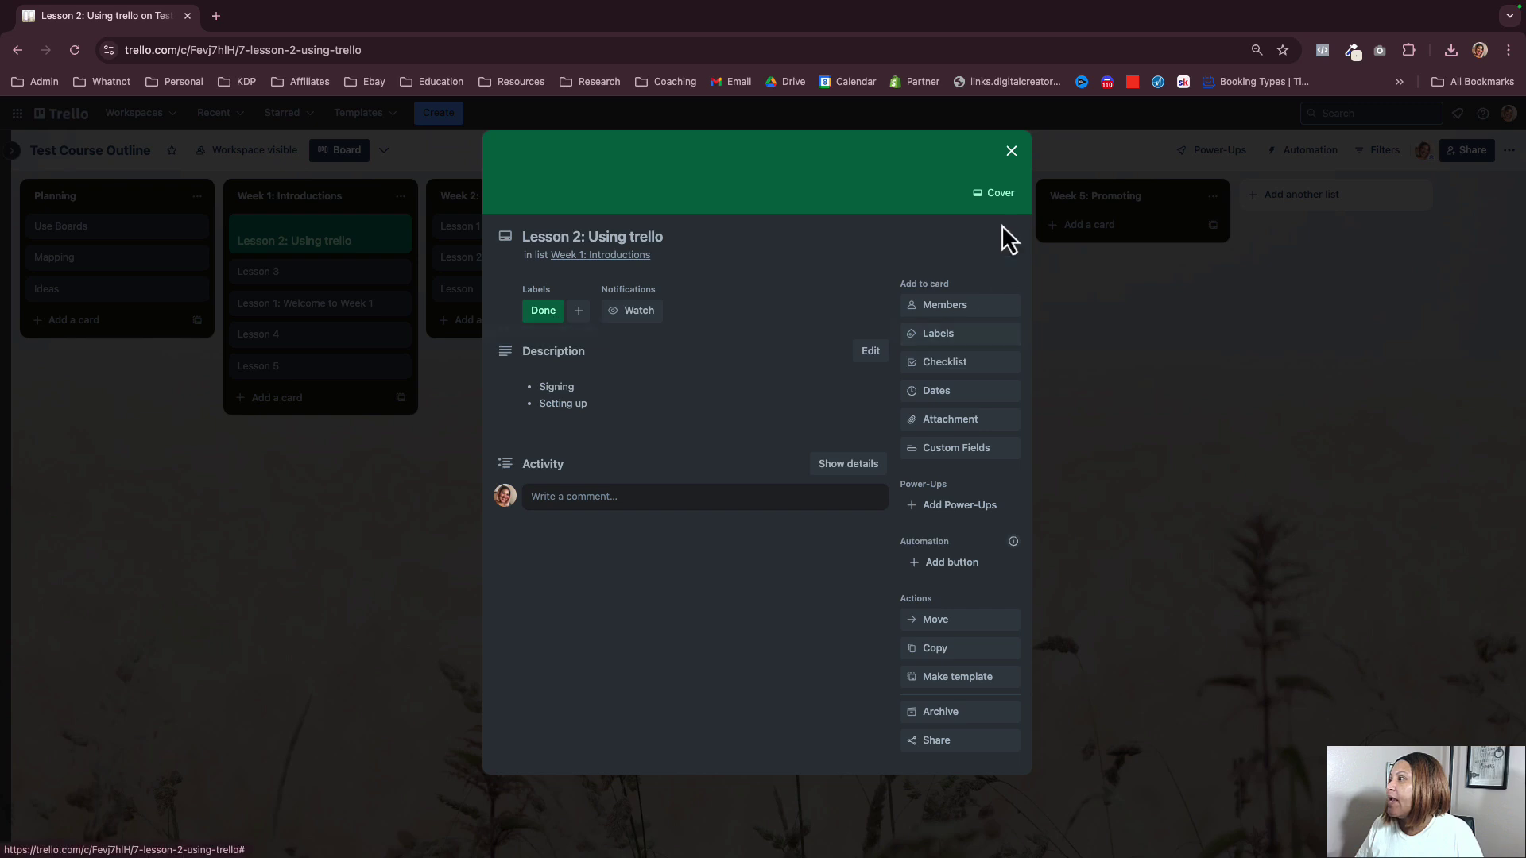
pyautogui.click(1004, 154)
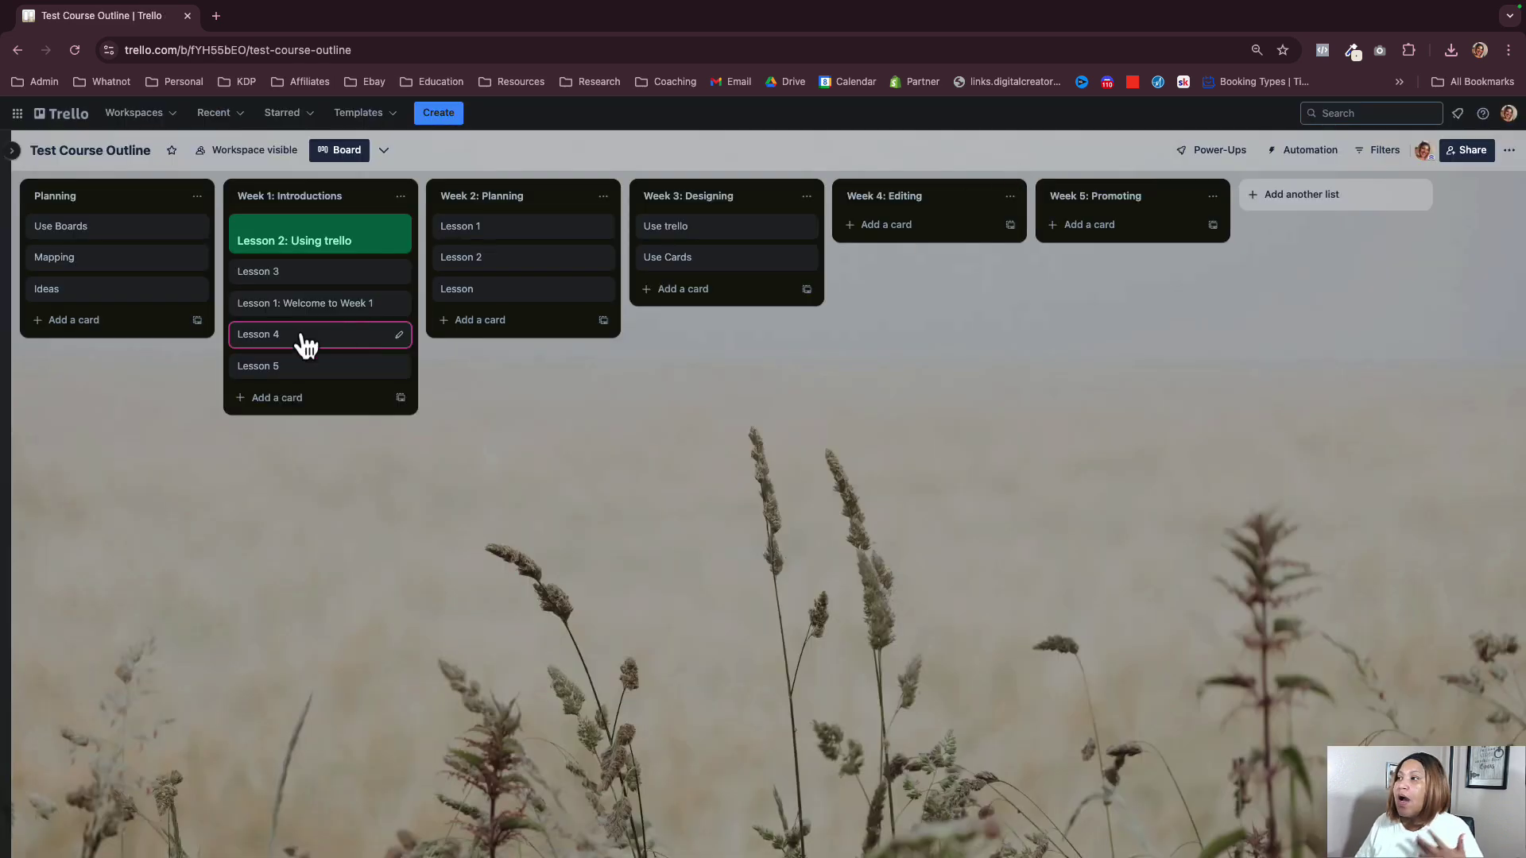